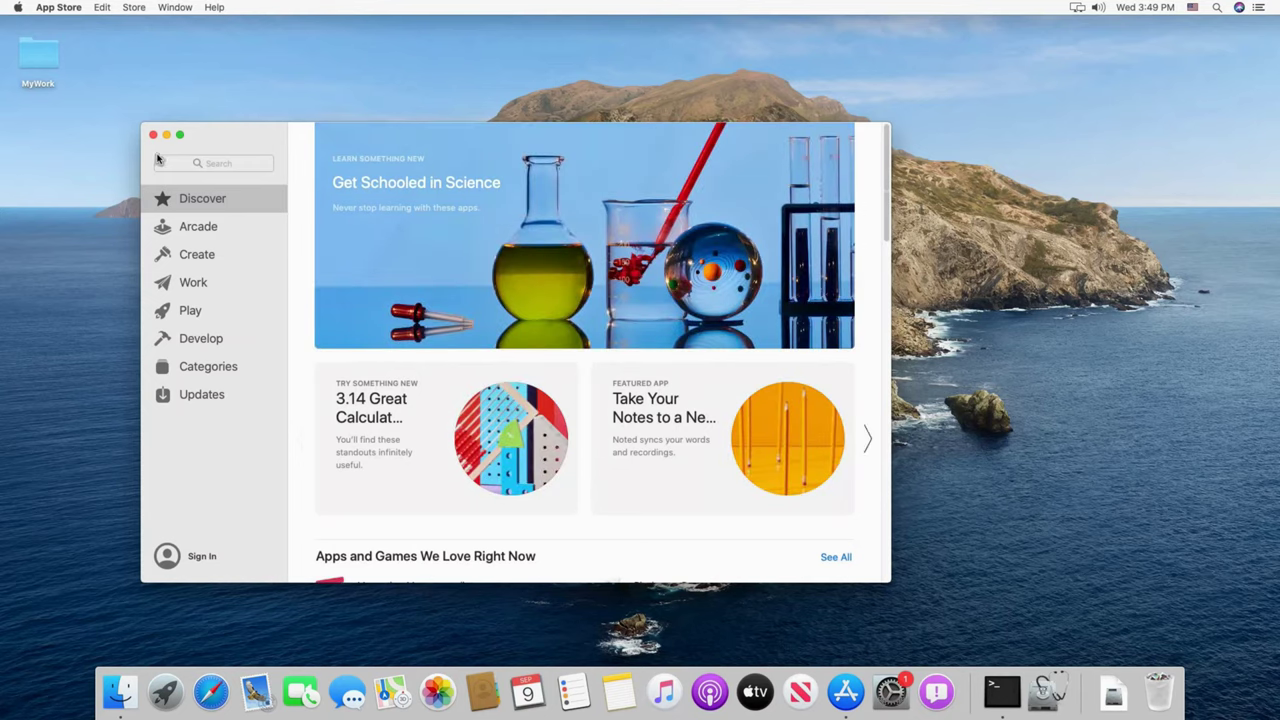
Search the App Store for catalina and download macOS Catalina 10.15.6
{"action": "left_click", "coordinate": [213, 161]}
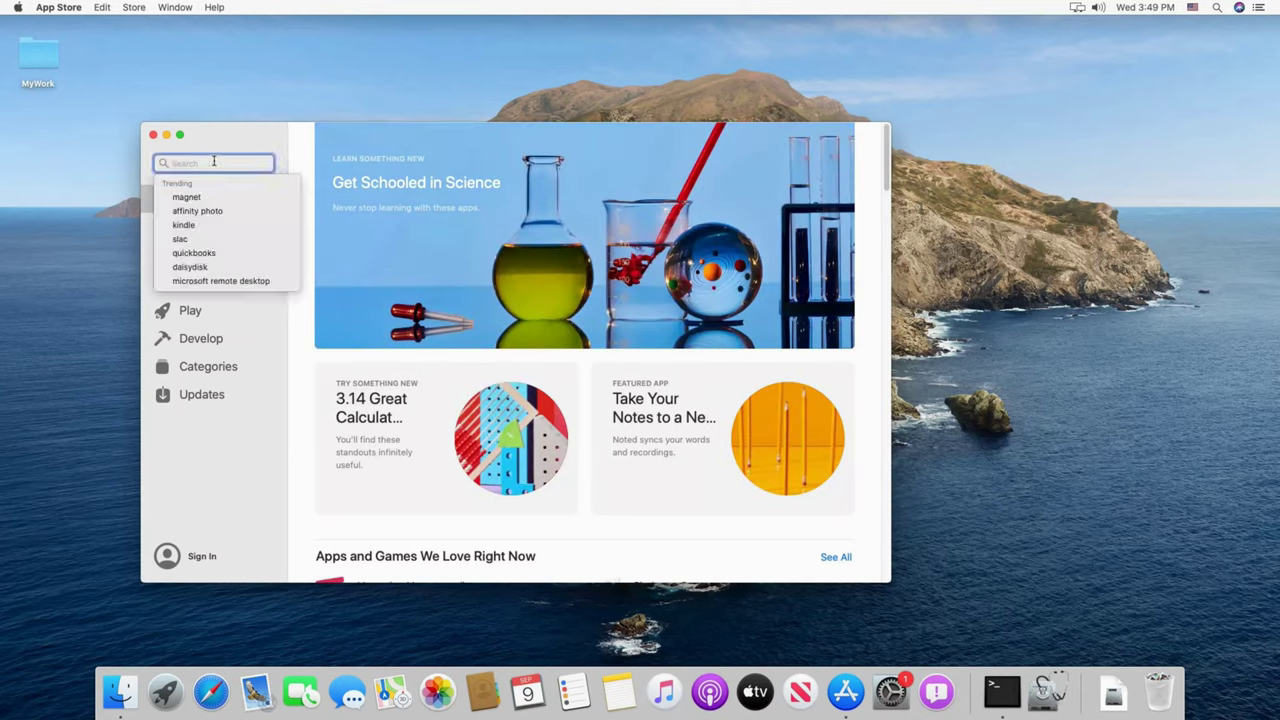
{"action": "type", "text": "catal"}
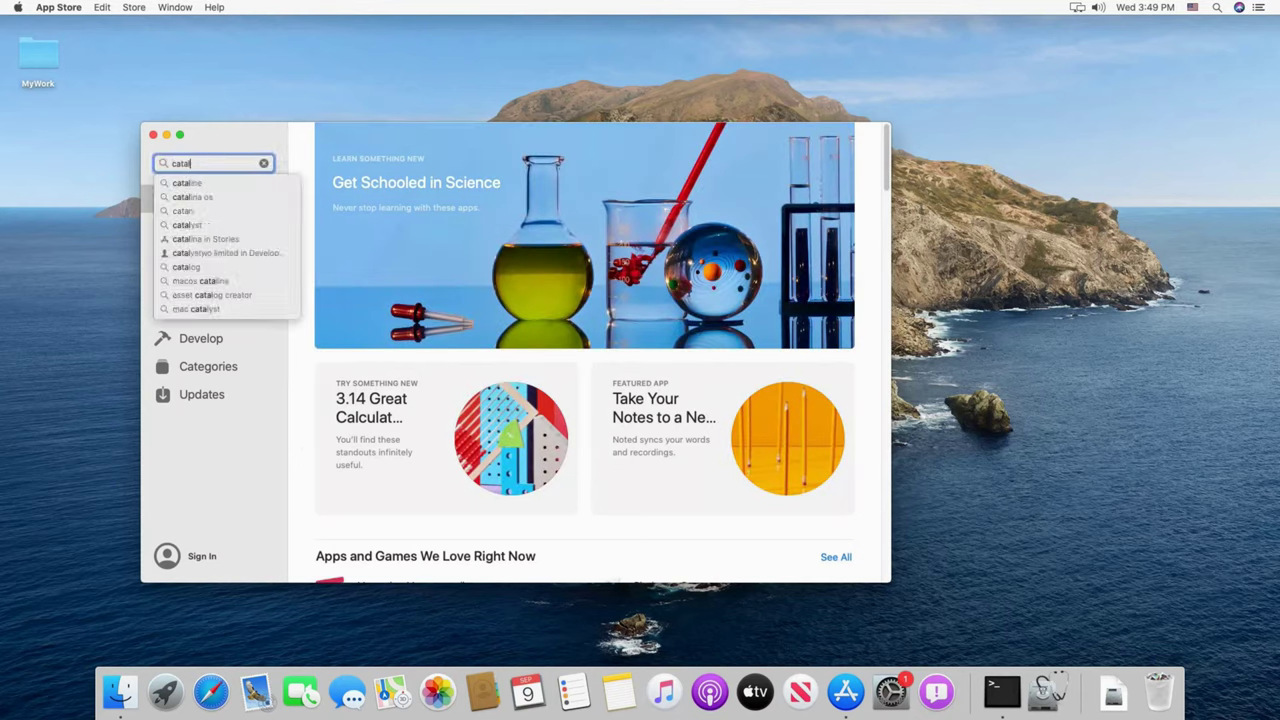
{"action": "type", "text": "ina"}
{"action": "key", "text": "Return"}
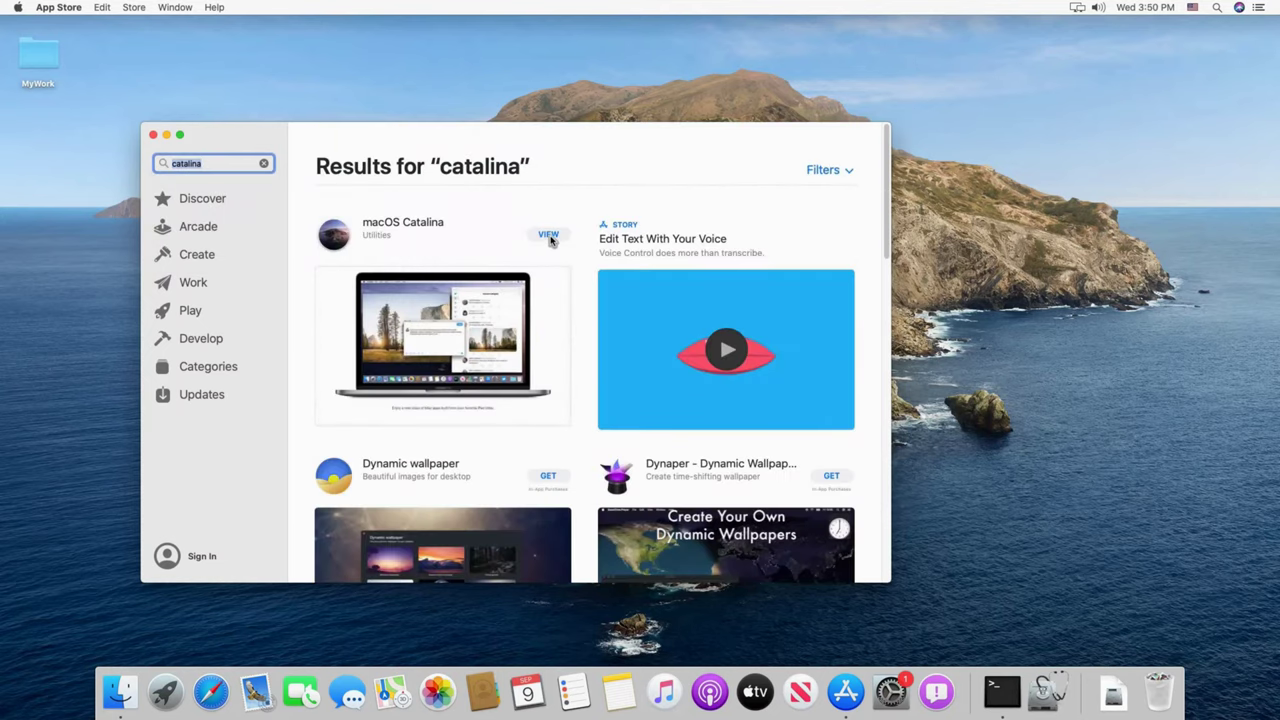
{"action": "left_click", "coordinate": [549, 236]}
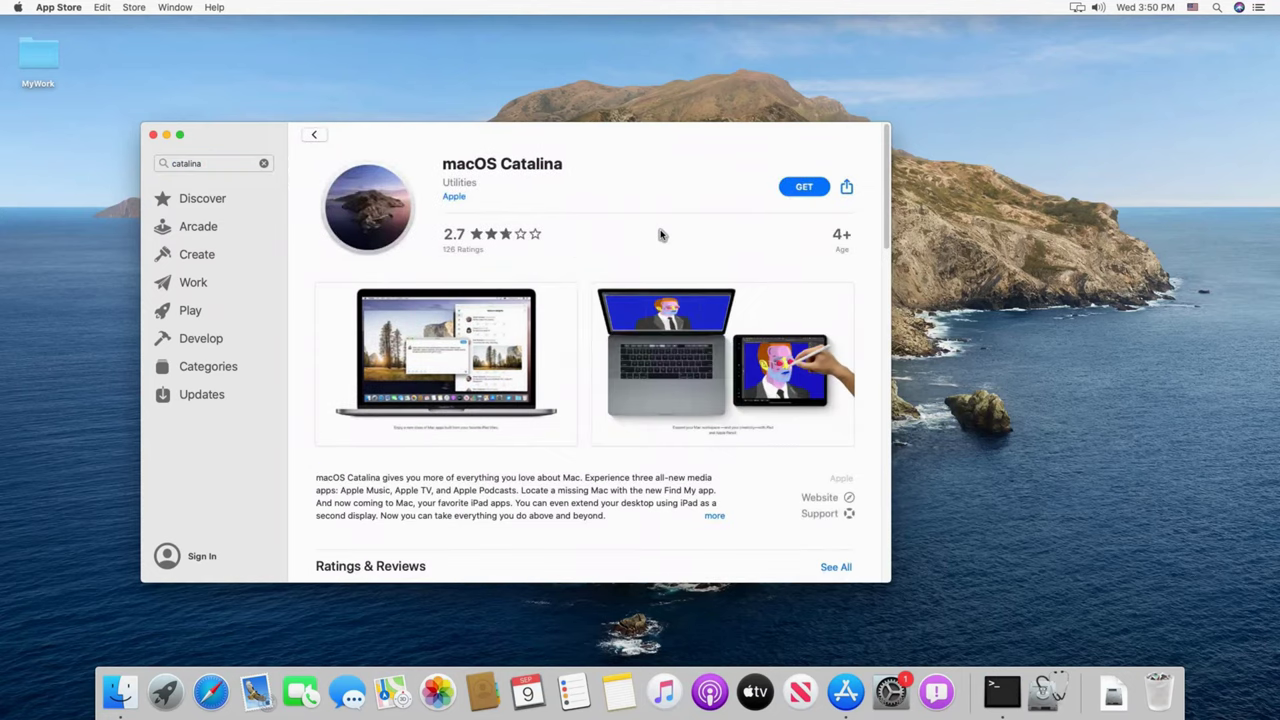
{"action": "left_click", "coordinate": [803, 187]}
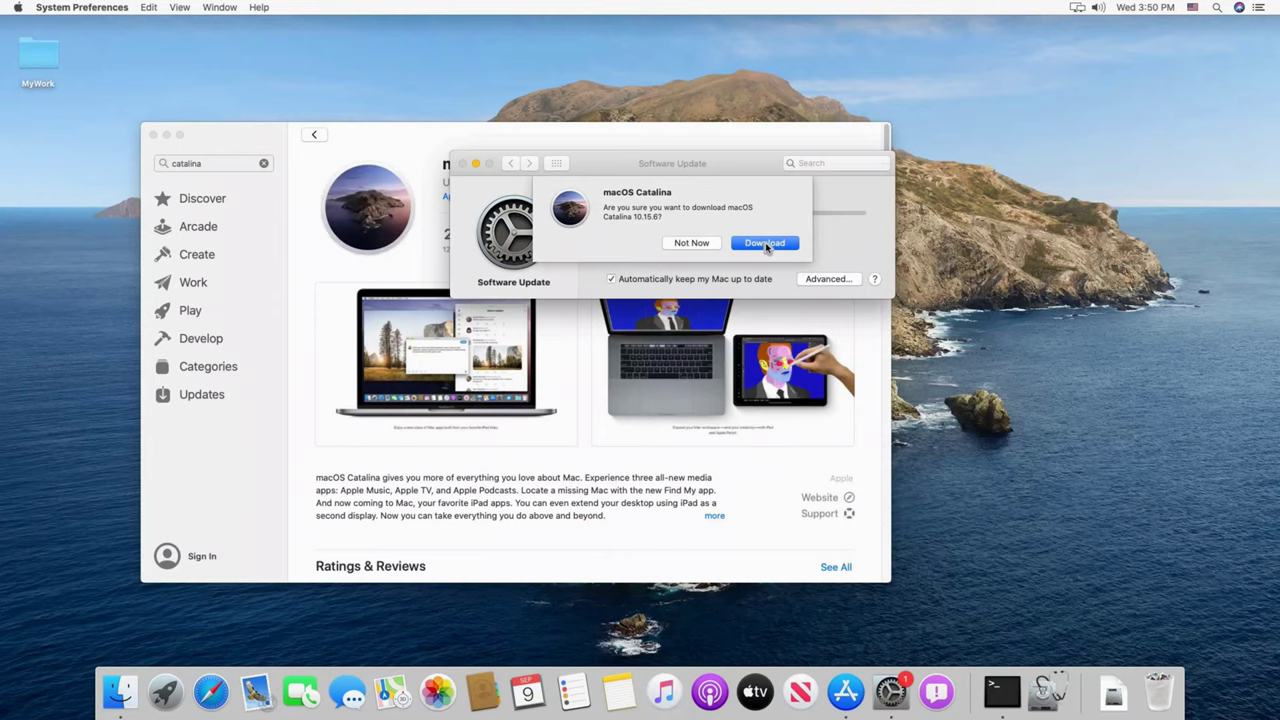
{"action": "left_click", "coordinate": [765, 243]}
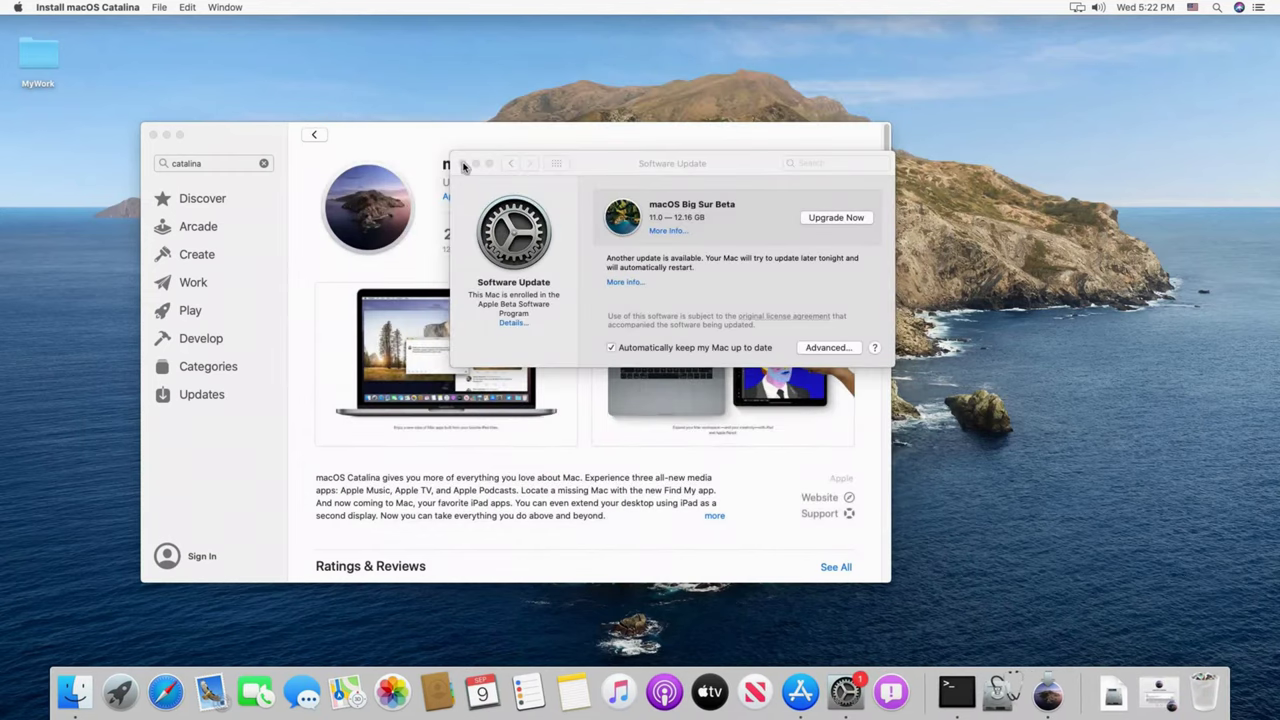
Close Software Update and the App Store, then quit the Install macOS Catalina installer
{"action": "left_click", "coordinate": [462, 163]}
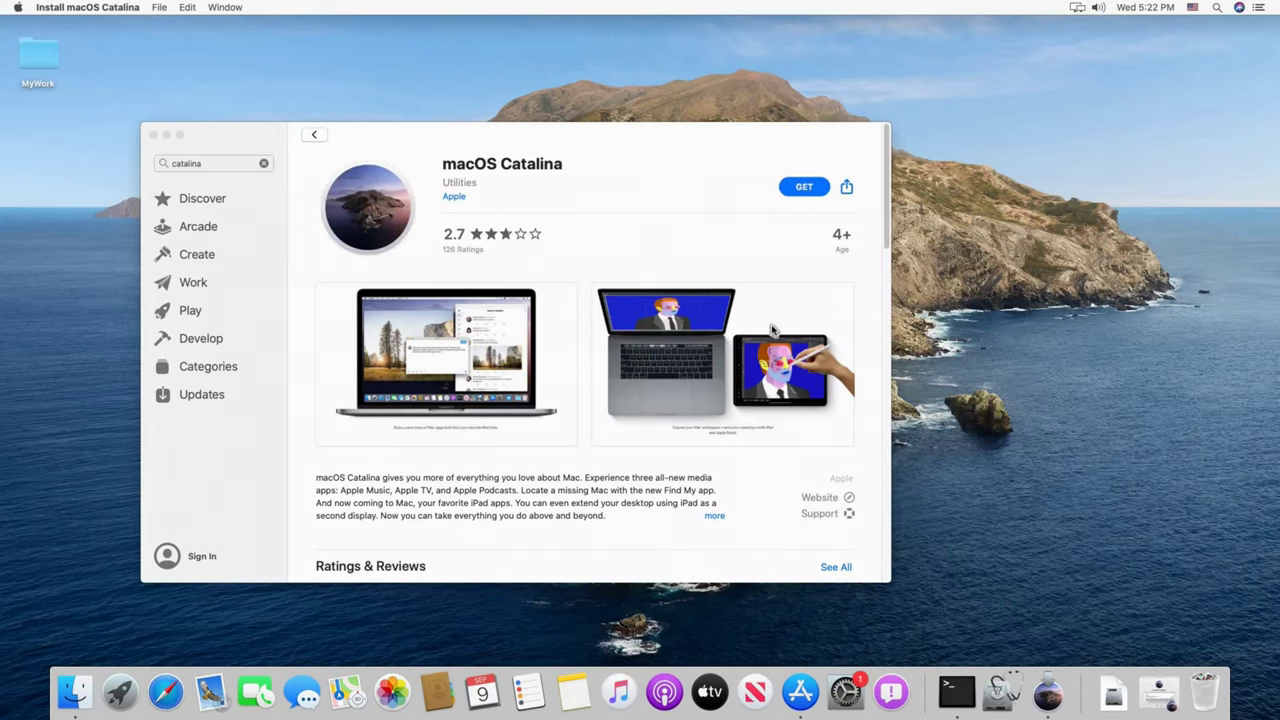
{"action": "left_click", "coordinate": [154, 137]}
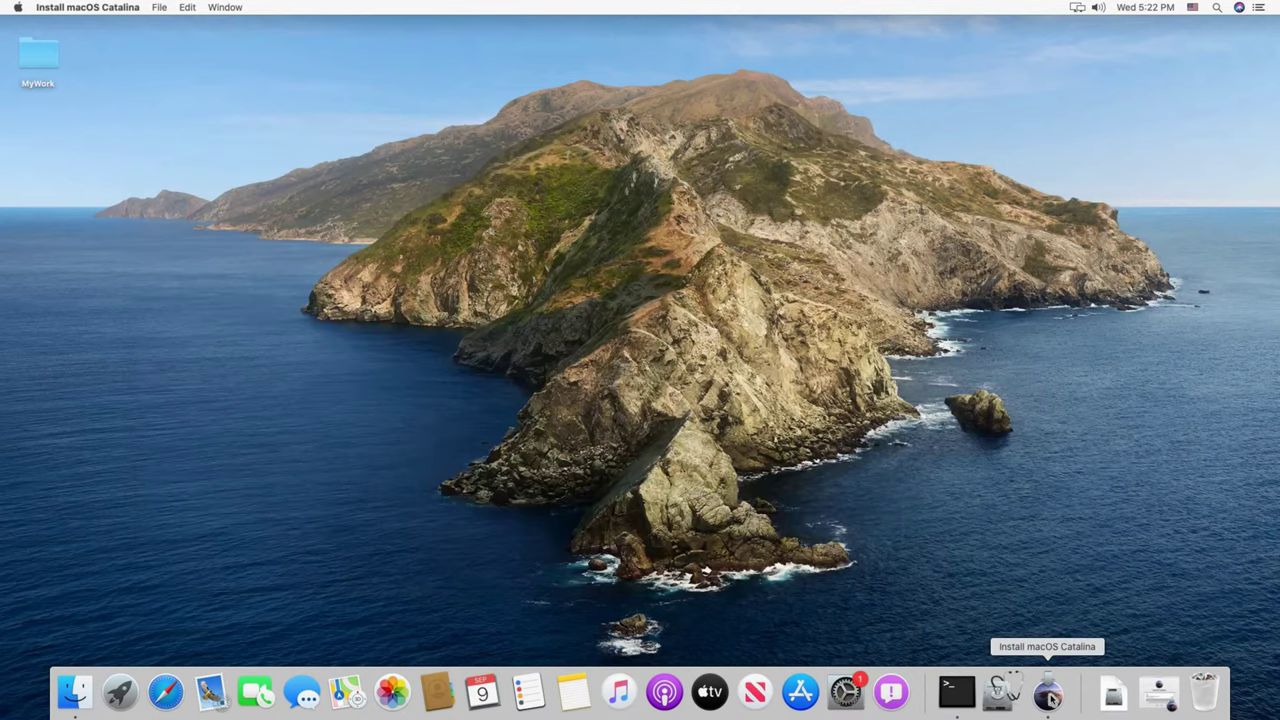
{"action": "right_click", "coordinate": [1050, 698]}
{"action": "left_click", "coordinate": [1057, 645]}
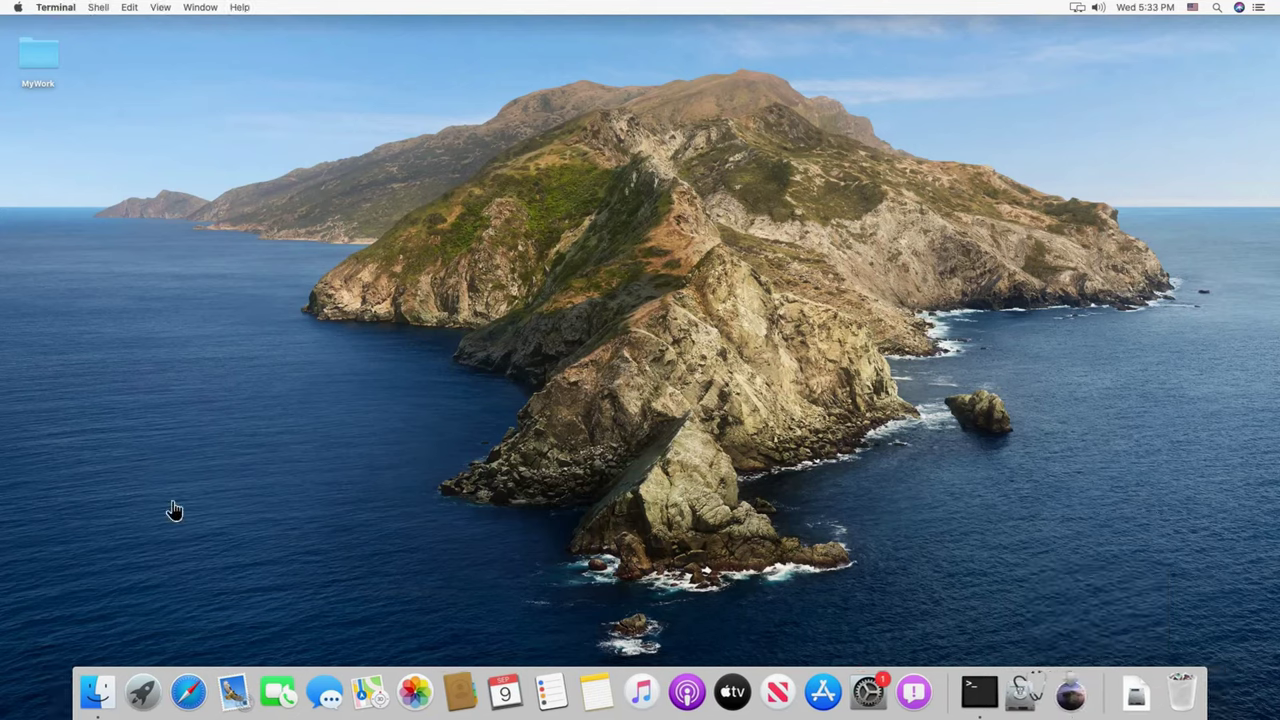
Launch Terminal from the Utilities folder, reached via Finder's Applications and the Go menu
{"action": "left_click", "coordinate": [100, 698]}
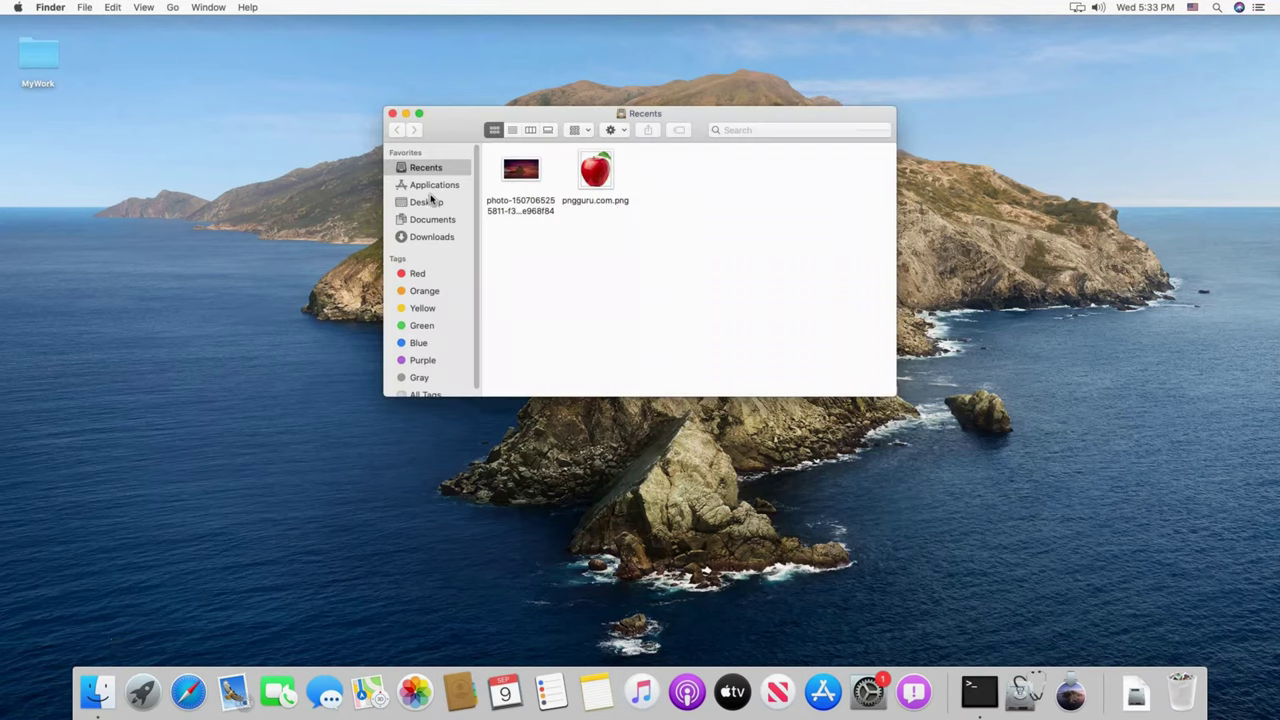
{"action": "left_click", "coordinate": [432, 188]}
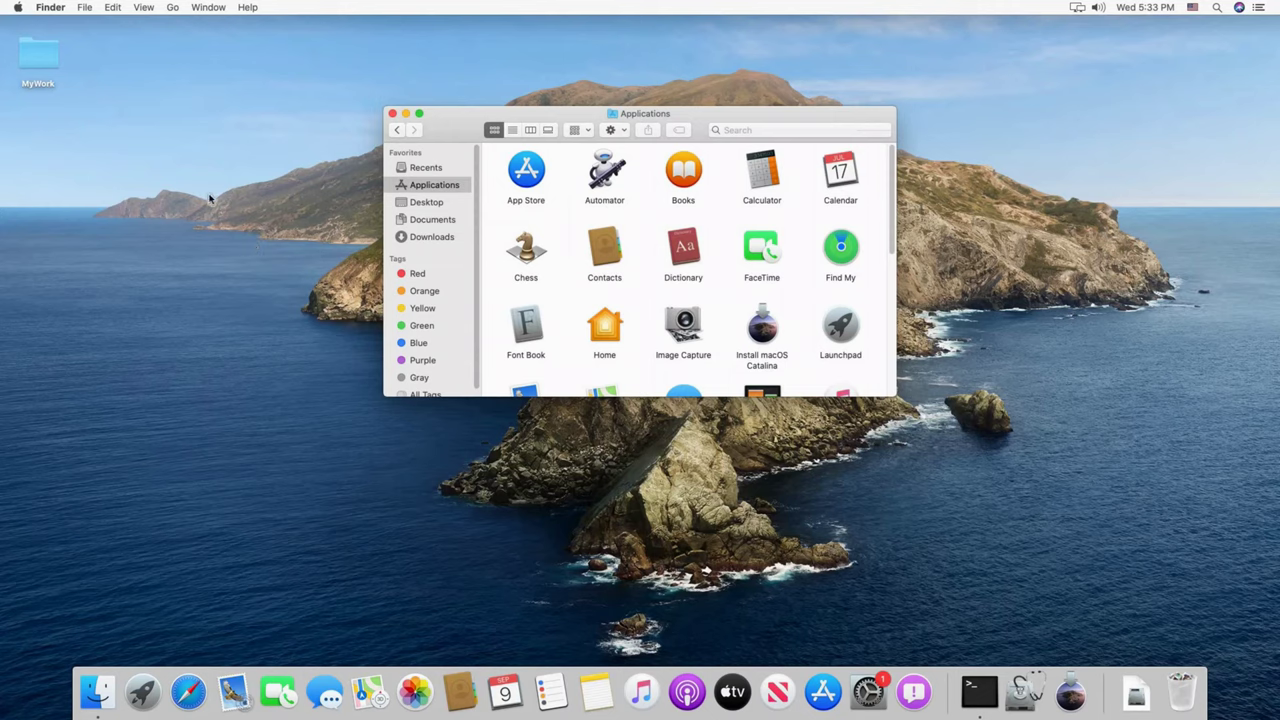
{"action": "left_click", "coordinate": [172, 8]}
{"action": "left_click", "coordinate": [207, 197]}
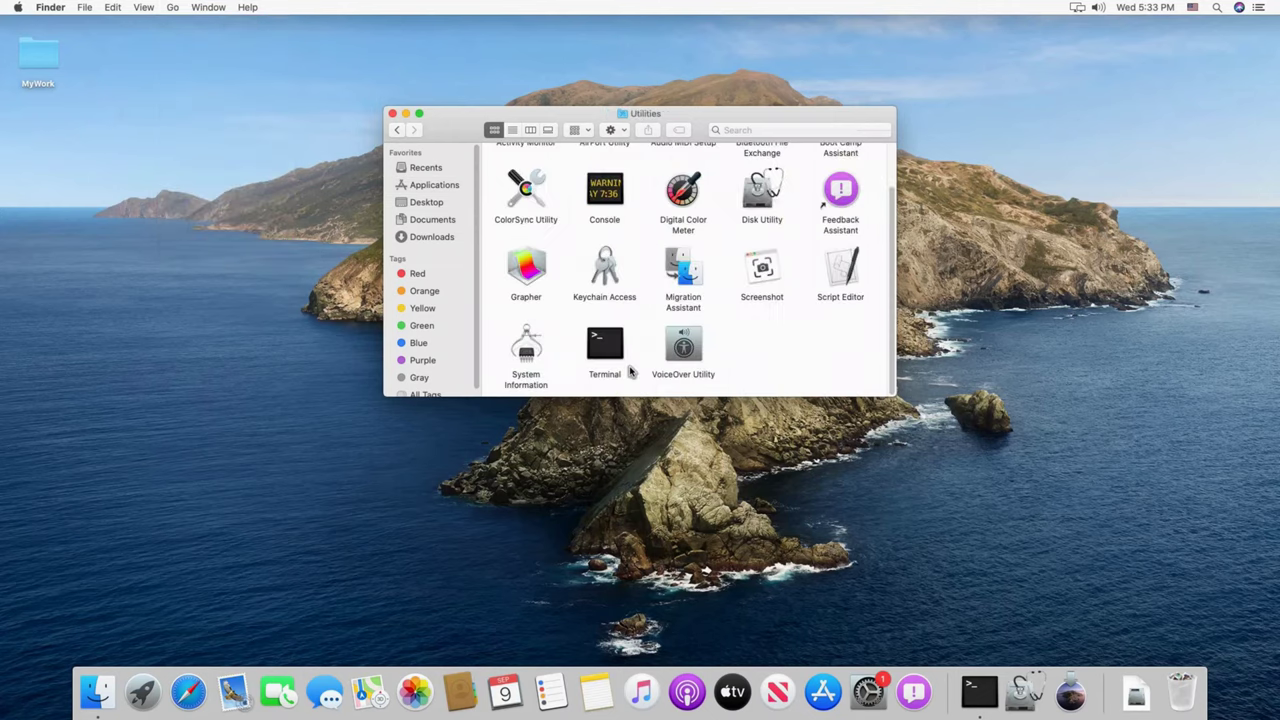
{"action": "double_click", "coordinate": [604, 345]}
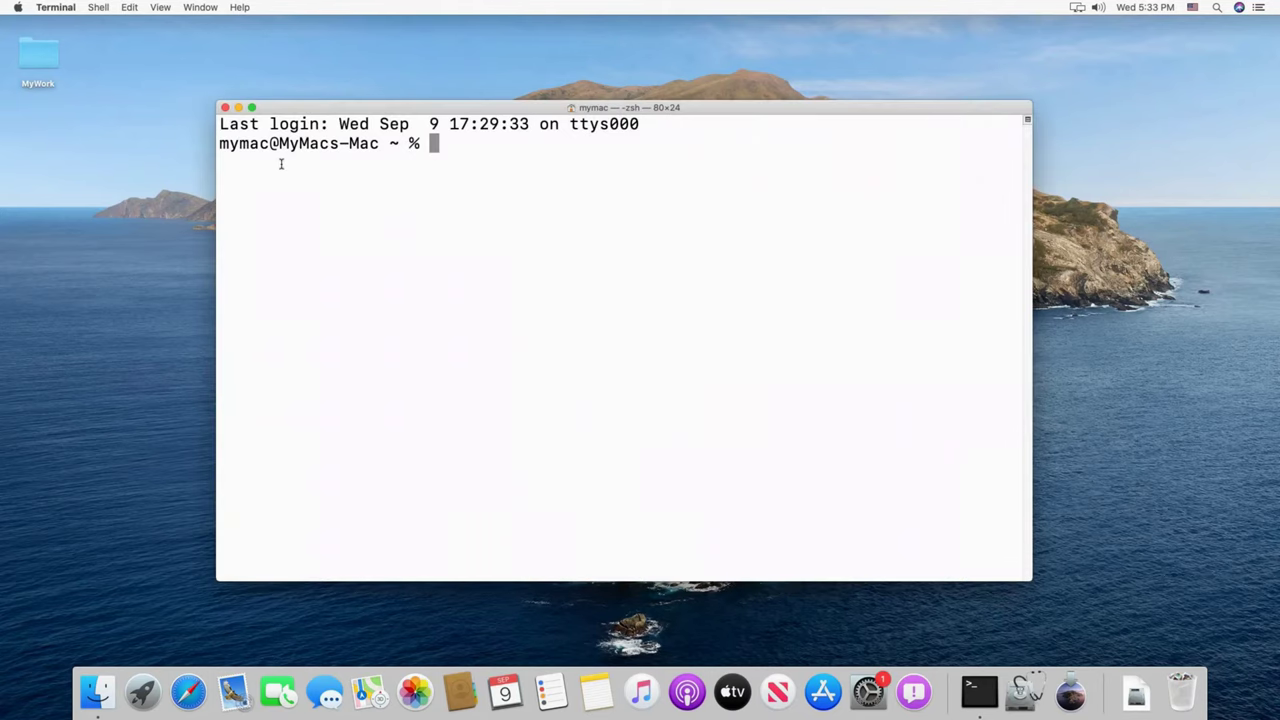
Paste and run hdiutil create for an 8900 MB HFS+ image named Catalina at /tmp/Catalina.dmg
{"action": "right_click", "coordinate": [434, 144]}
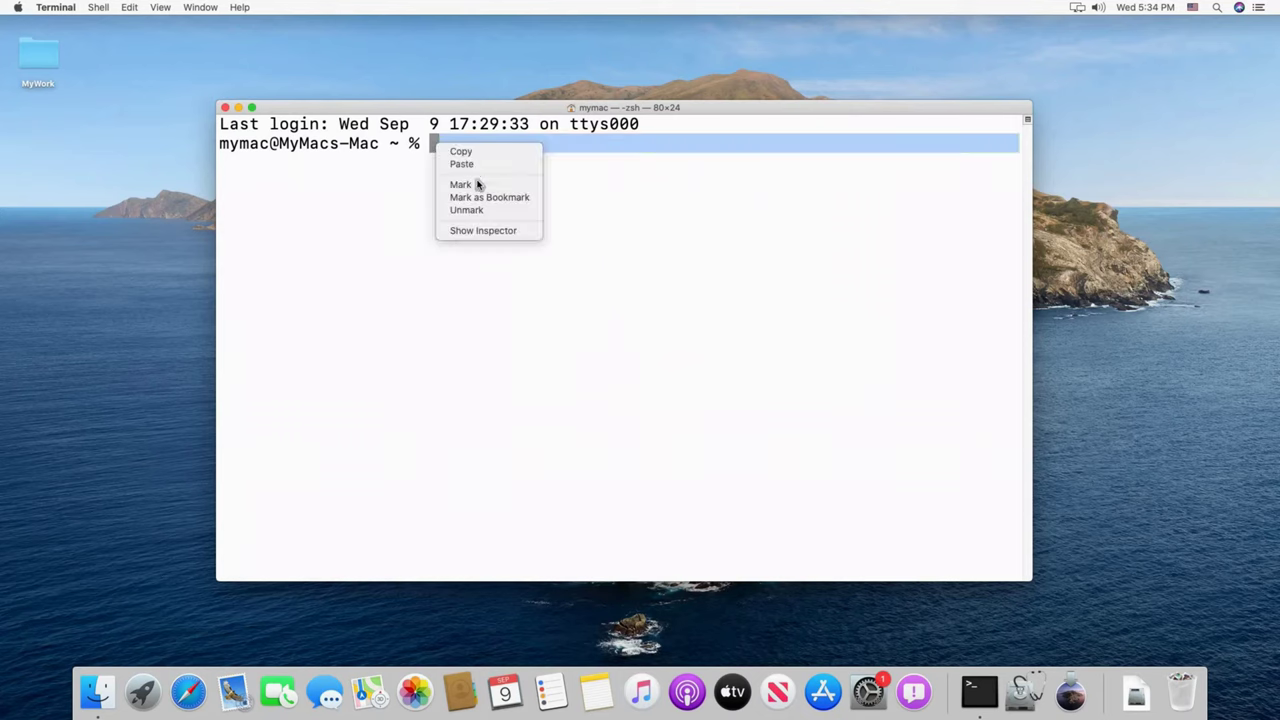
{"action": "left_click", "coordinate": [466, 165]}
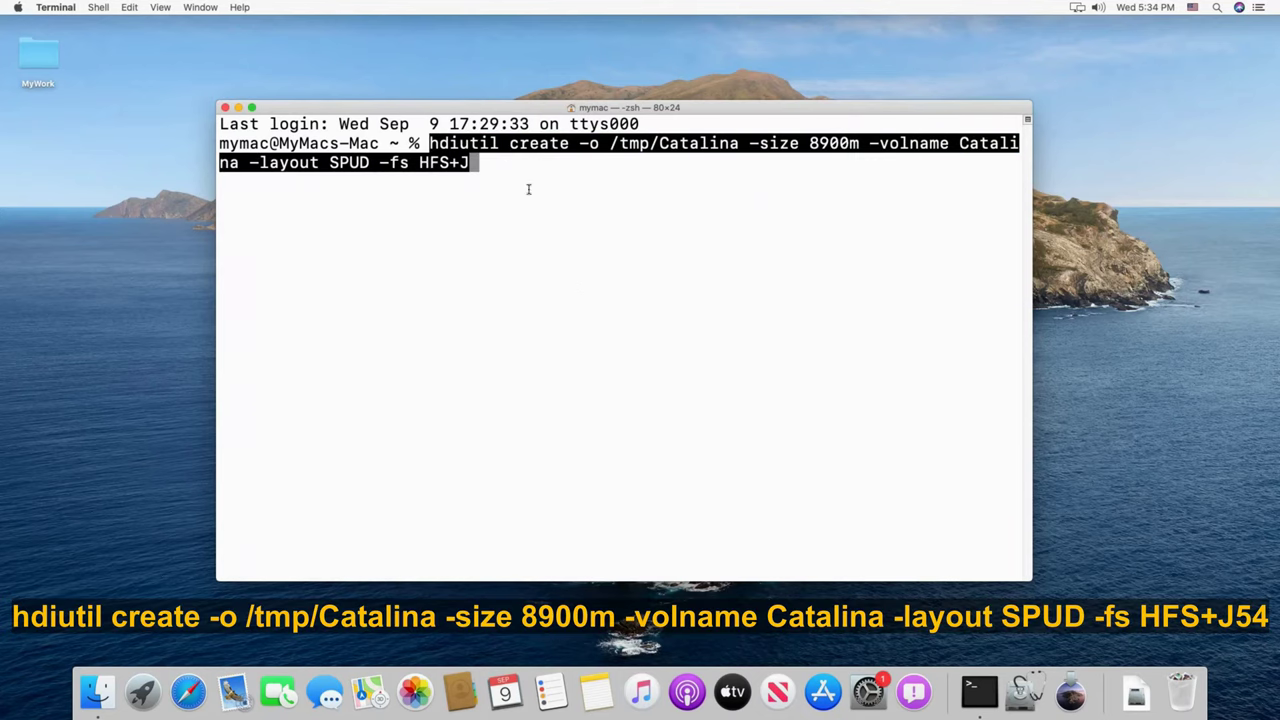
{"action": "key", "text": "Return"}
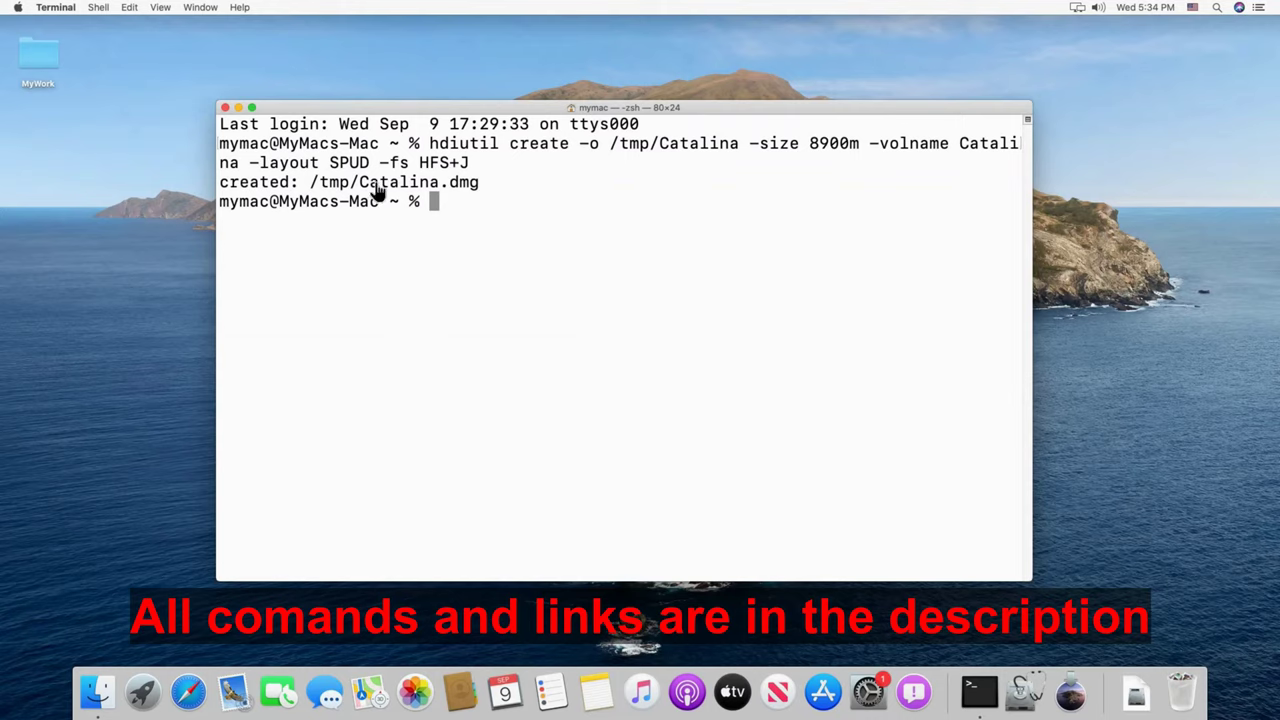
Run hdiutil attach to mount the Catalina image at /Volumes/Catalina, then clear the screen
{"action": "right_click", "coordinate": [432, 201]}
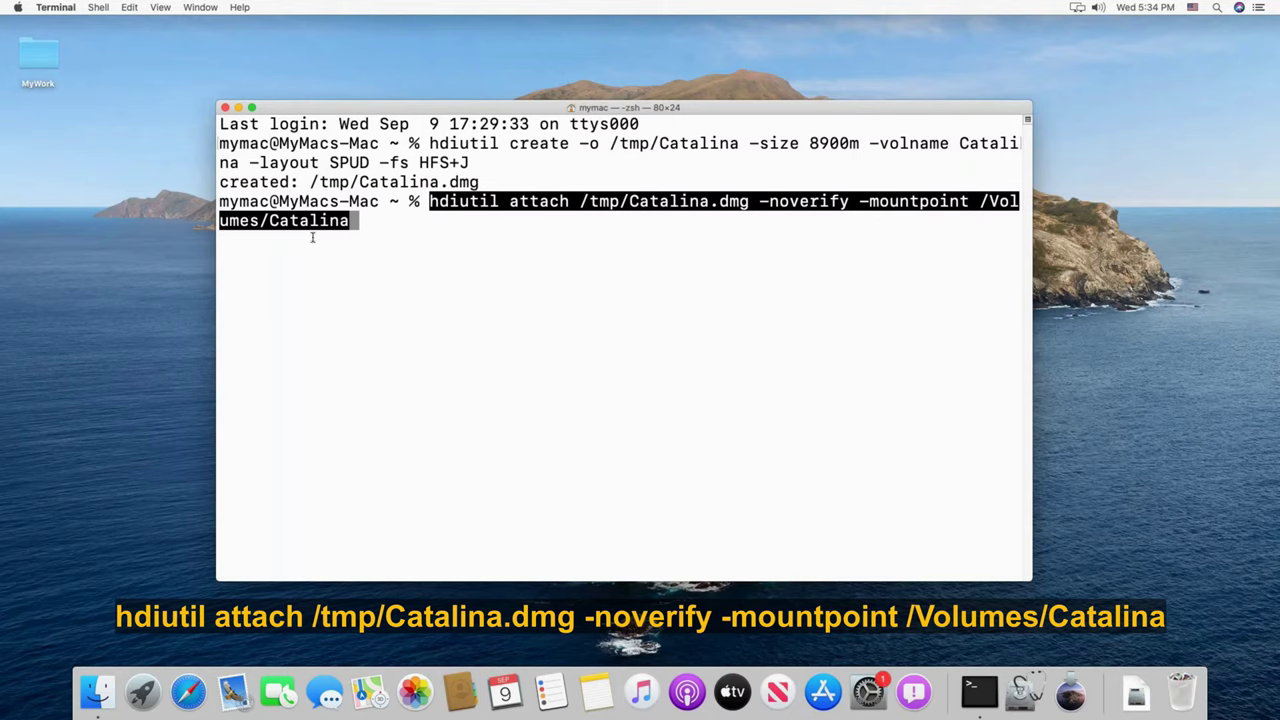
{"action": "key", "text": "Return"}
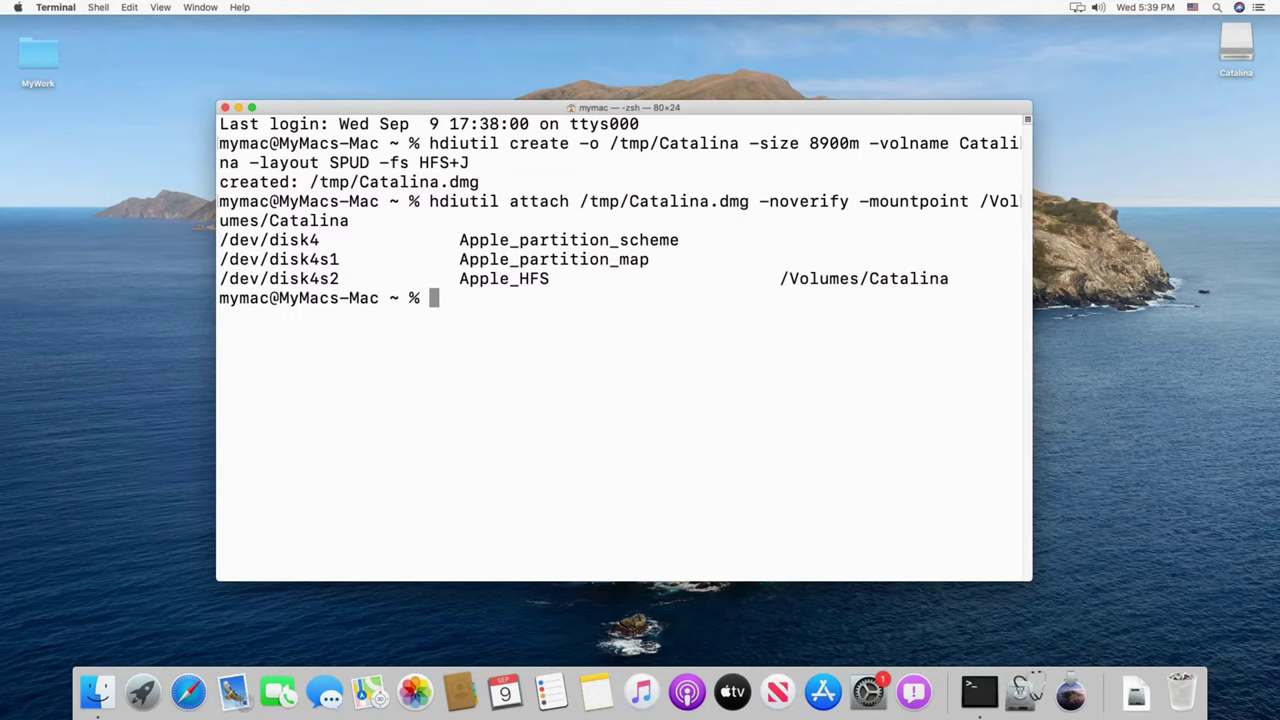
{"action": "type", "text": "clear"}
{"action": "key", "text": "Return"}
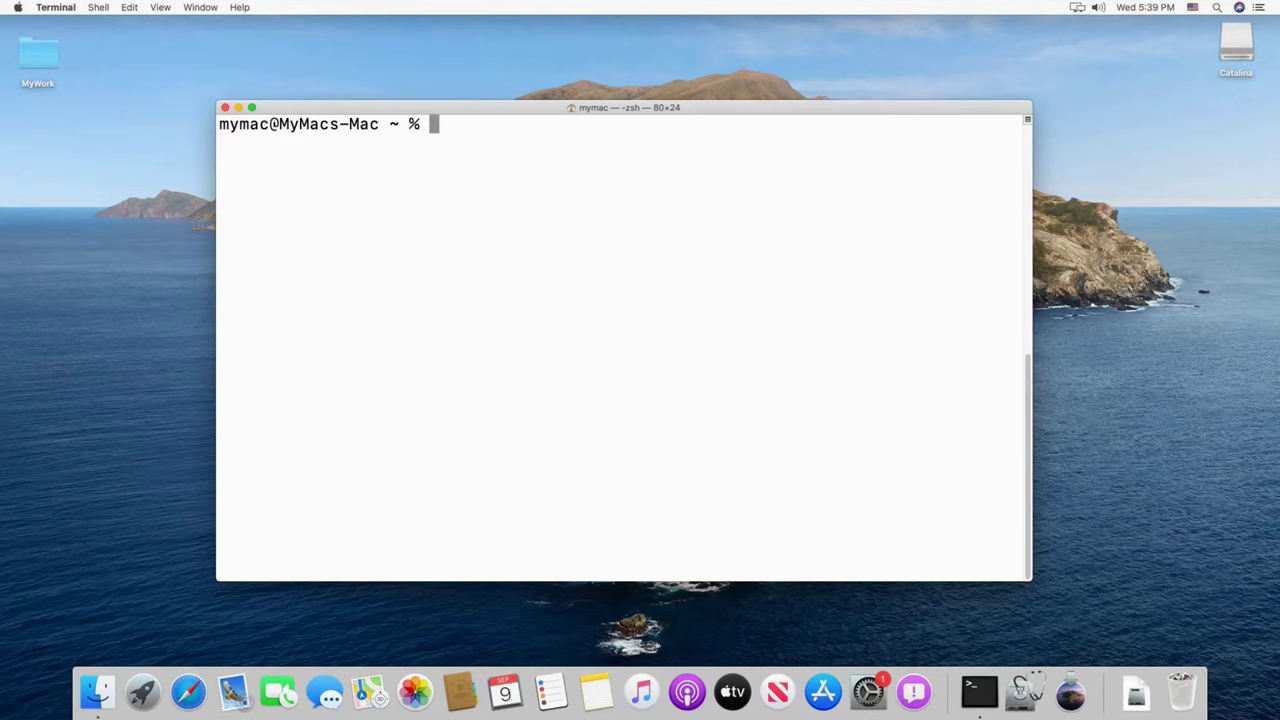
Run sudo createinstallmedia with --volume /Volumes/Catalina --nointeraction, entering the account password
{"action": "right_click", "coordinate": [436, 124]}
{"action": "left_click", "coordinate": [452, 145]}
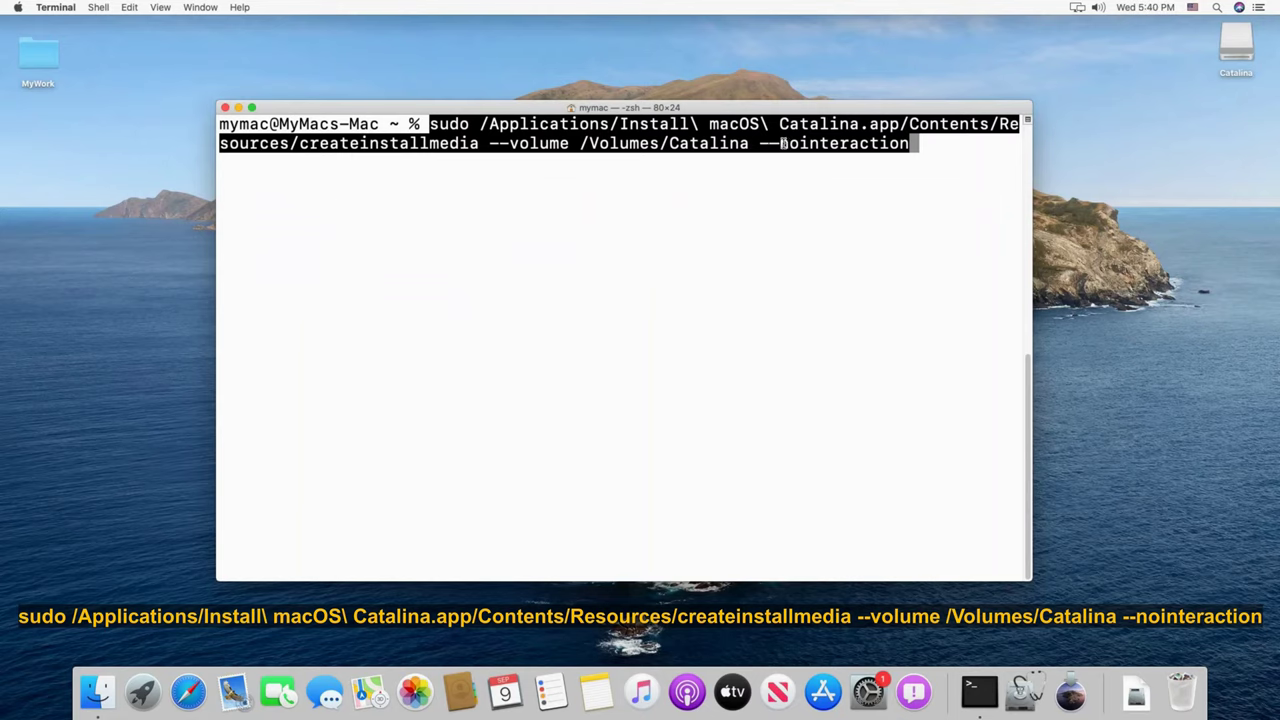
{"action": "key", "text": "Right"}
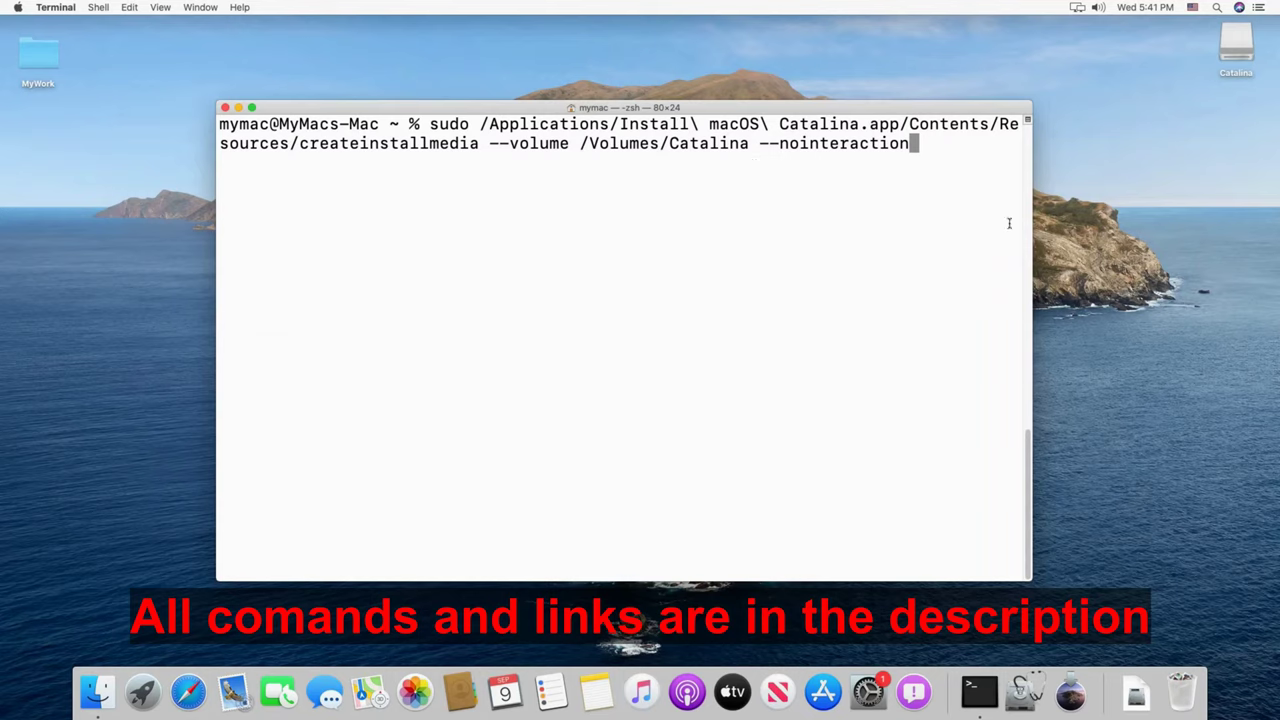
{"action": "key", "text": "Return"}
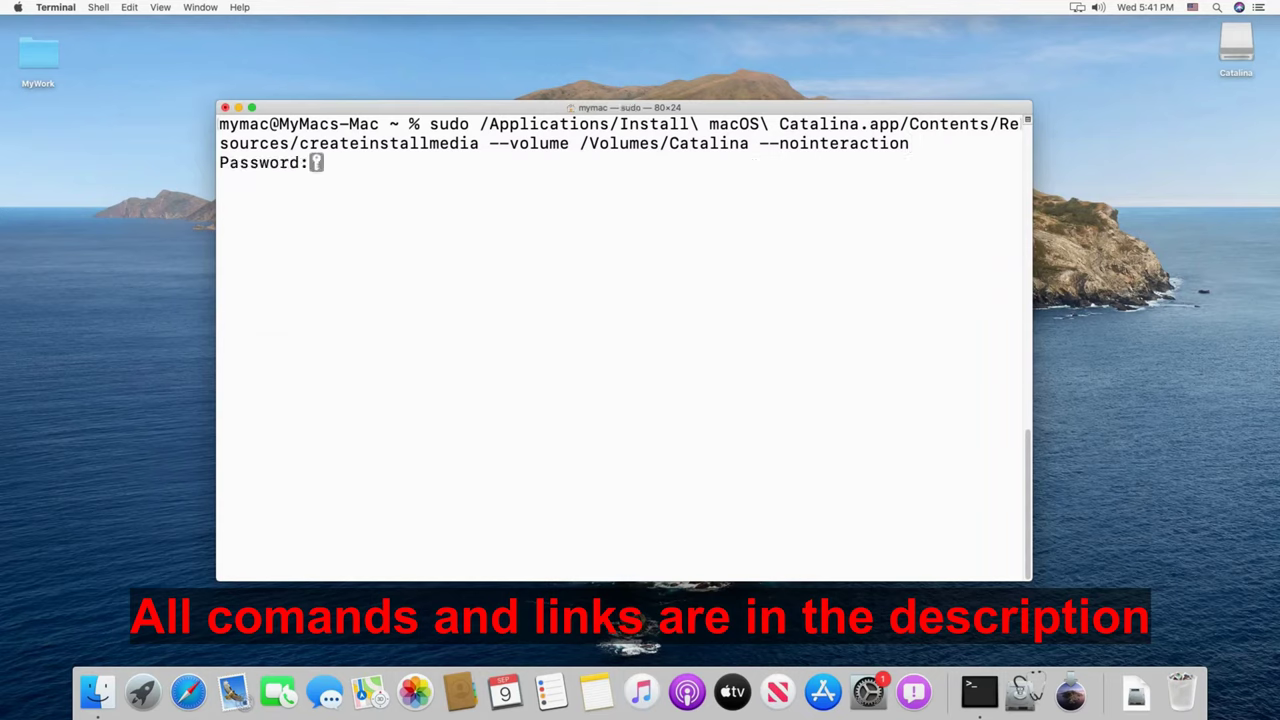
{"action": "key", "text": "Return"}
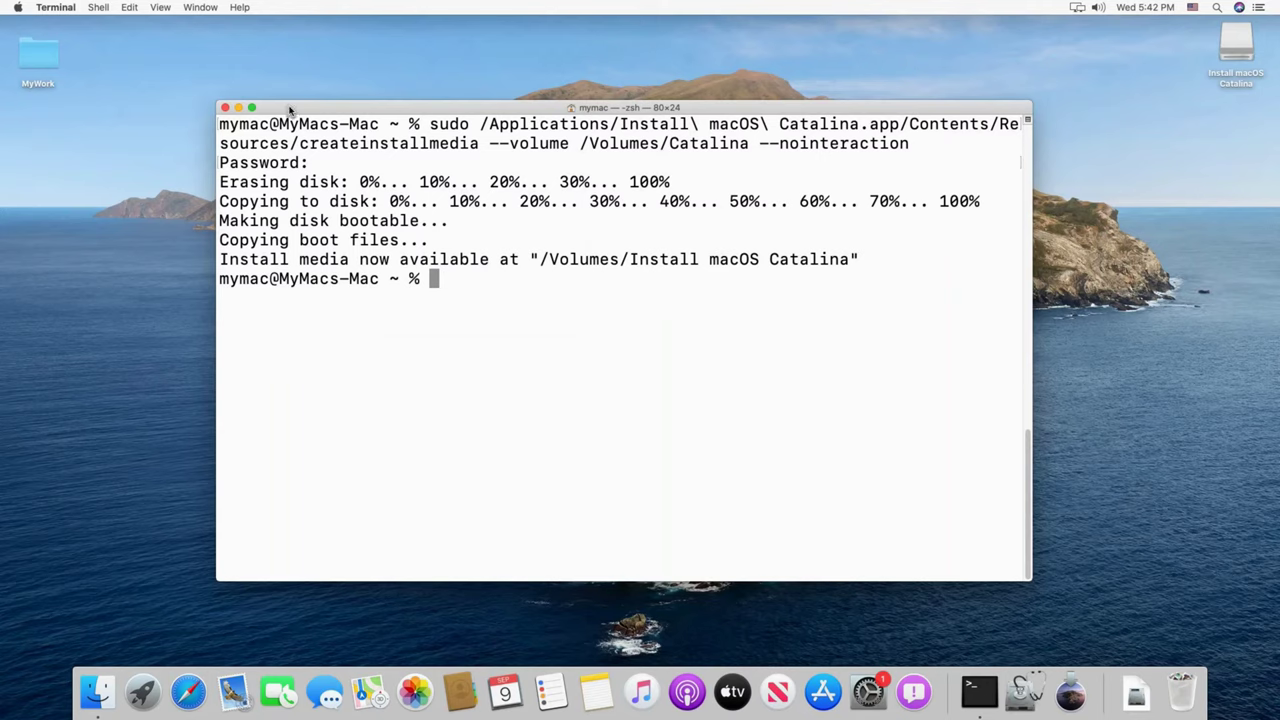
Clear the screen, run hdiutil detach on /Volumes/Install macOS Catalina, then clear again
{"action": "type", "text": "clear"}
{"action": "key", "text": "Return"}
{"action": "right_click", "coordinate": [450, 125]}
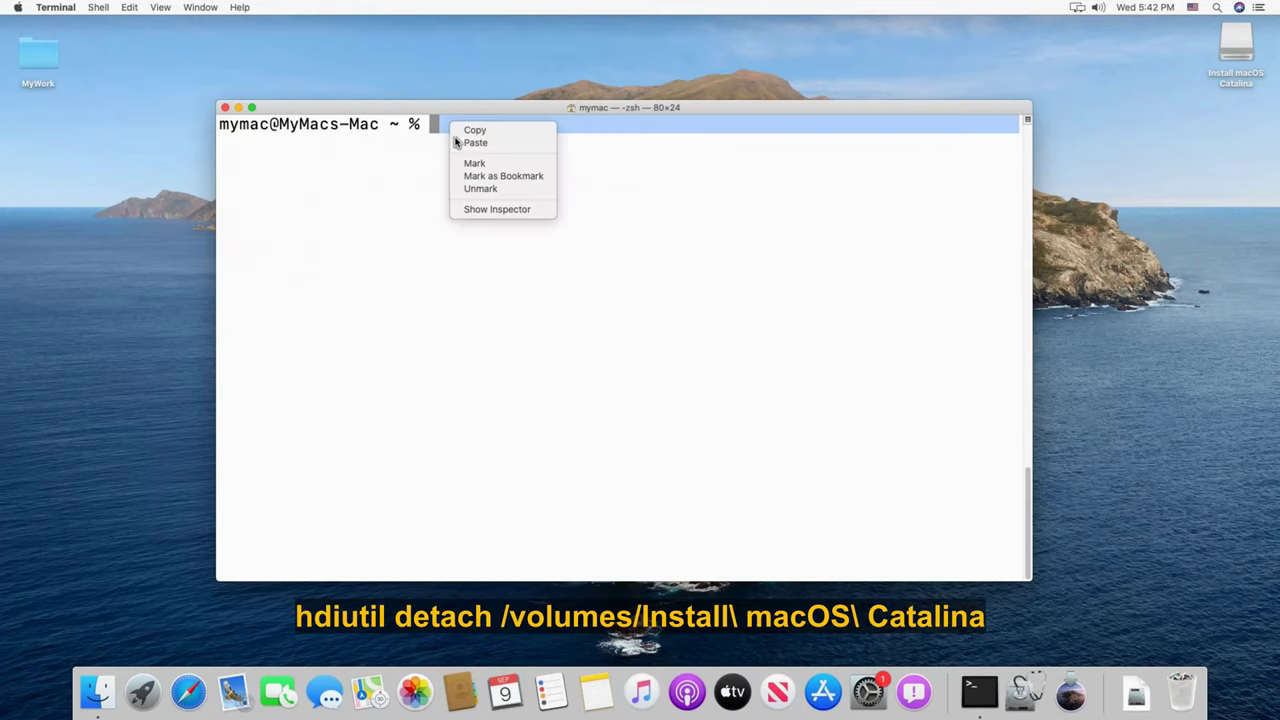
{"action": "left_click", "coordinate": [501, 144]}
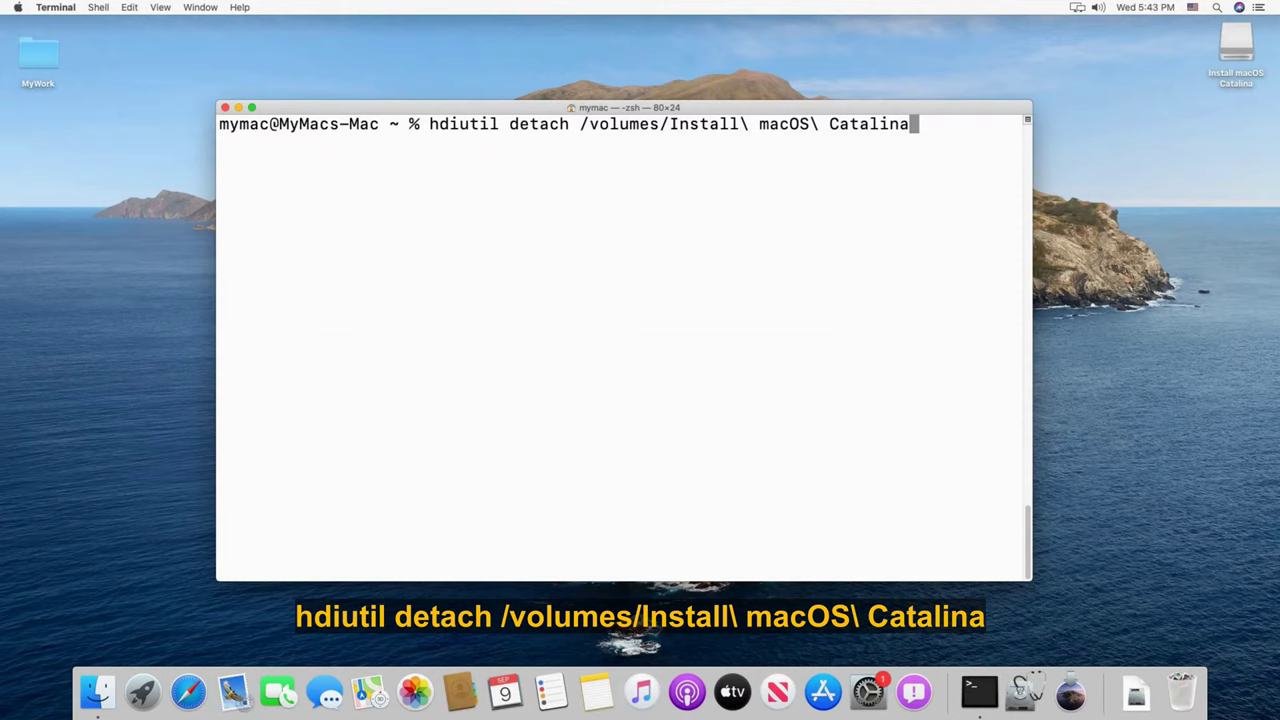
{"action": "key", "text": "Return"}
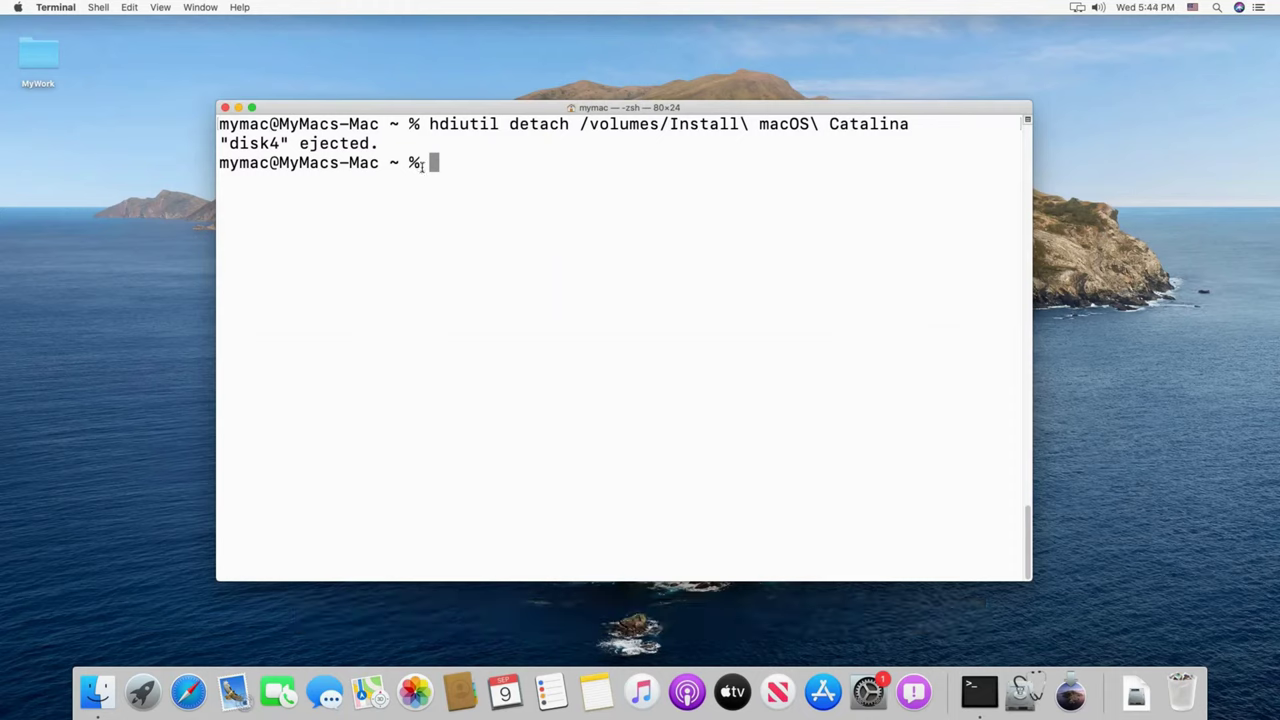
{"action": "type", "text": "clear"}
{"action": "key", "text": "Return"}
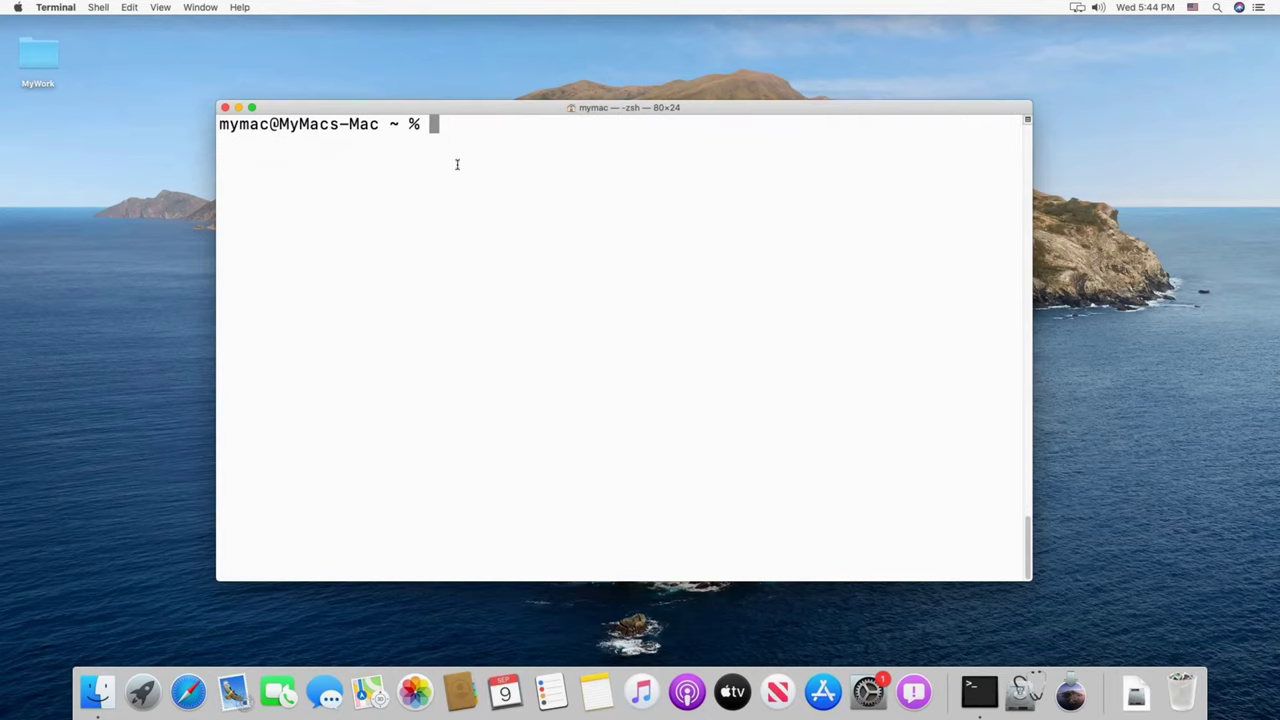
Convert /tmp/Catalina.dmg to UDTO format as ~/Desktop/Catalina.cdr, then clear the screen
{"action": "right_click", "coordinate": [438, 130]}
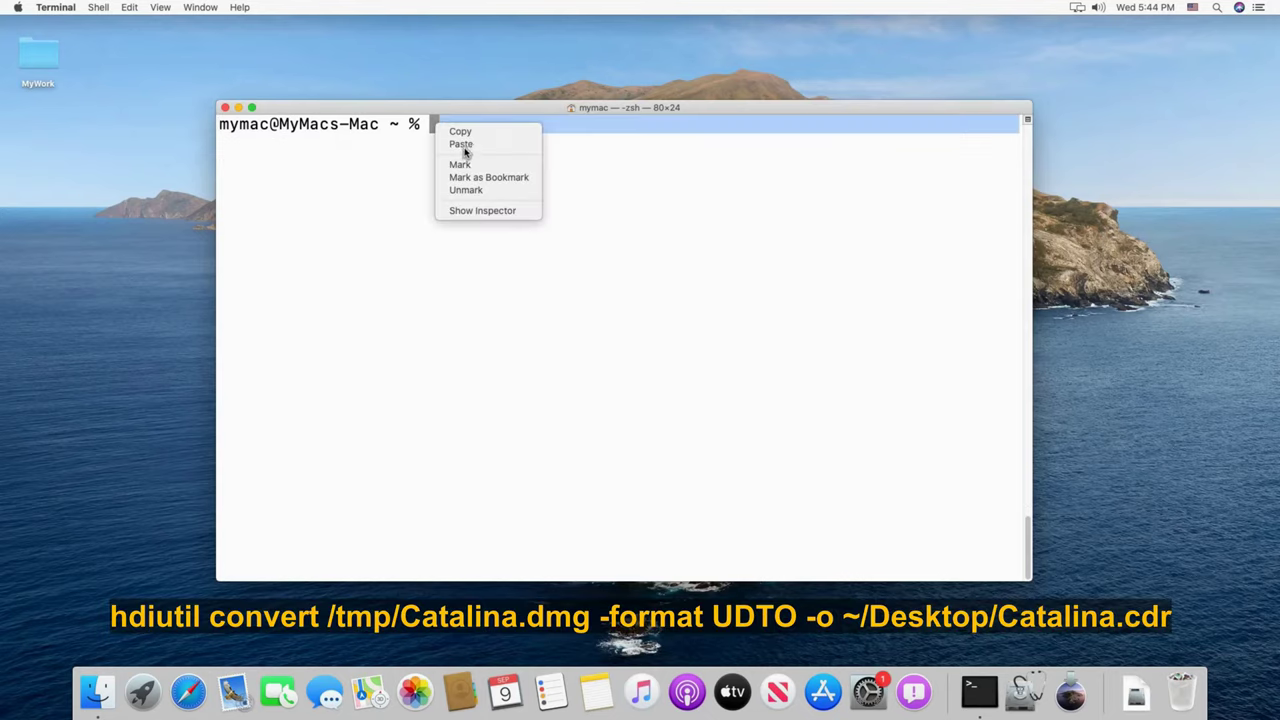
{"action": "key", "text": "Return"}
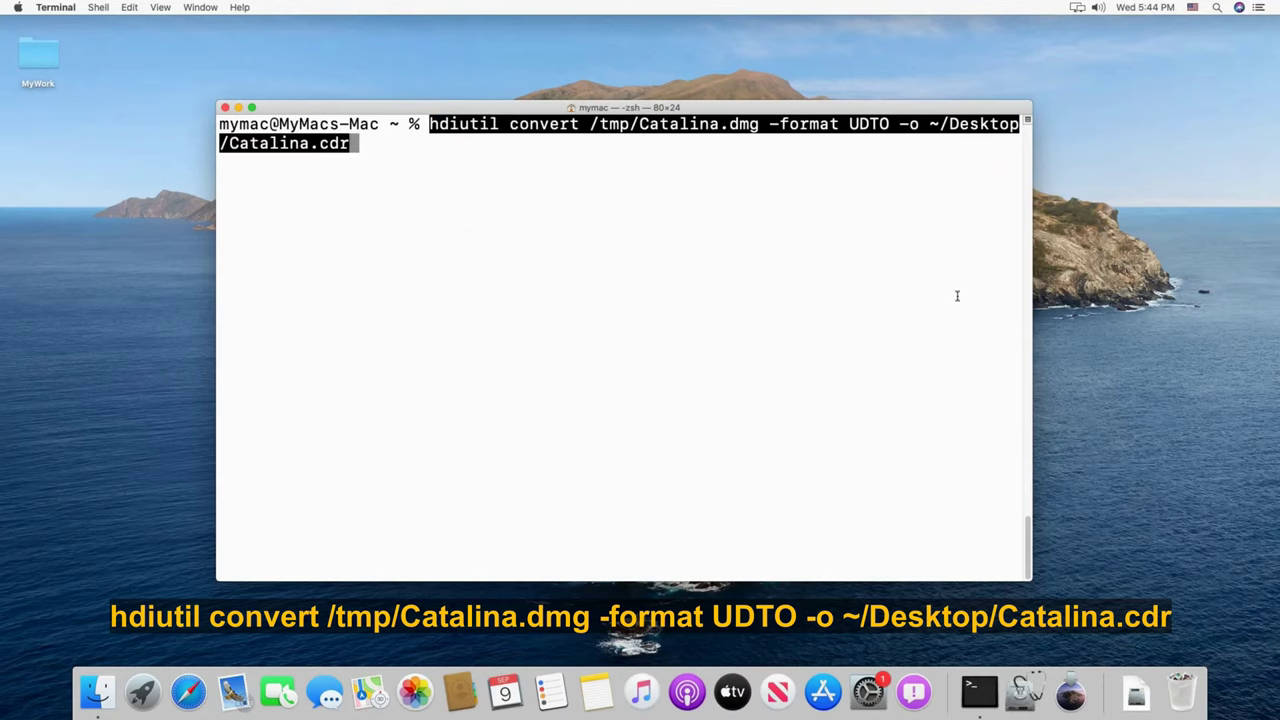
{"action": "key", "text": "Return"}
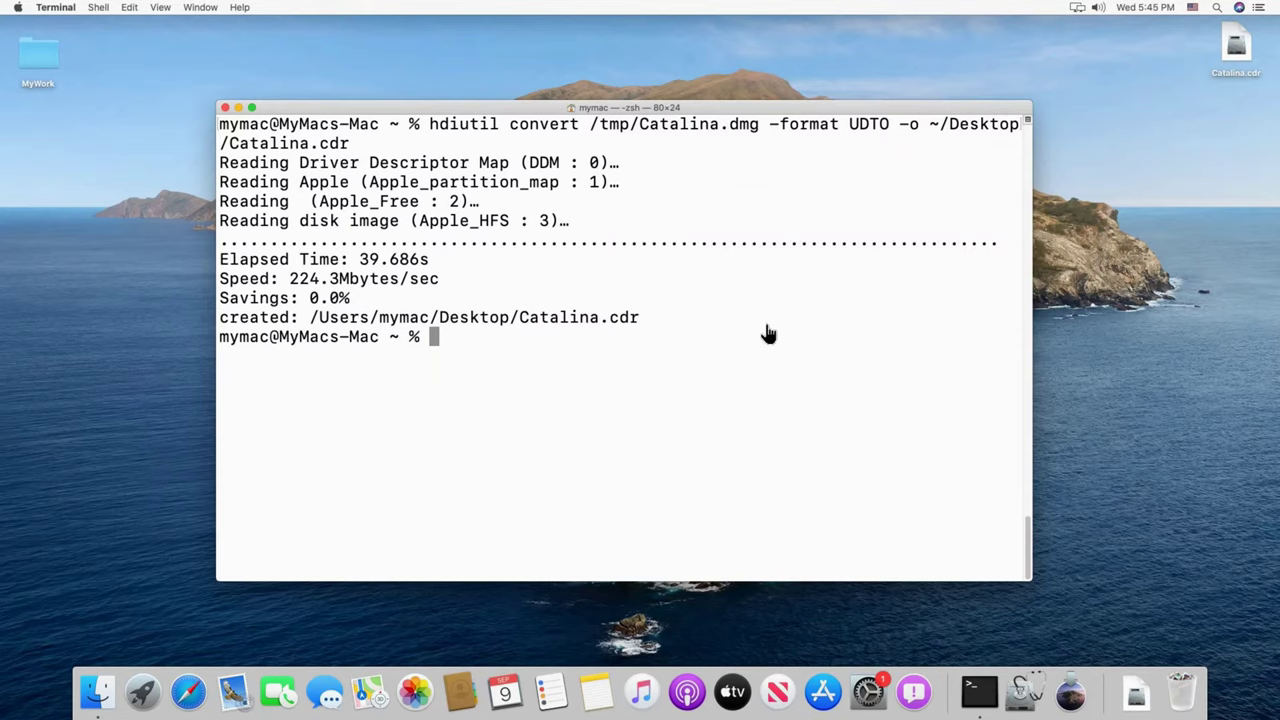
{"action": "type", "text": "clear"}
{"action": "key", "text": "Return"}
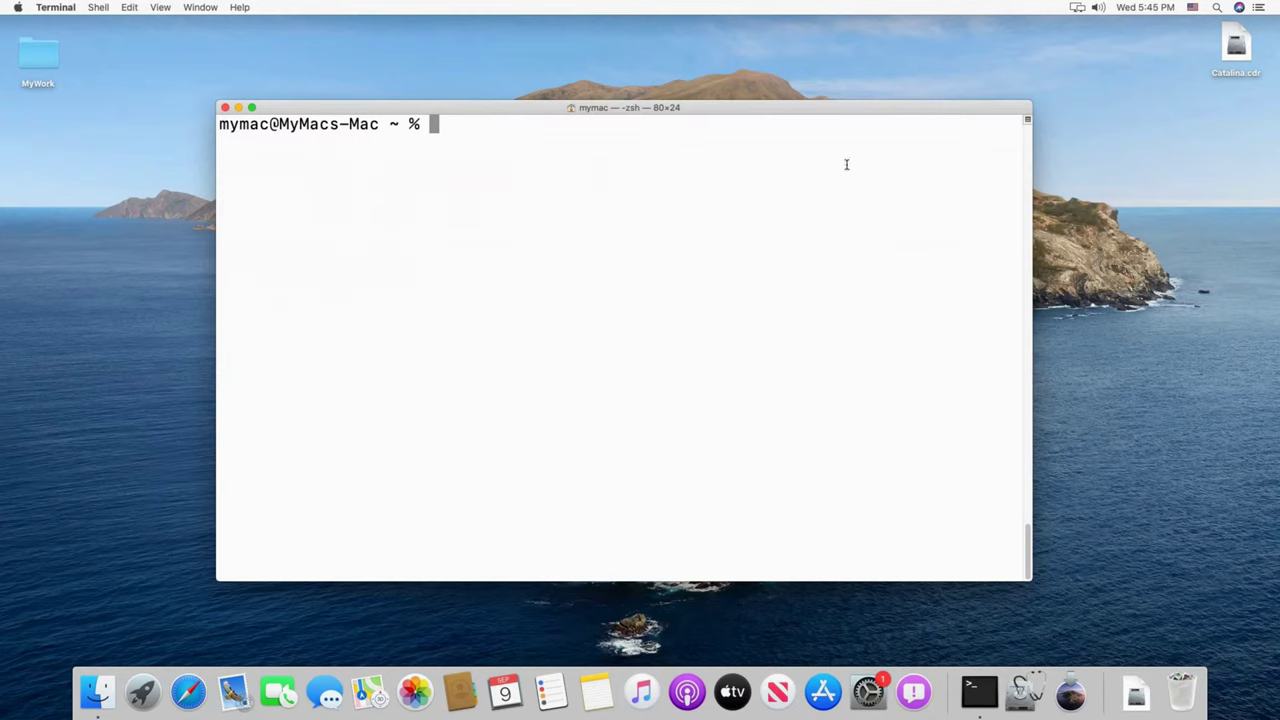
Paste and run mv to rename ~/Desktop/Catalina.cdr to ~/Desktop/Catalina.iso
{"action": "right_click", "coordinate": [453, 127]}
{"action": "left_click", "coordinate": [475, 145]}
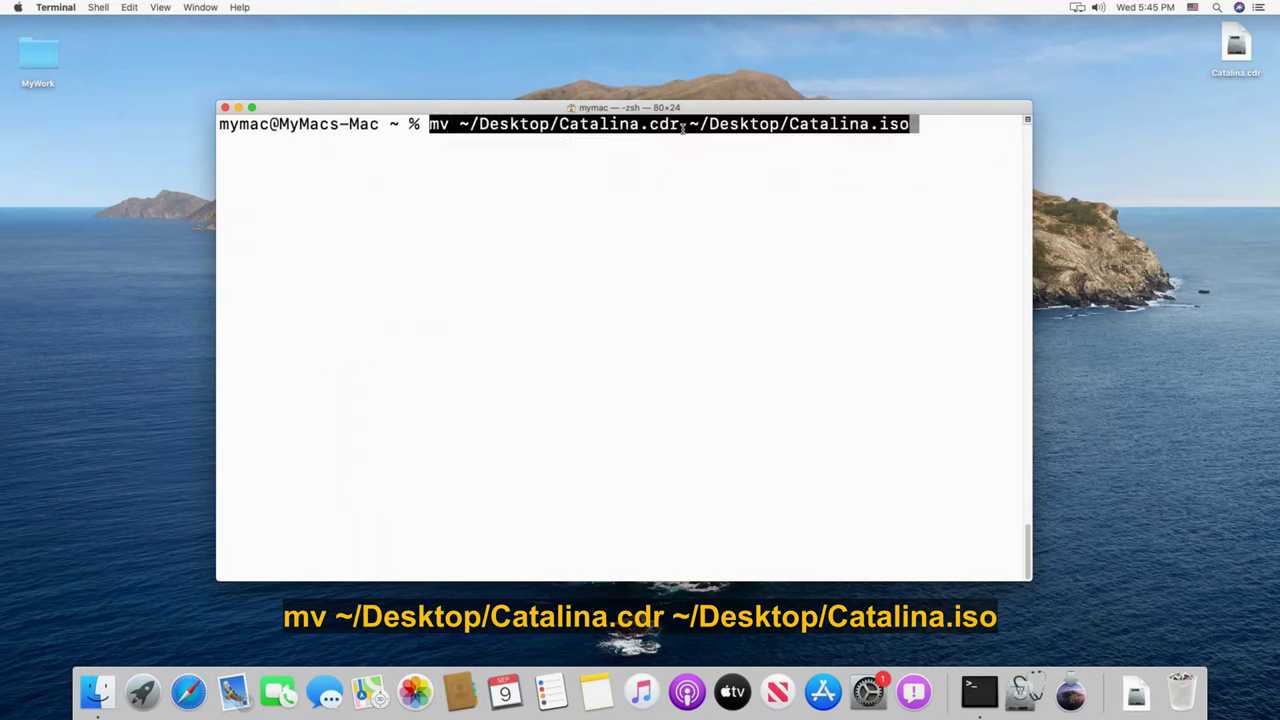
{"action": "key", "text": "Return"}
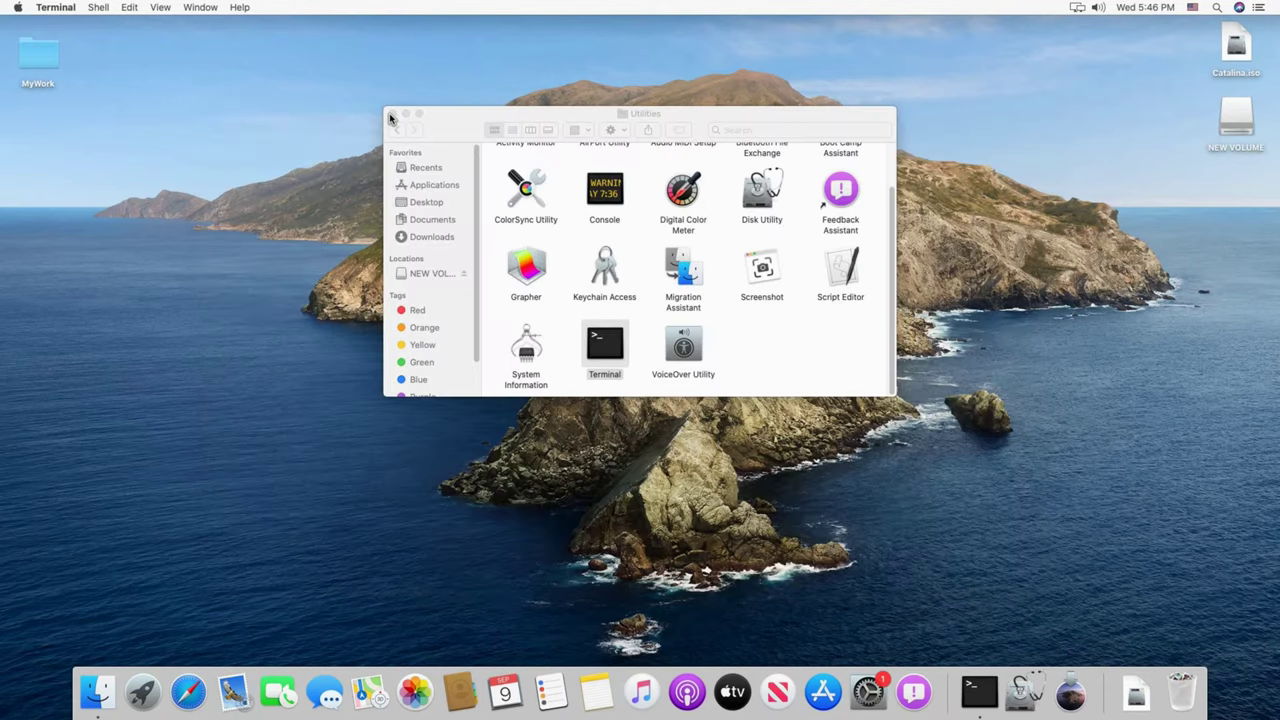
Close the old Finder window and reopen Utilities through Finder's Go menu
{"action": "left_click", "coordinate": [392, 113]}
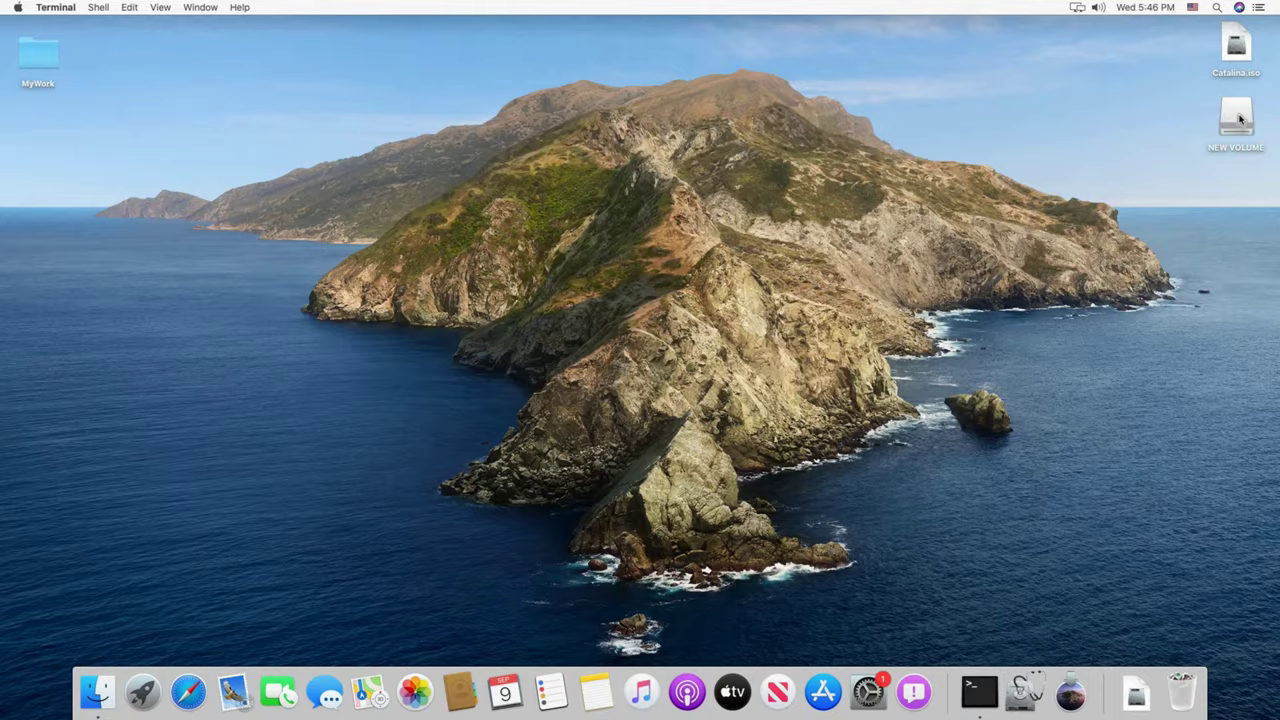
{"action": "left_click", "coordinate": [1240, 119]}
{"action": "left_click", "coordinate": [172, 7]}
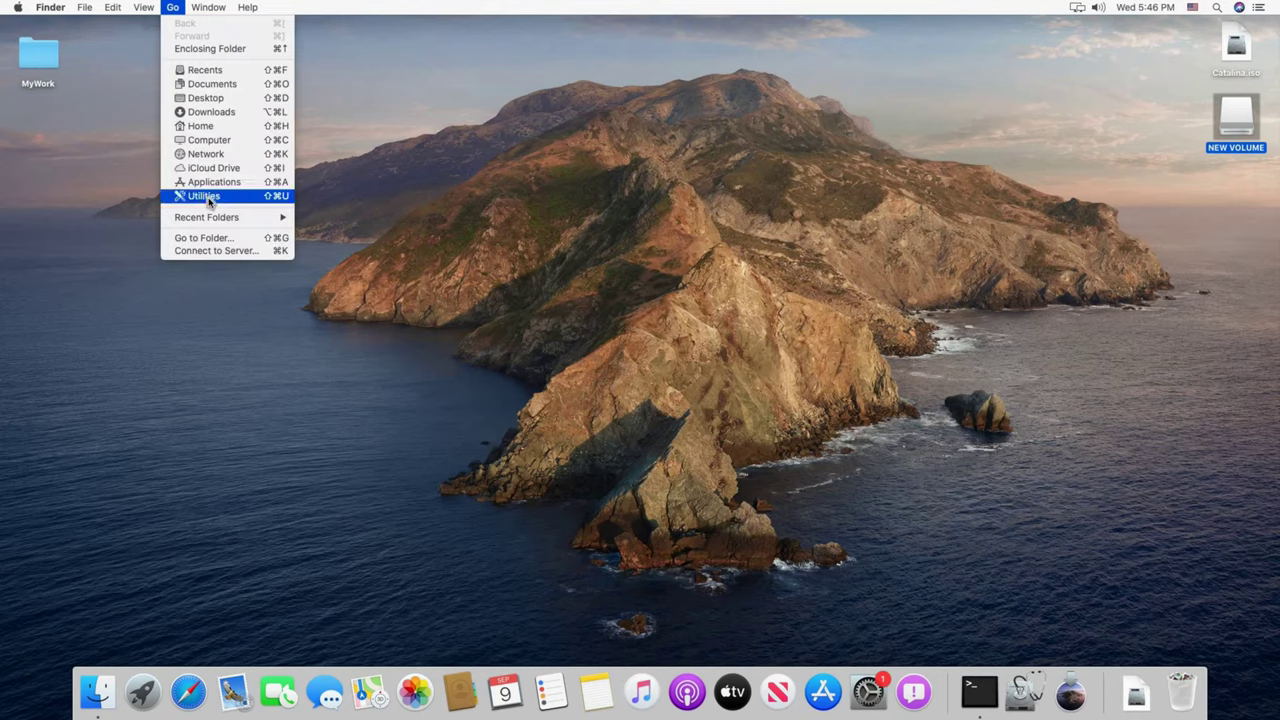
{"action": "left_click", "coordinate": [208, 196]}
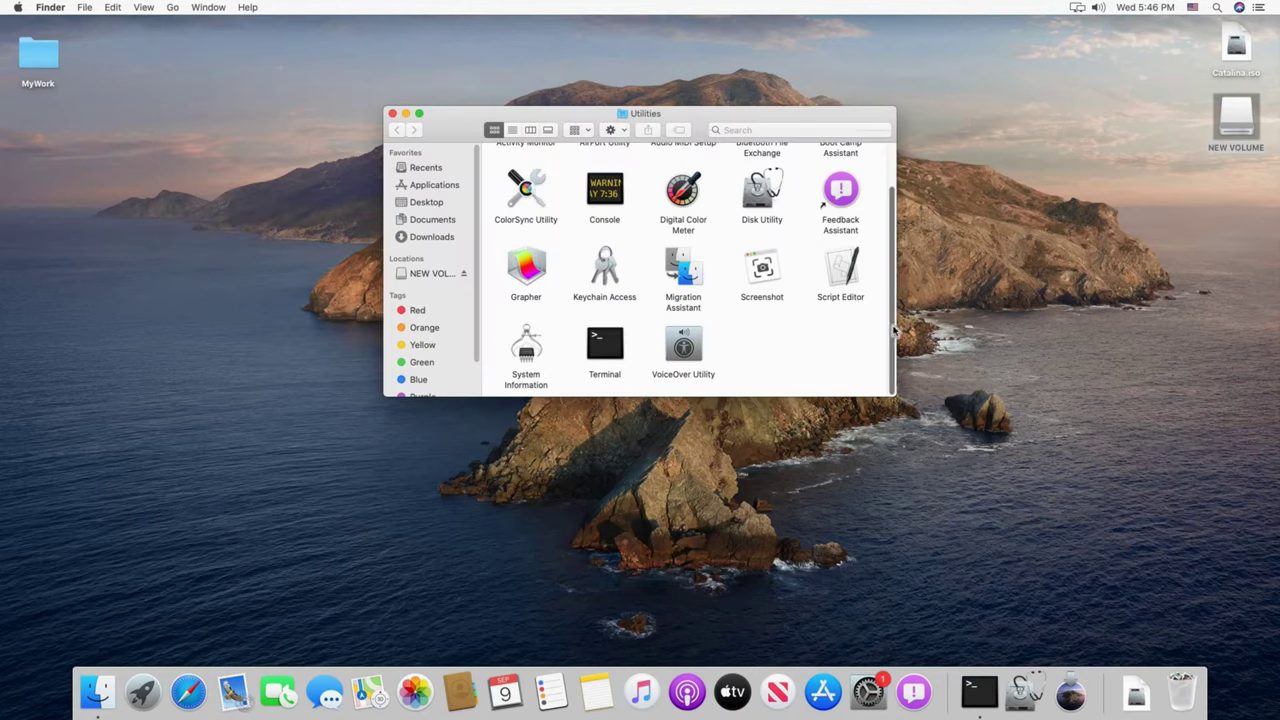
Launch Disk Utility and erase the NEW VOLUME USB drive with ExFAT format, keeping its name
{"action": "double_click", "coordinate": [765, 200]}
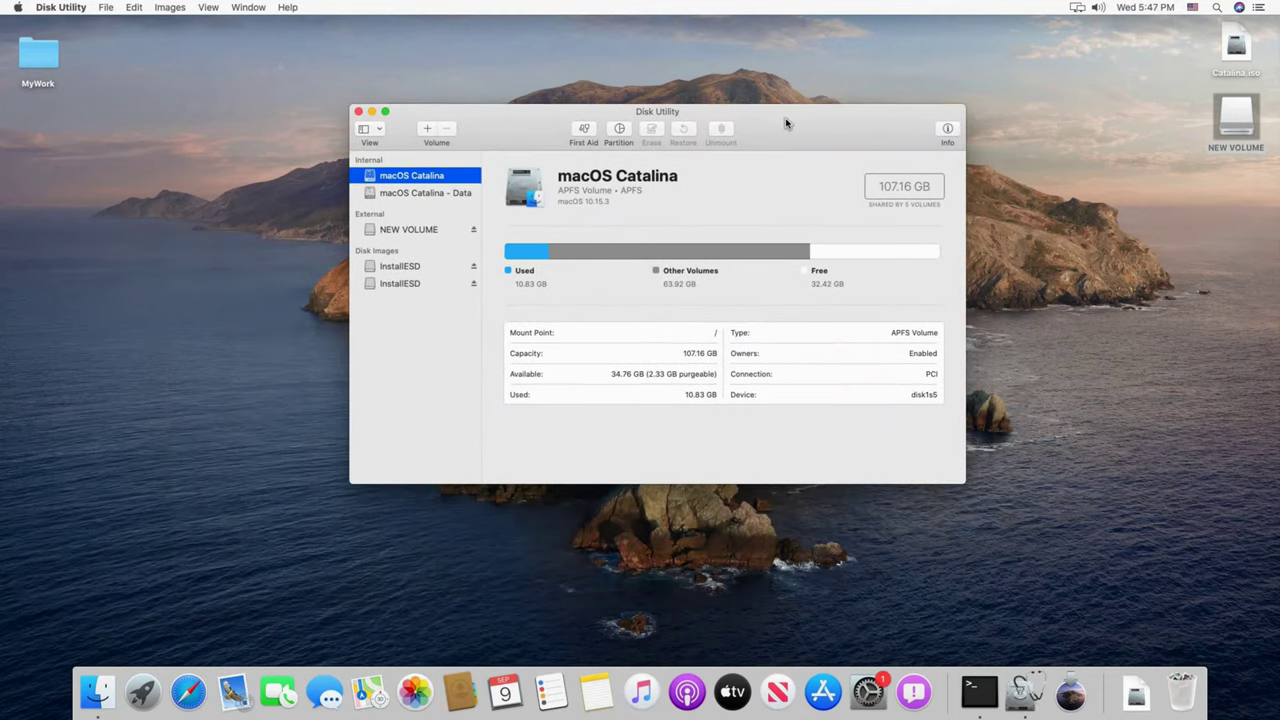
{"action": "left_click", "coordinate": [417, 231]}
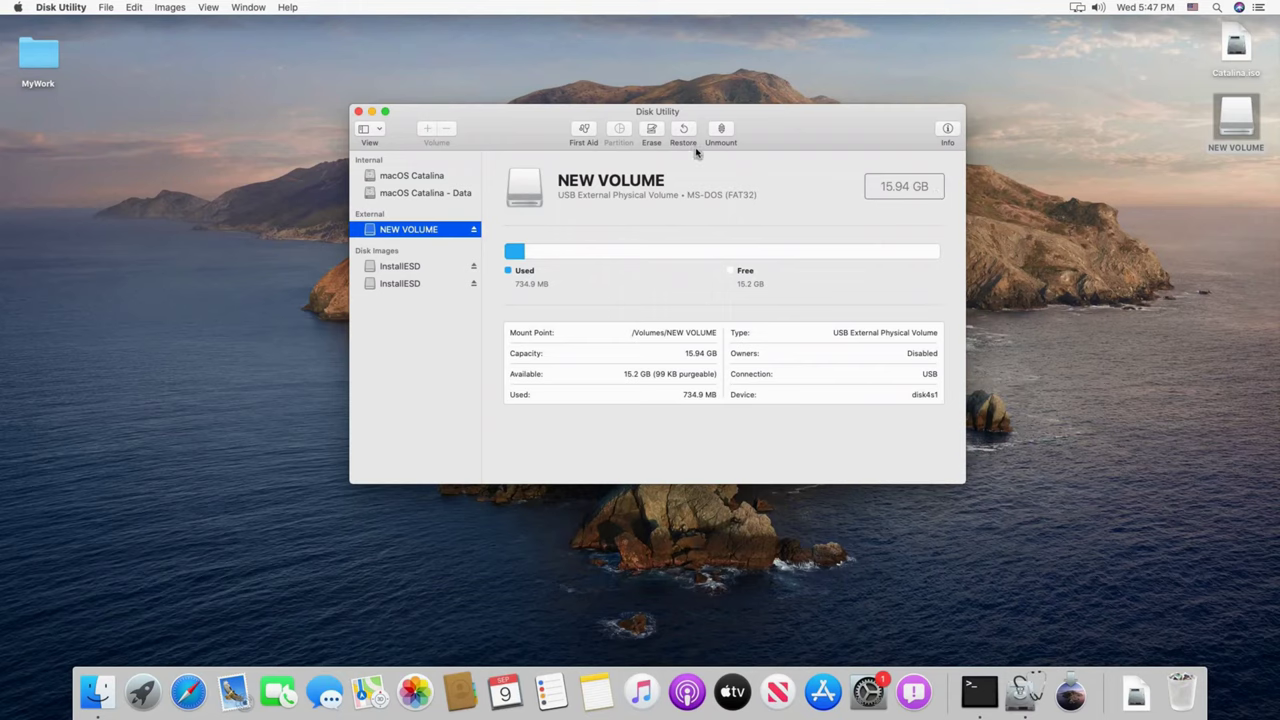
{"action": "left_click", "coordinate": [651, 134]}
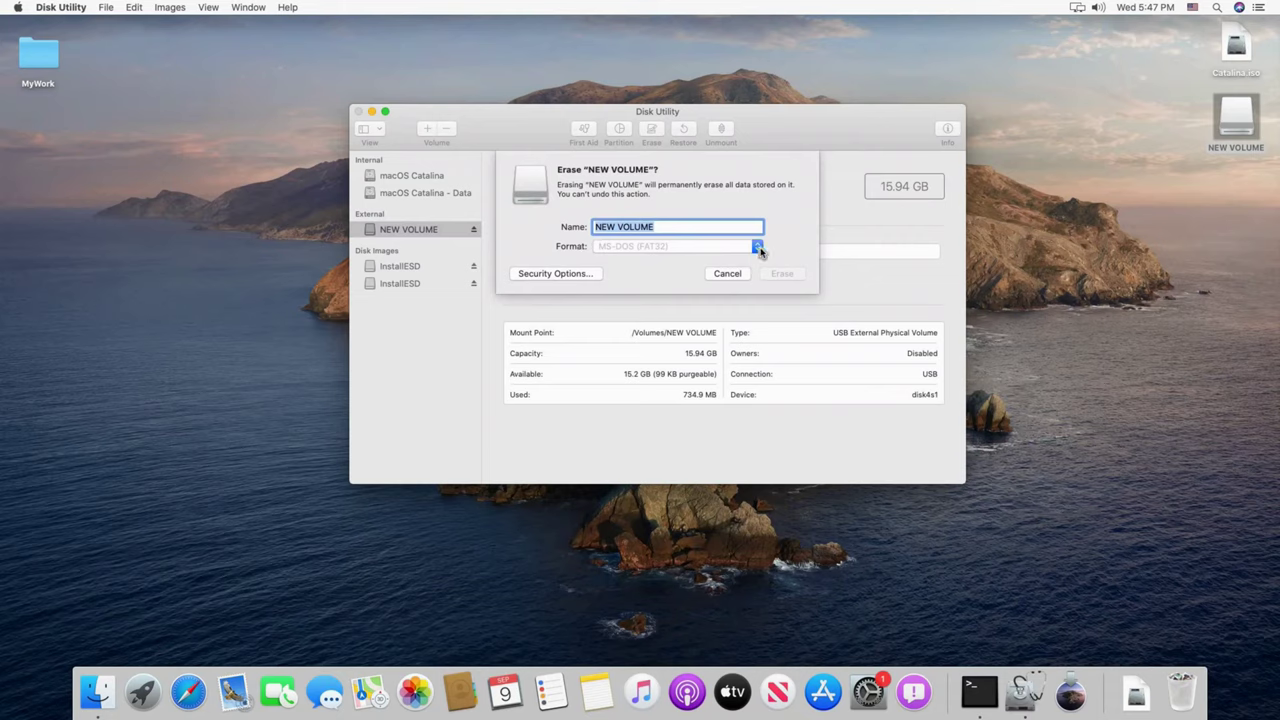
{"action": "left_click", "coordinate": [759, 251]}
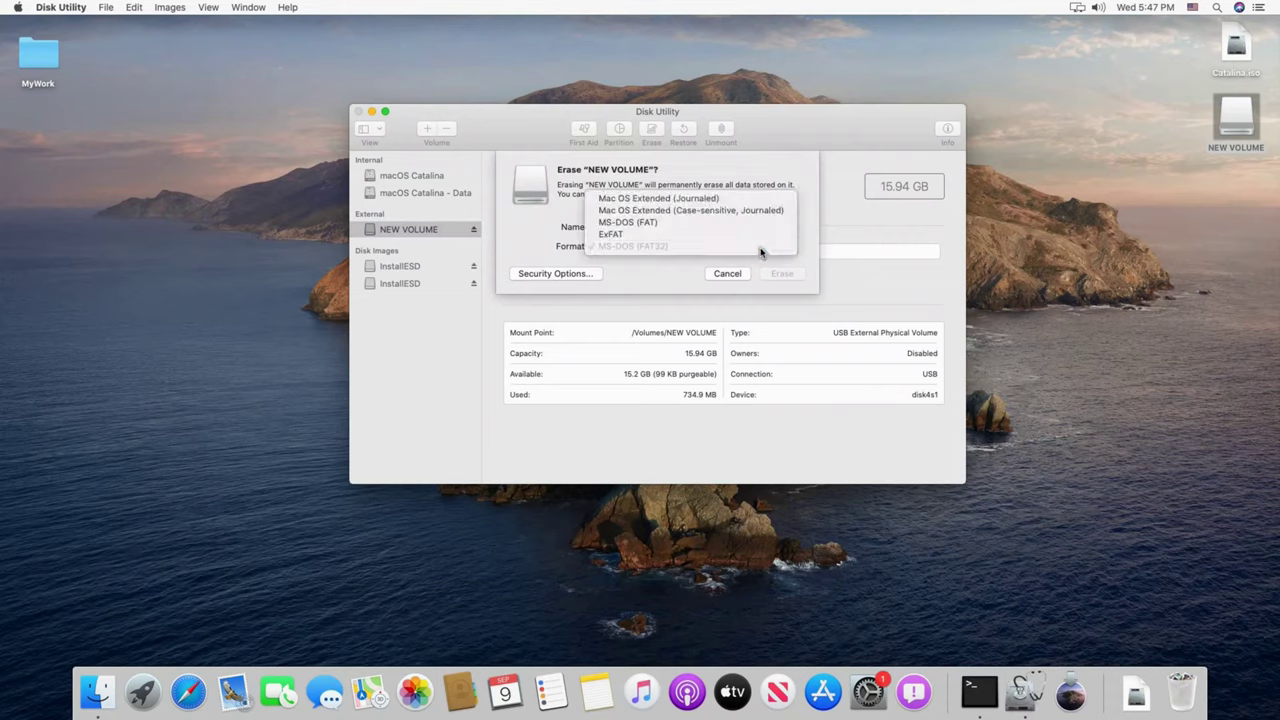
{"action": "left_click", "coordinate": [610, 236]}
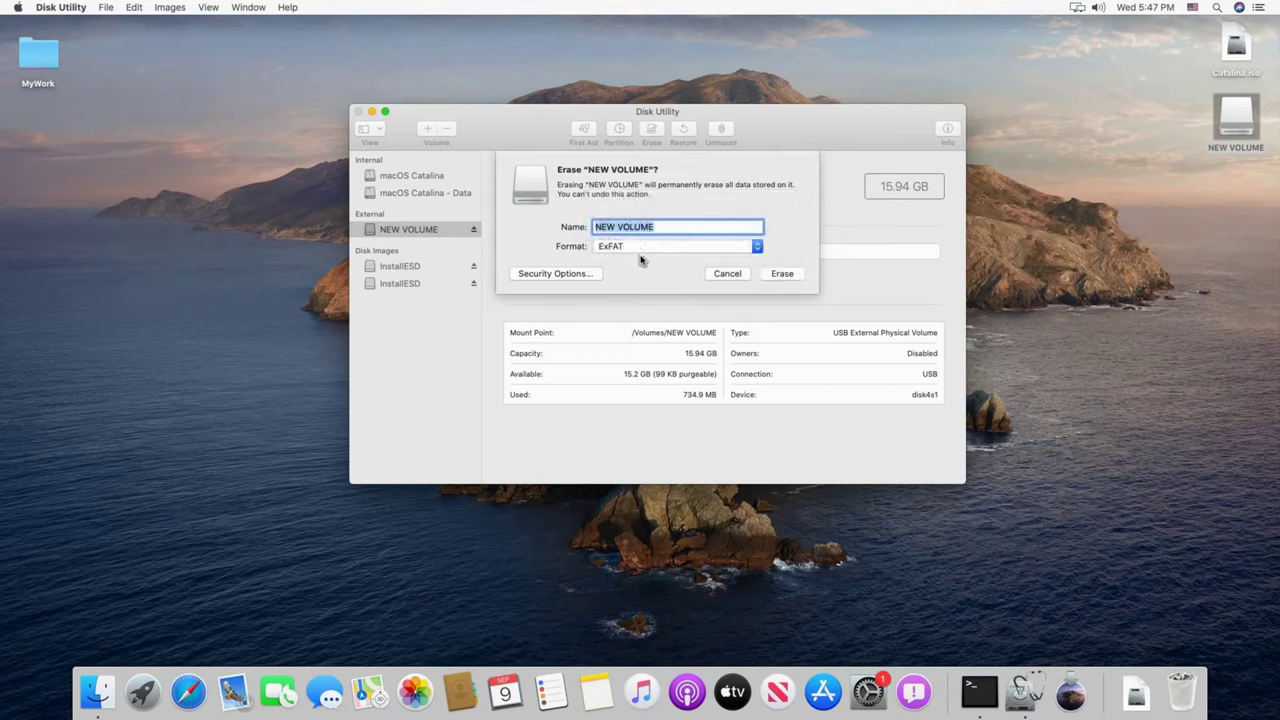
{"action": "left_click", "coordinate": [782, 274]}
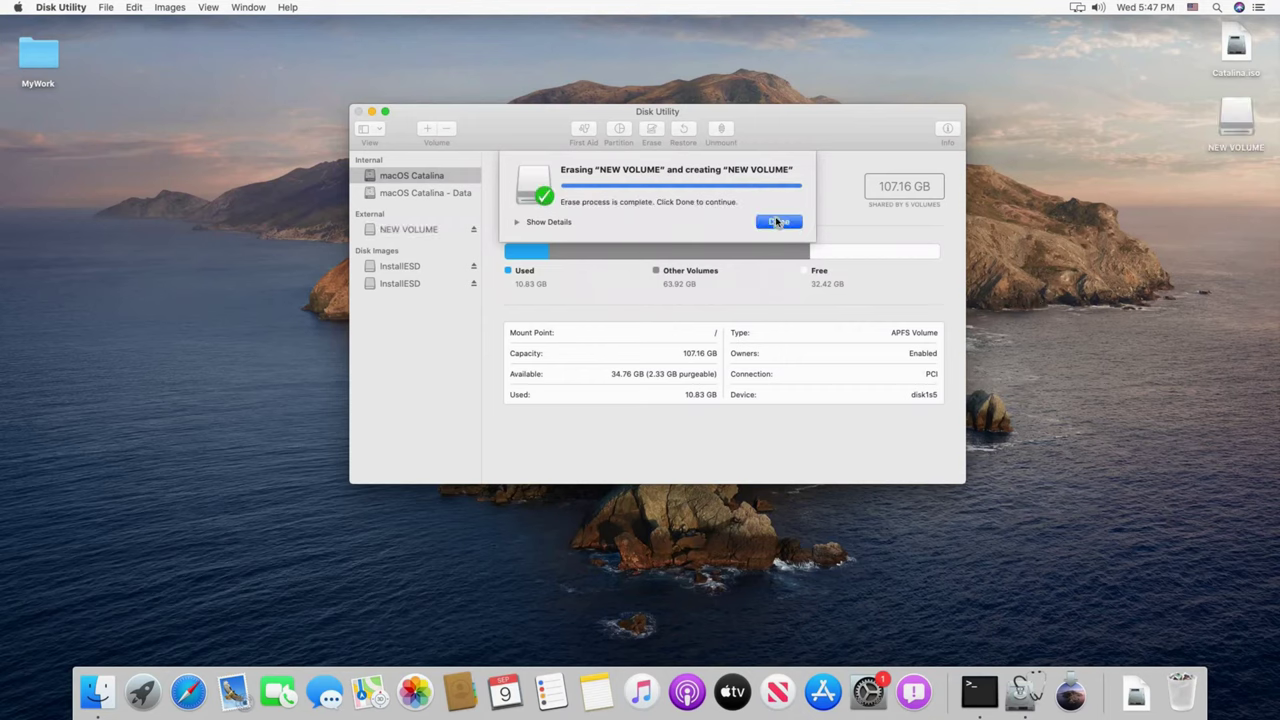
{"action": "left_click", "coordinate": [777, 221]}
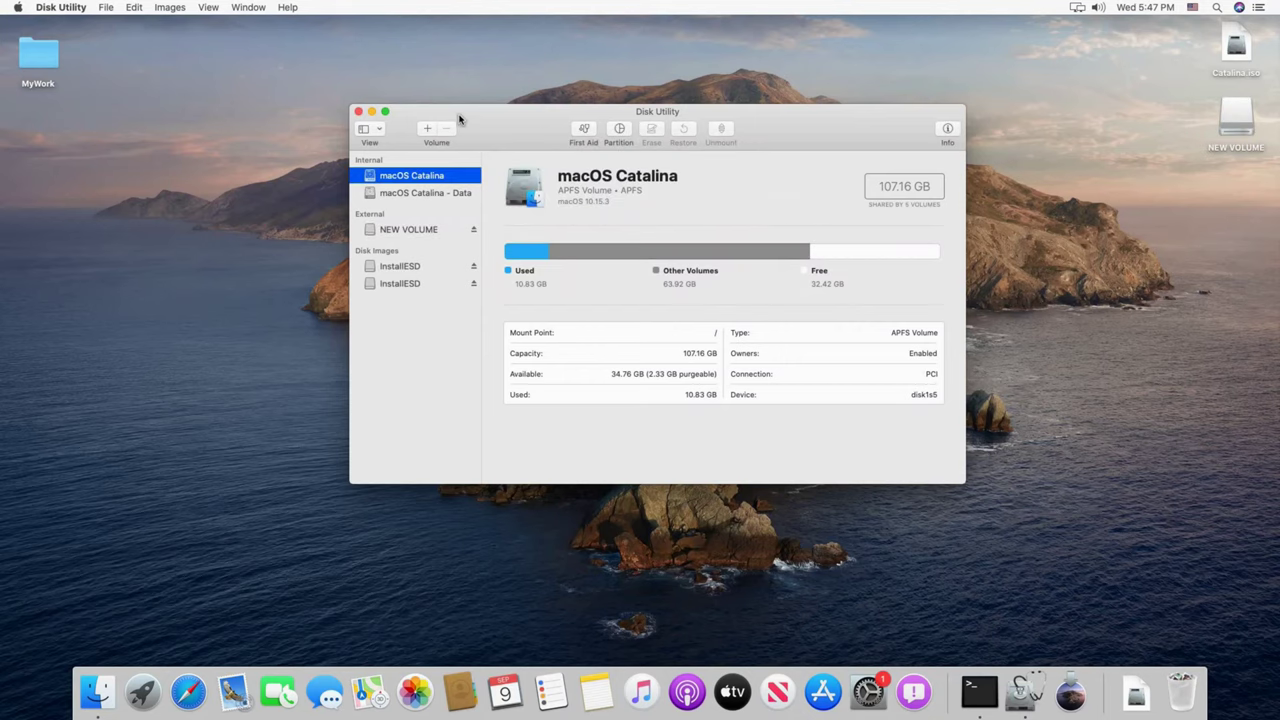
Close Disk Utility, copy Catalina.iso onto NEW VOLUME, then eject the NEW VOLUME drive
{"action": "left_click", "coordinate": [361, 113]}
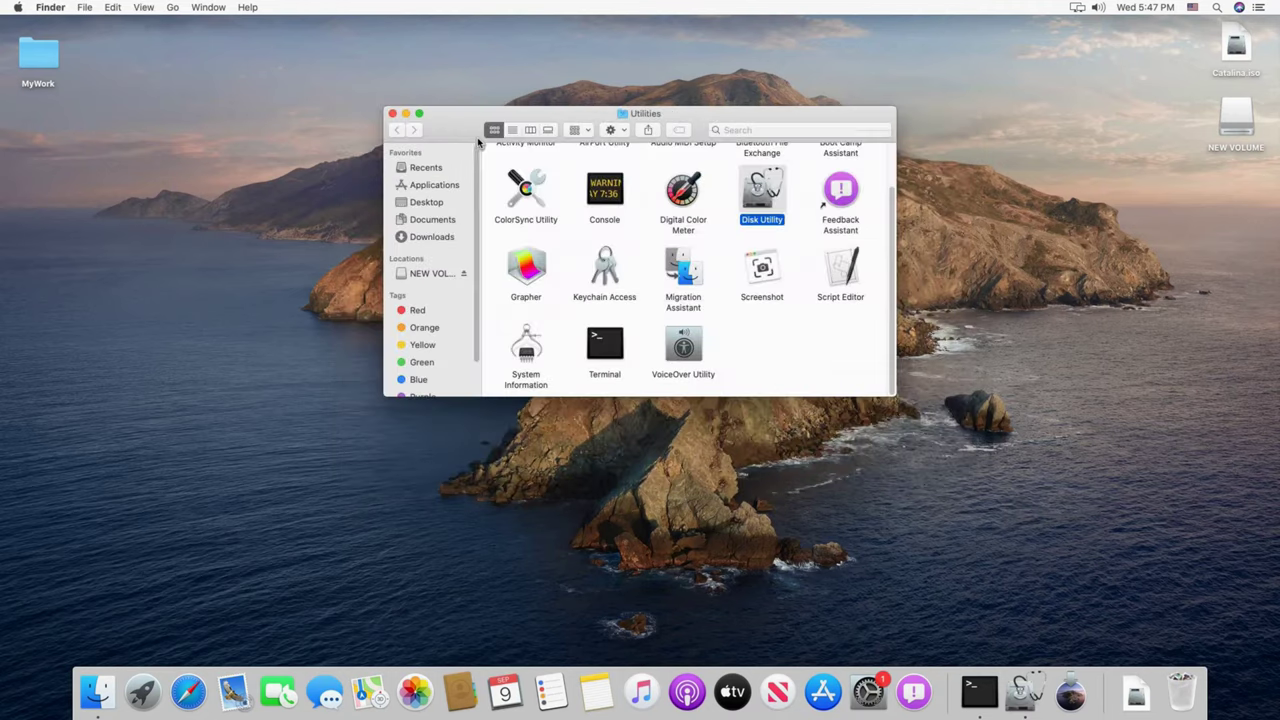
{"action": "left_click", "coordinate": [395, 114]}
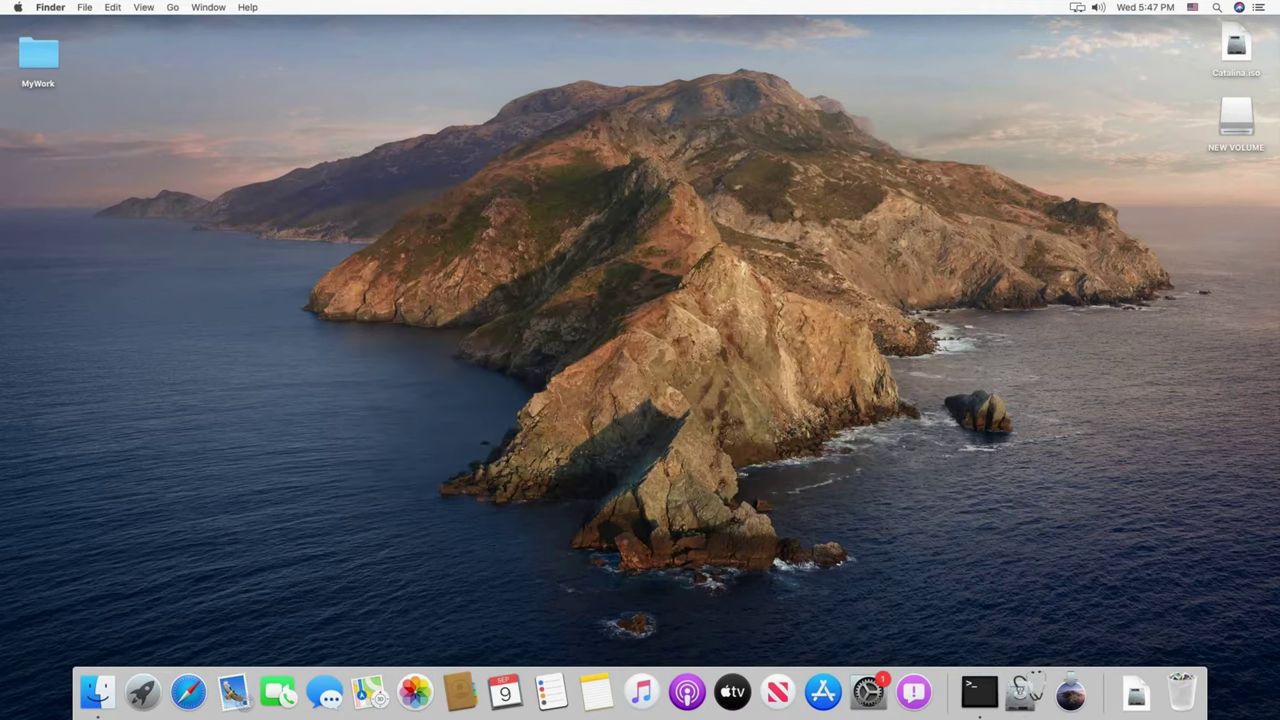
{"action": "left_click_drag", "start_coordinate": [1243, 52], "coordinate": [988, 125]}
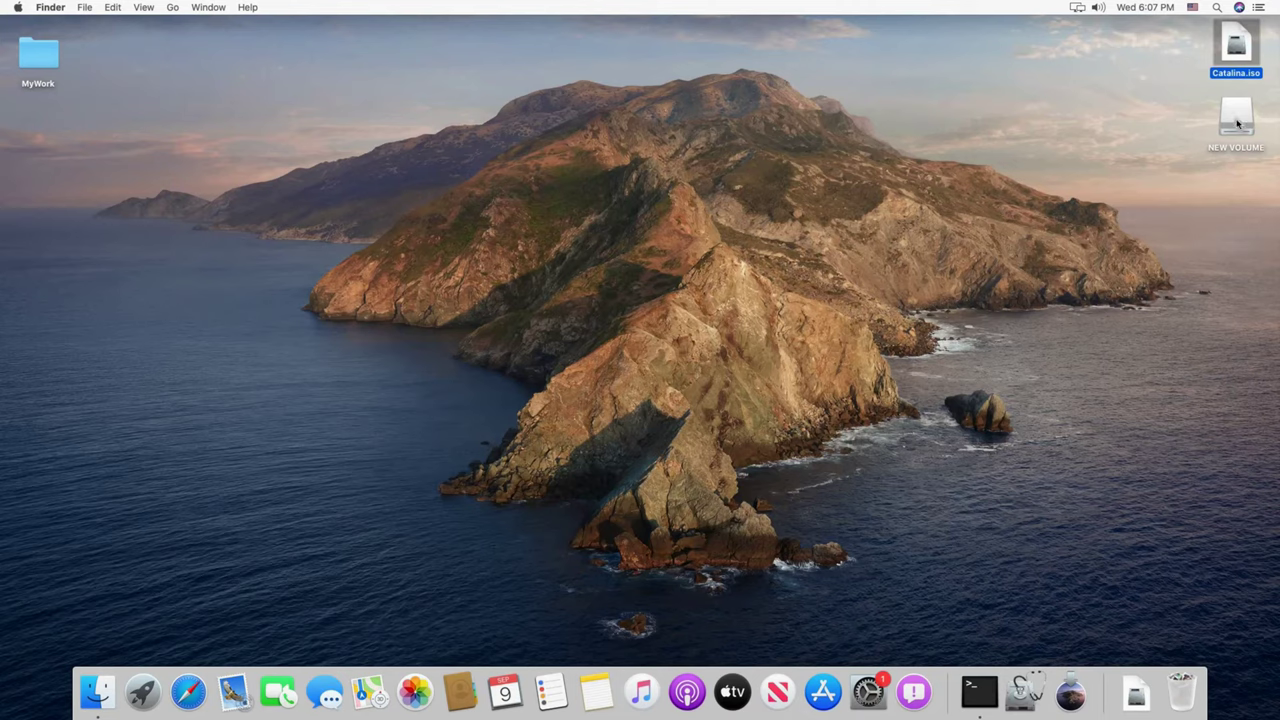
{"action": "right_click", "coordinate": [1238, 123]}
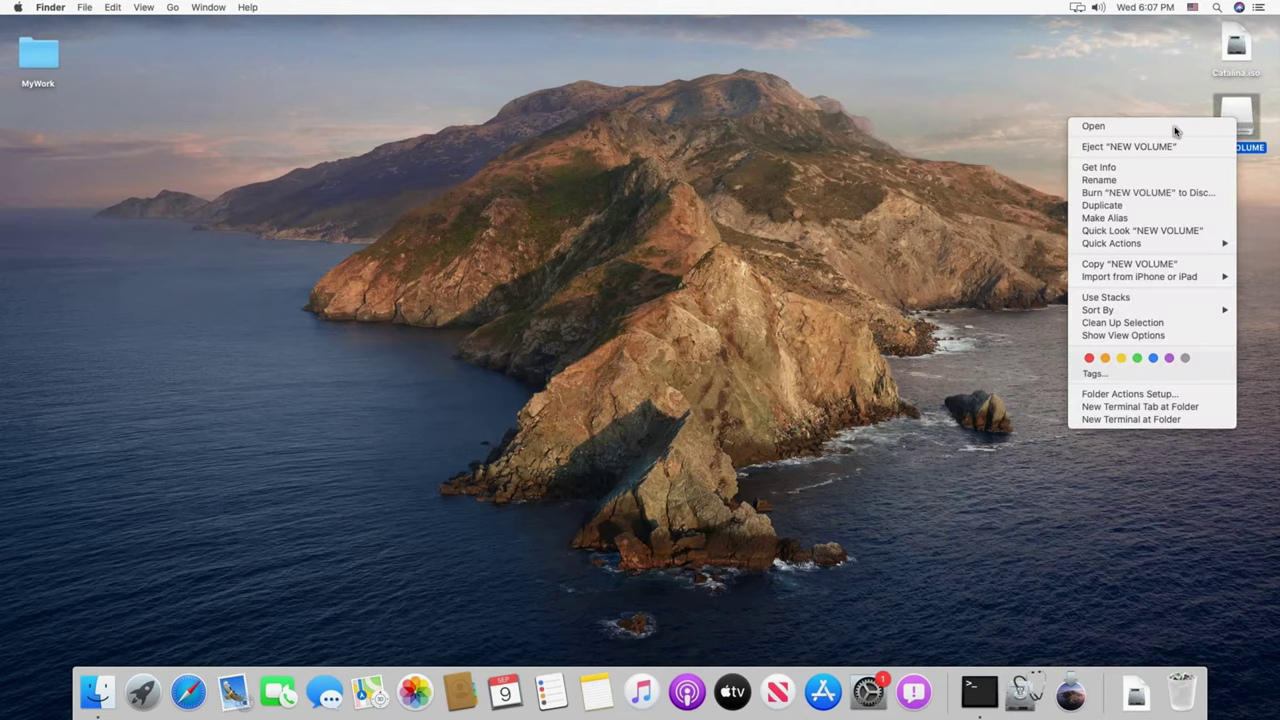
{"action": "left_click", "coordinate": [1140, 148]}
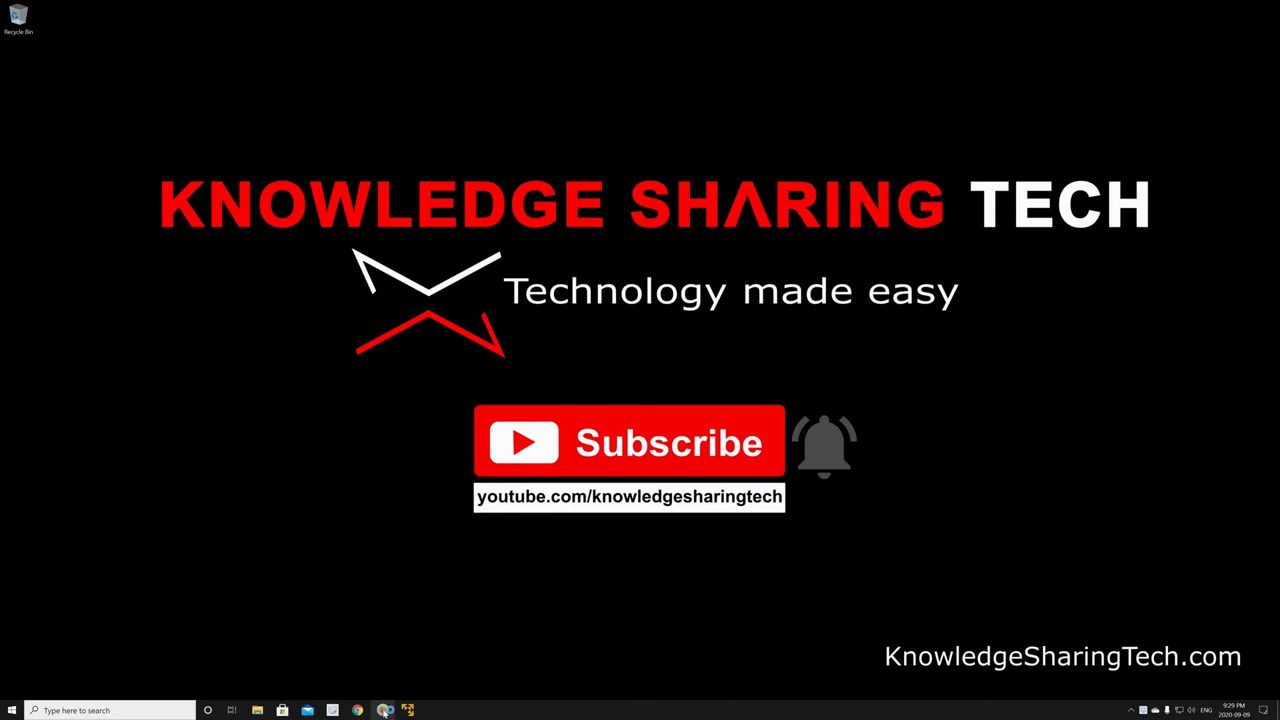
Load the paolo-projects unlocker GitHub repository page in Edge
{"action": "left_click", "coordinate": [383, 710]}
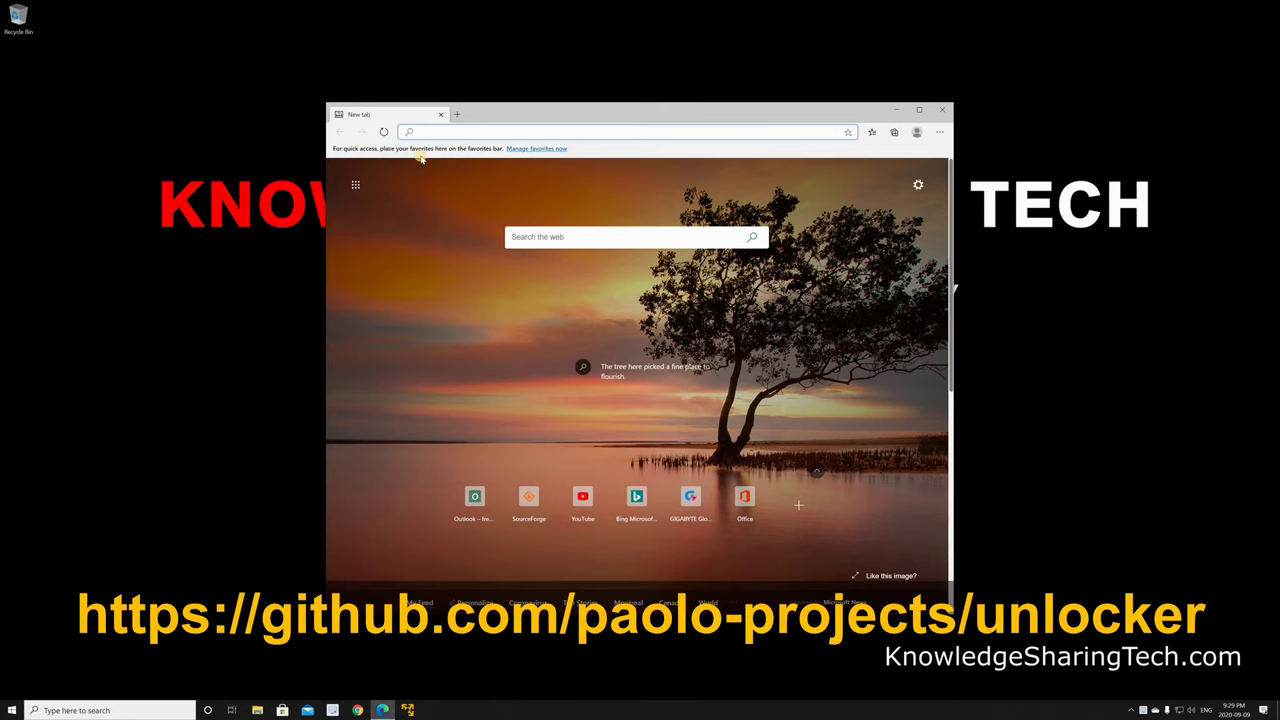
{"action": "type", "text": "https://github.com/paolo-projects/unlocker"}
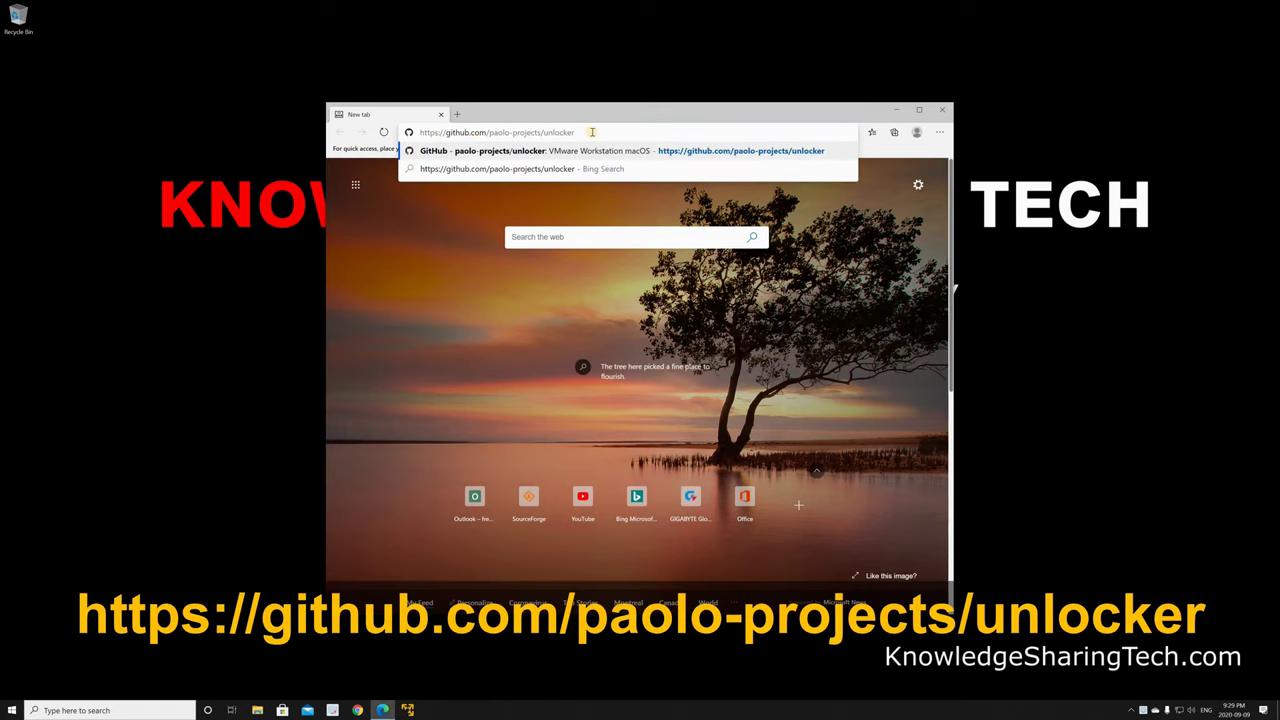
{"action": "key", "text": "Return"}
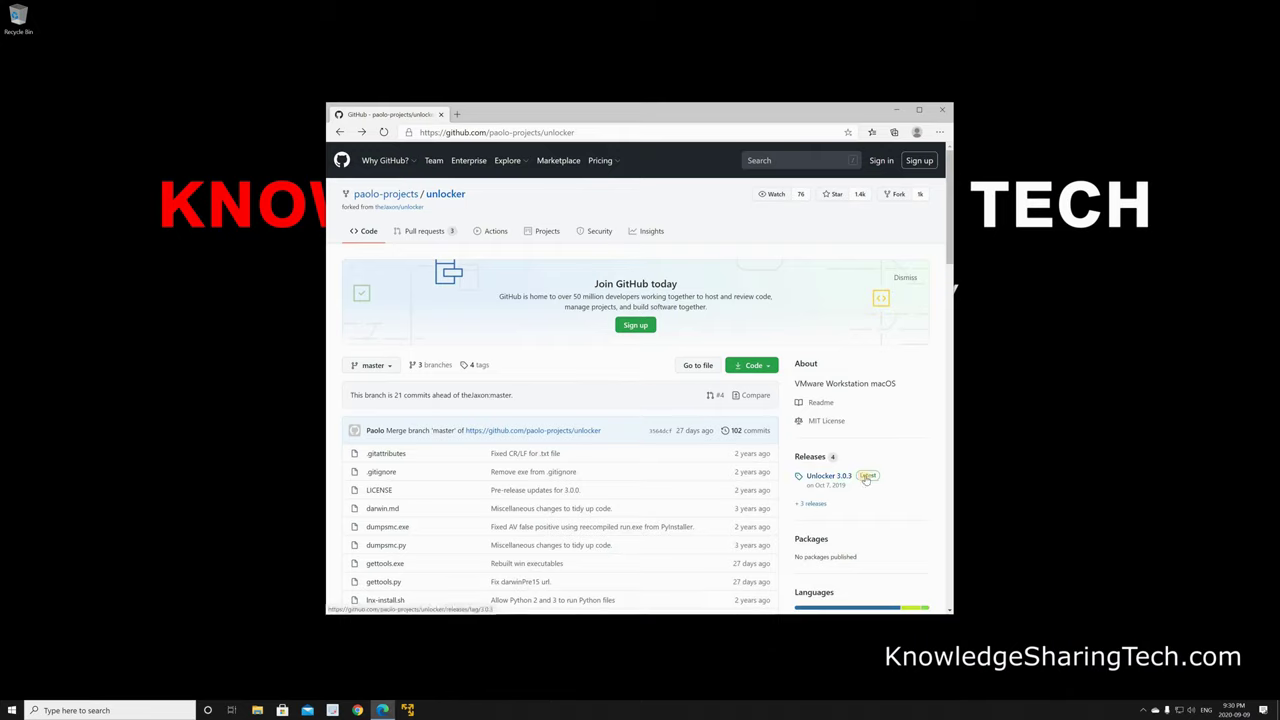
Download unlocker.zip from the Unlocker 3.0.3 release and show it in the Downloads folder
{"action": "left_click", "coordinate": [866, 478]}
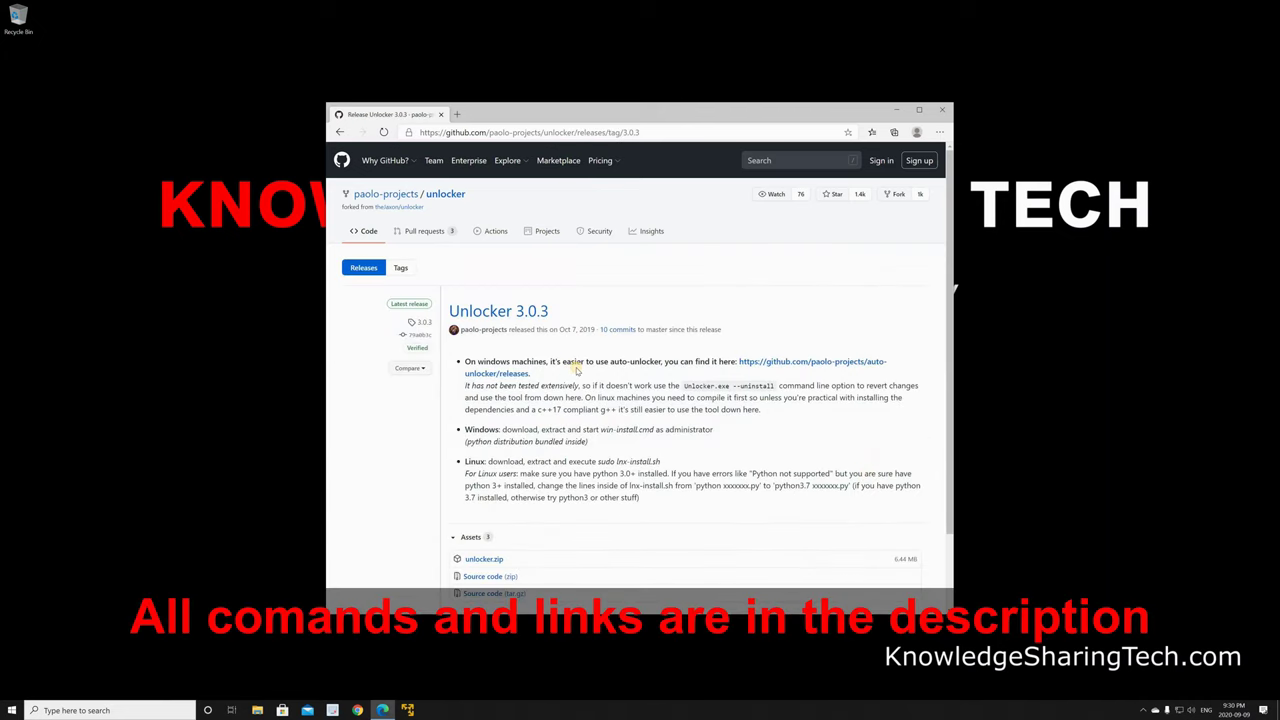
{"action": "scroll", "coordinate": [576, 370], "scroll_direction": "down", "scroll_amount": 2}
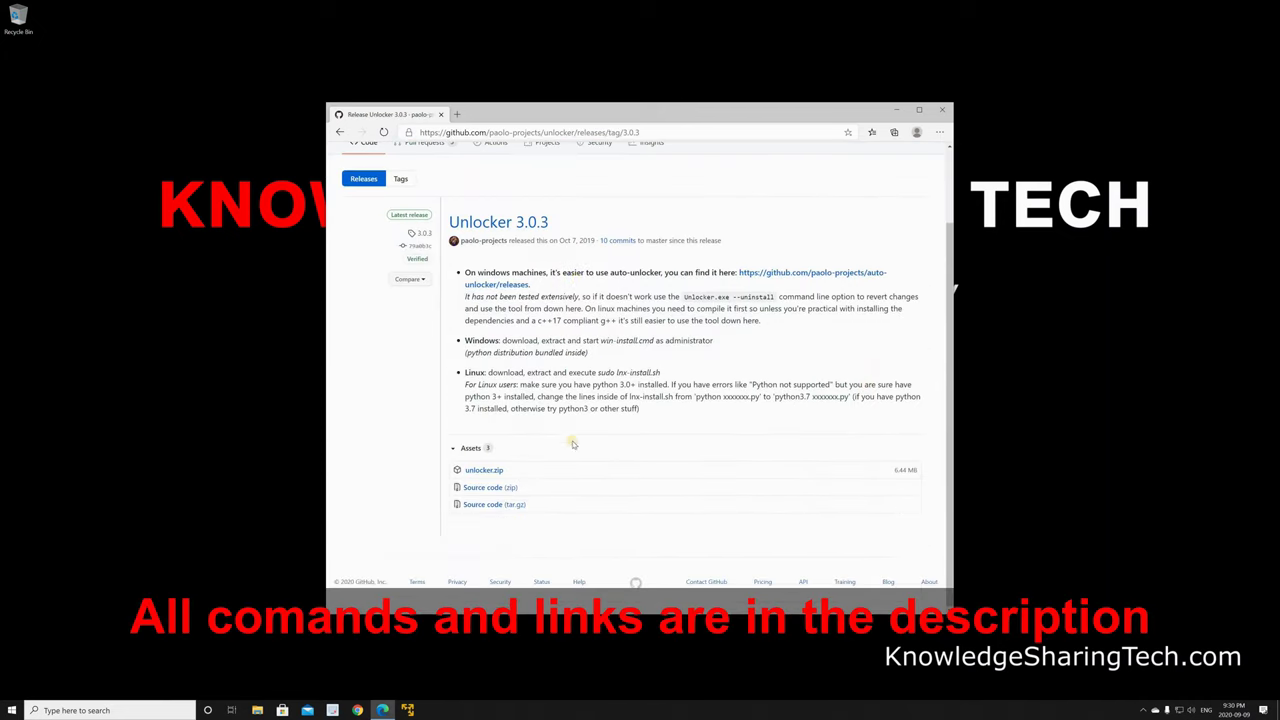
{"action": "left_click", "coordinate": [479, 471]}
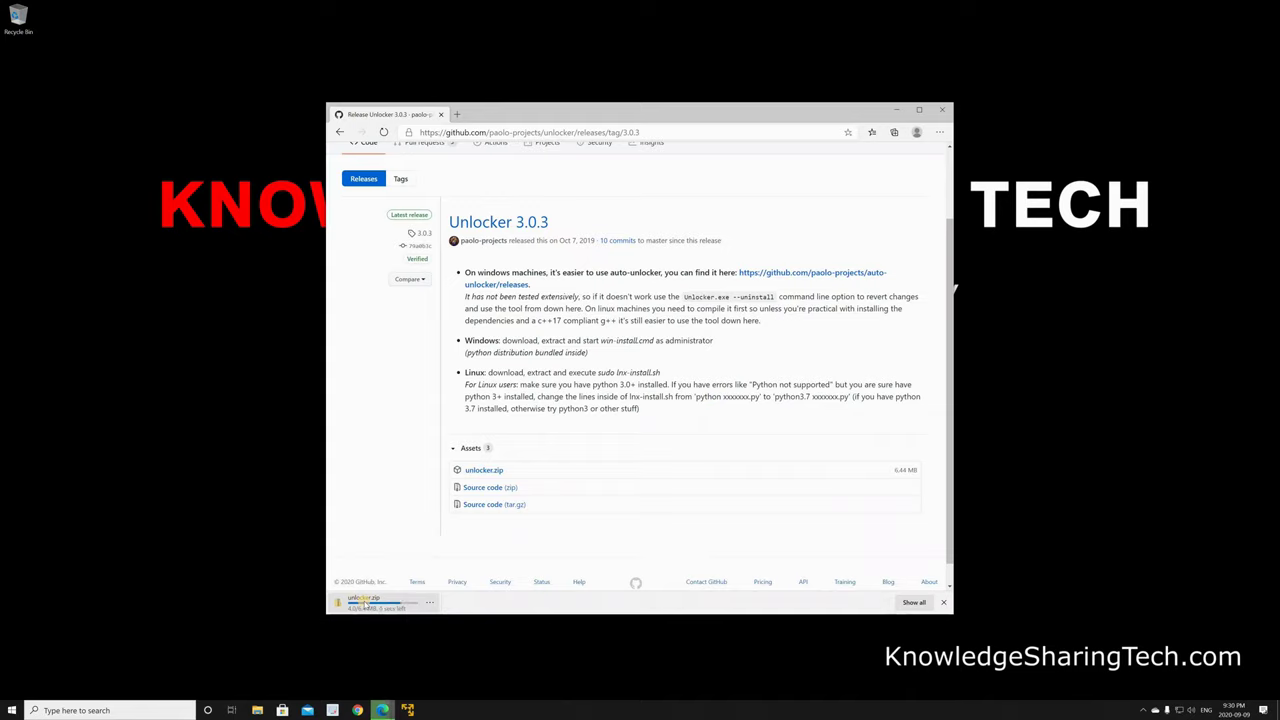
{"action": "left_click", "coordinate": [430, 605]}
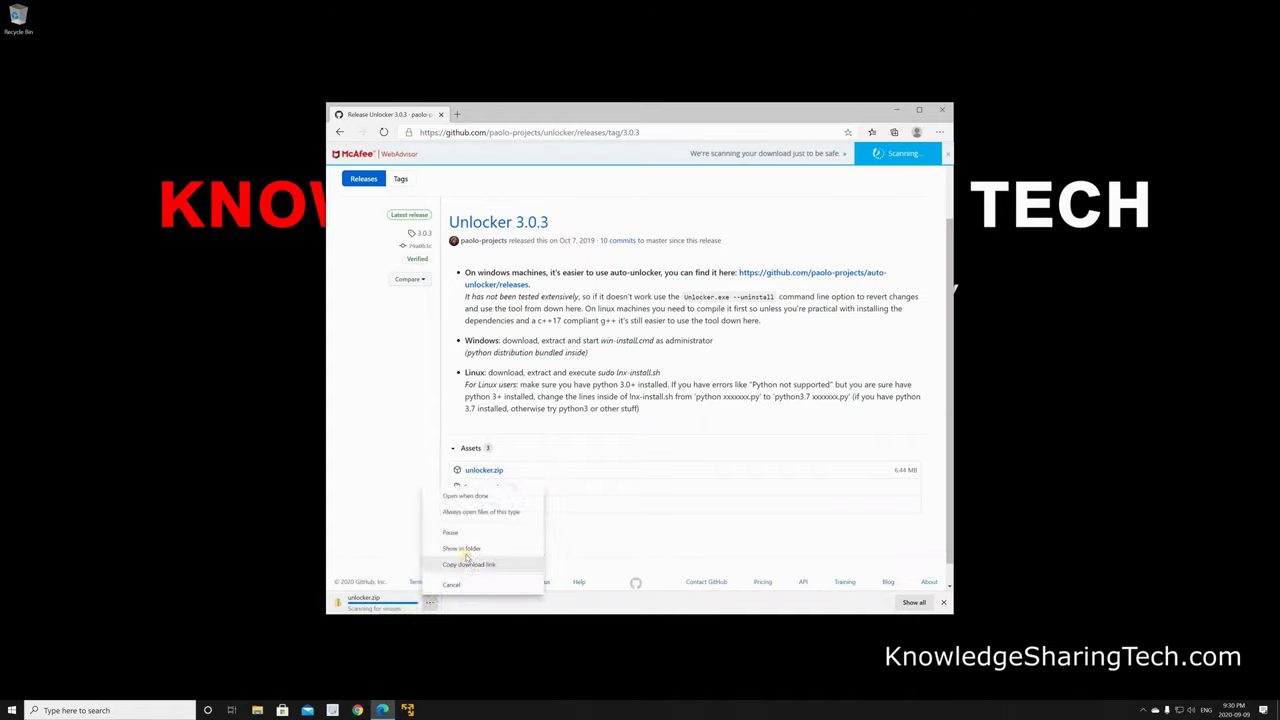
{"action": "left_click", "coordinate": [466, 546]}
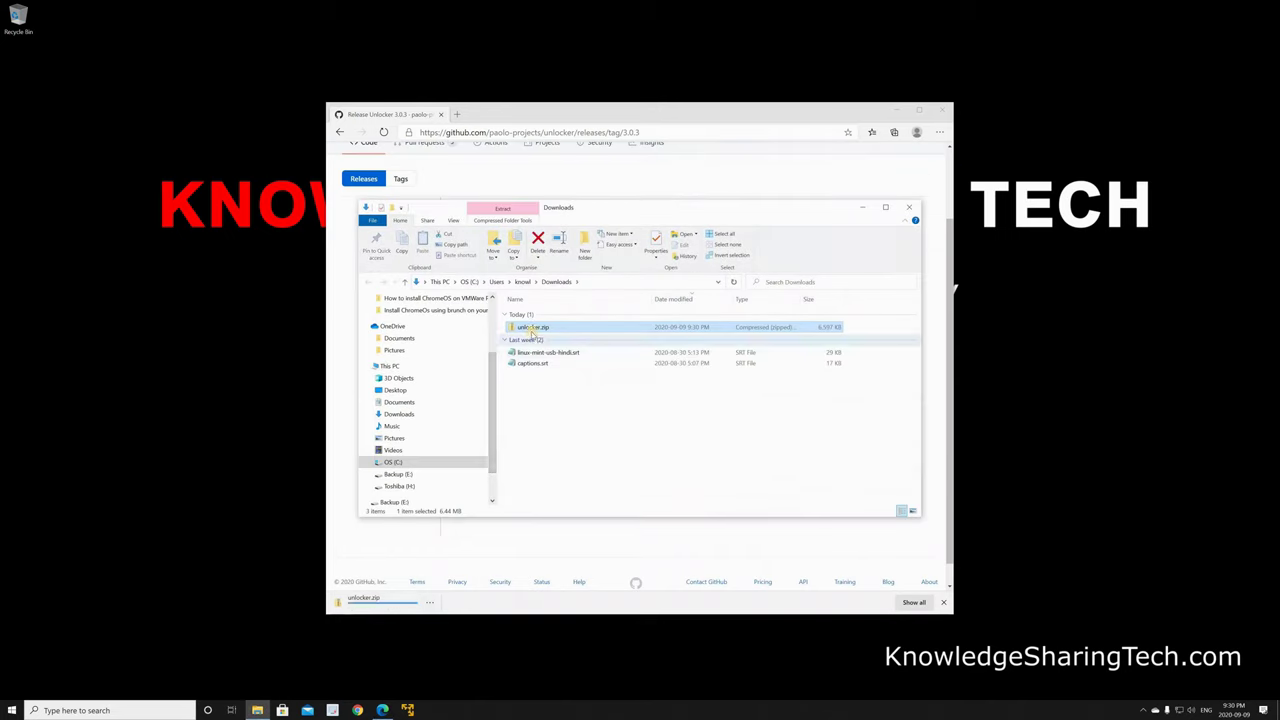
Extract unlocker.zip into Downloads\unlocker, showing its 18 files including win-install.cmd
{"action": "right_click", "coordinate": [533, 331]}
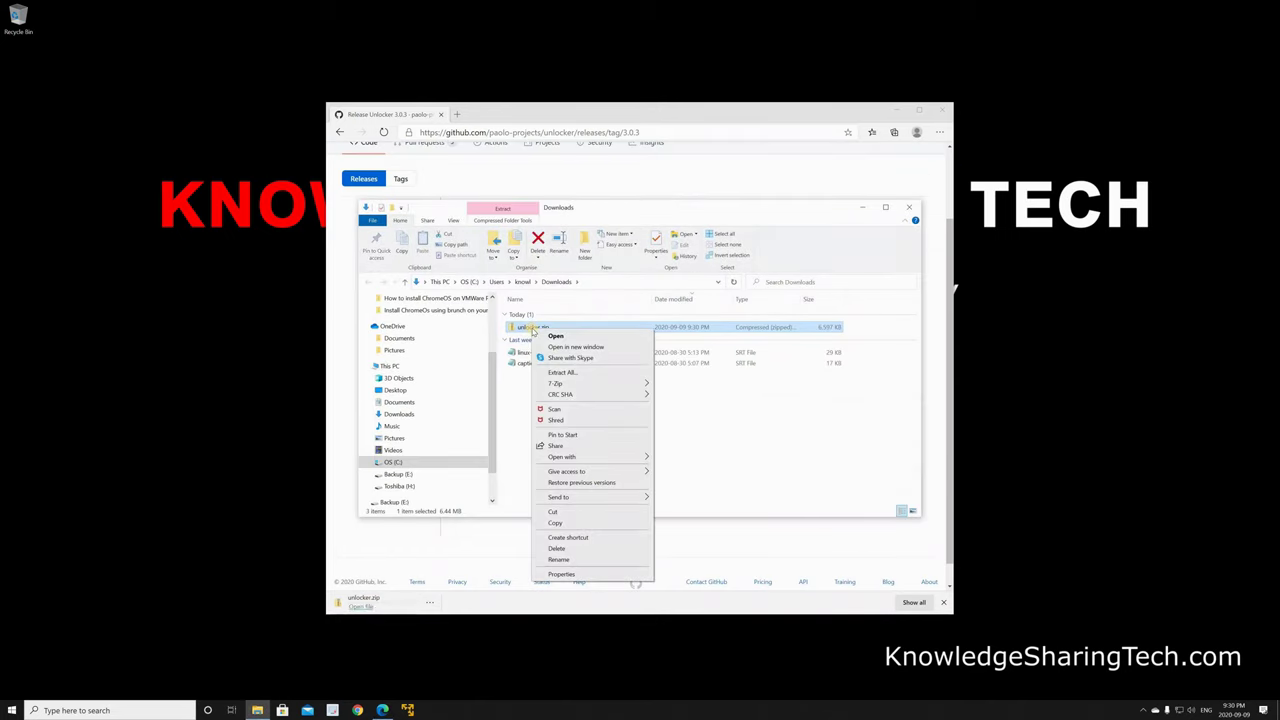
{"action": "left_click", "coordinate": [558, 373]}
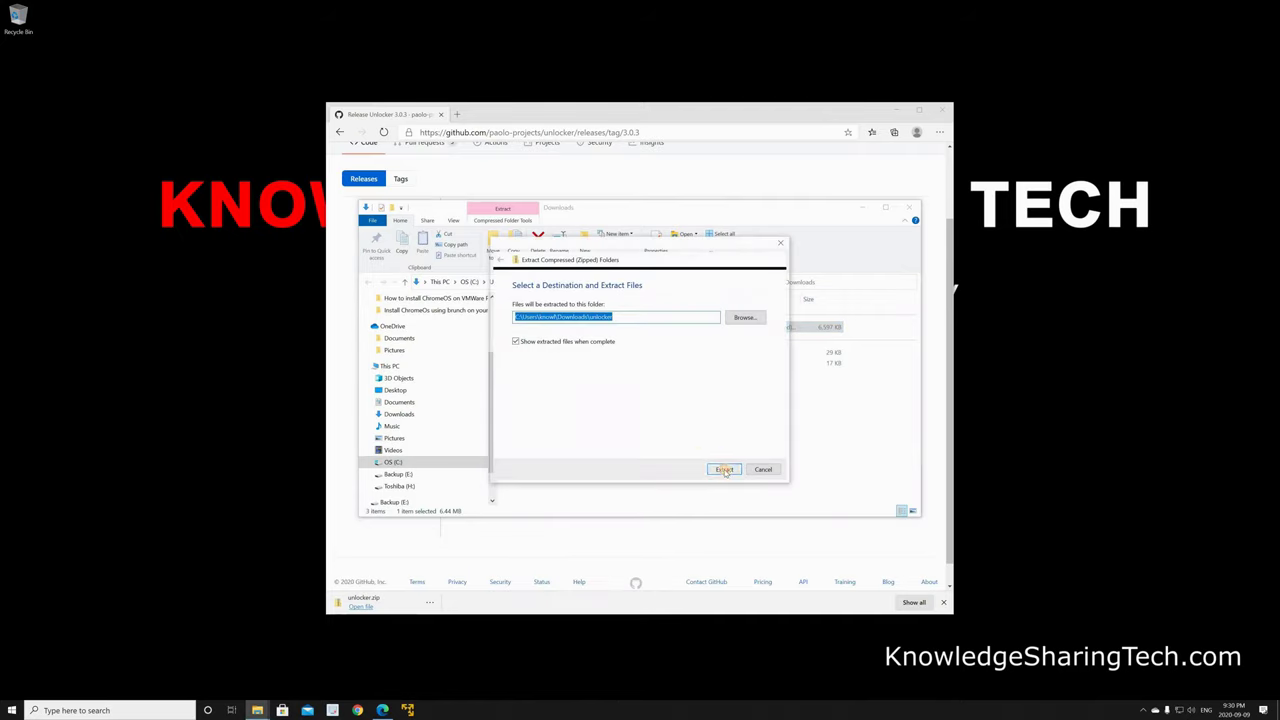
{"action": "left_click", "coordinate": [724, 470]}
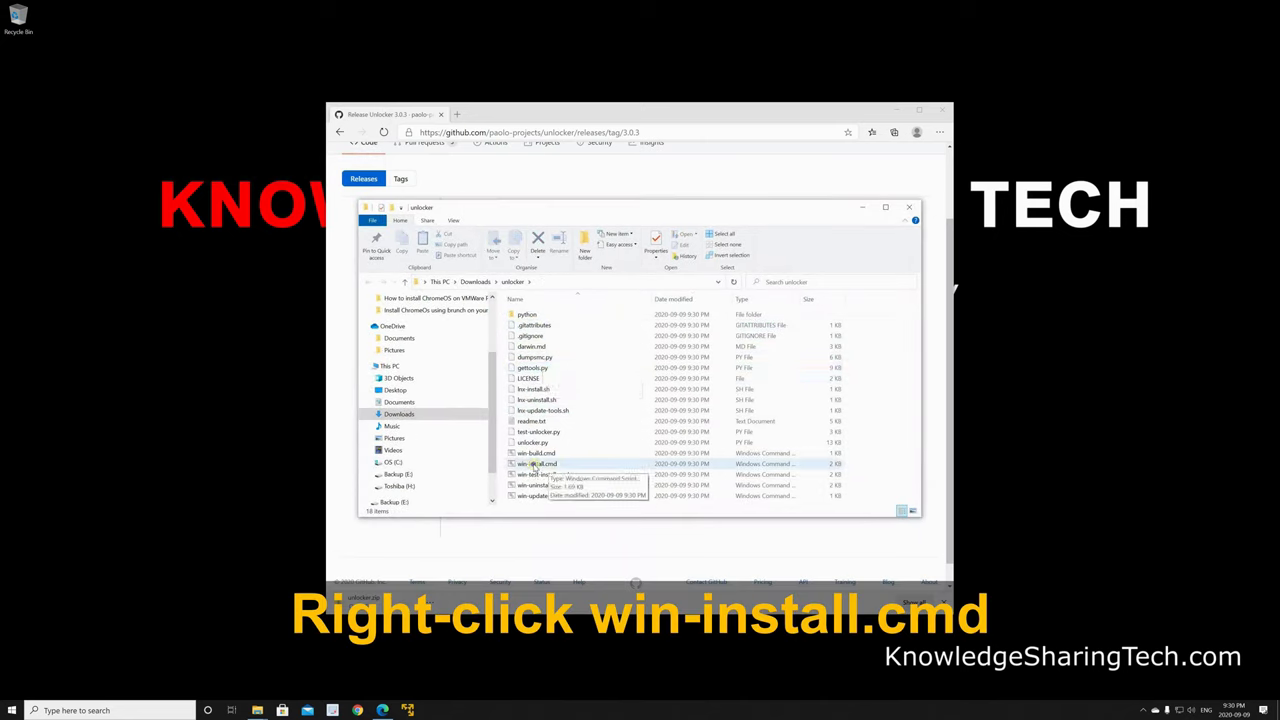
Run win-install.cmd as administrator past SmartScreen and UAC, then minimize Edge and Explorer
{"action": "right_click", "coordinate": [535, 466]}
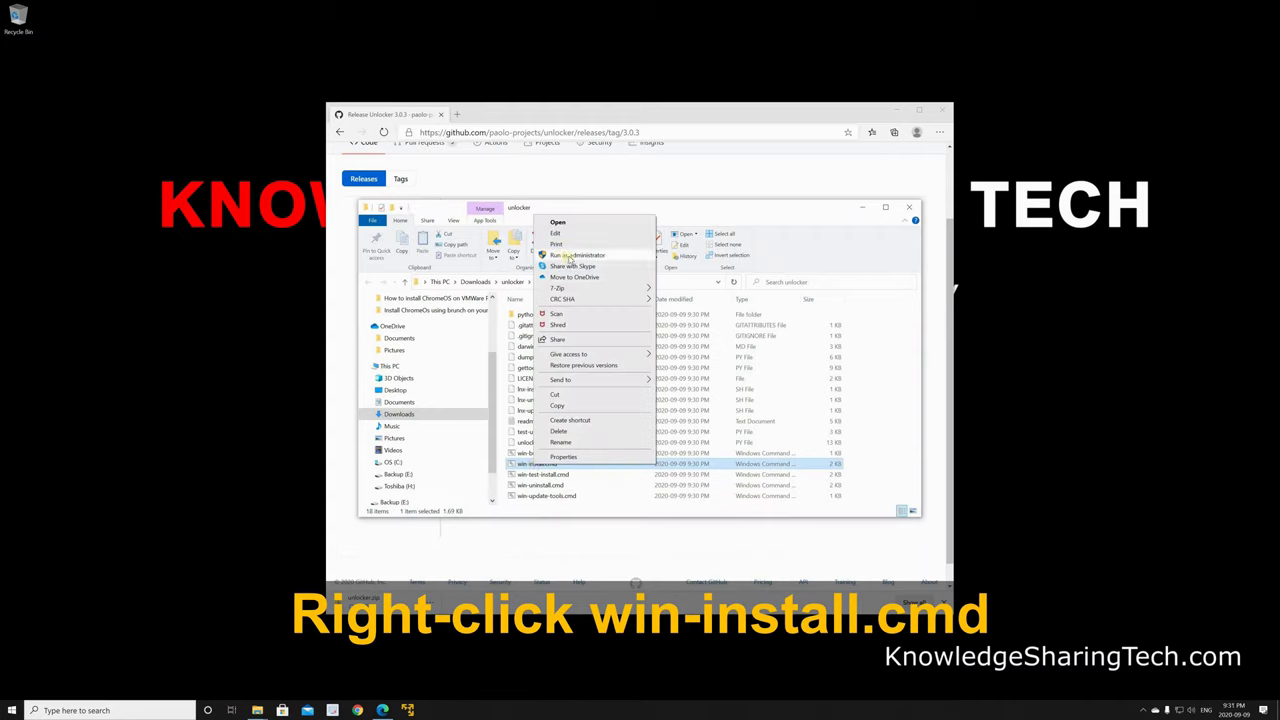
{"action": "left_click", "coordinate": [569, 256]}
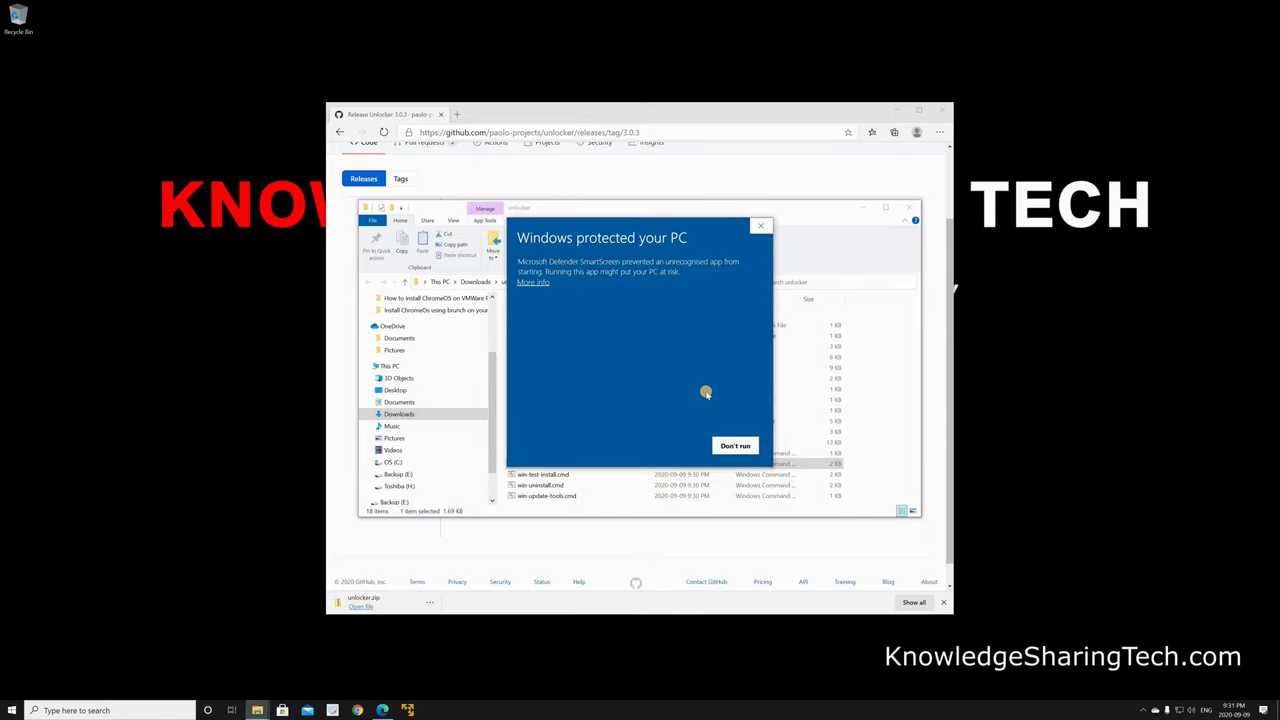
{"action": "left_click", "coordinate": [539, 283]}
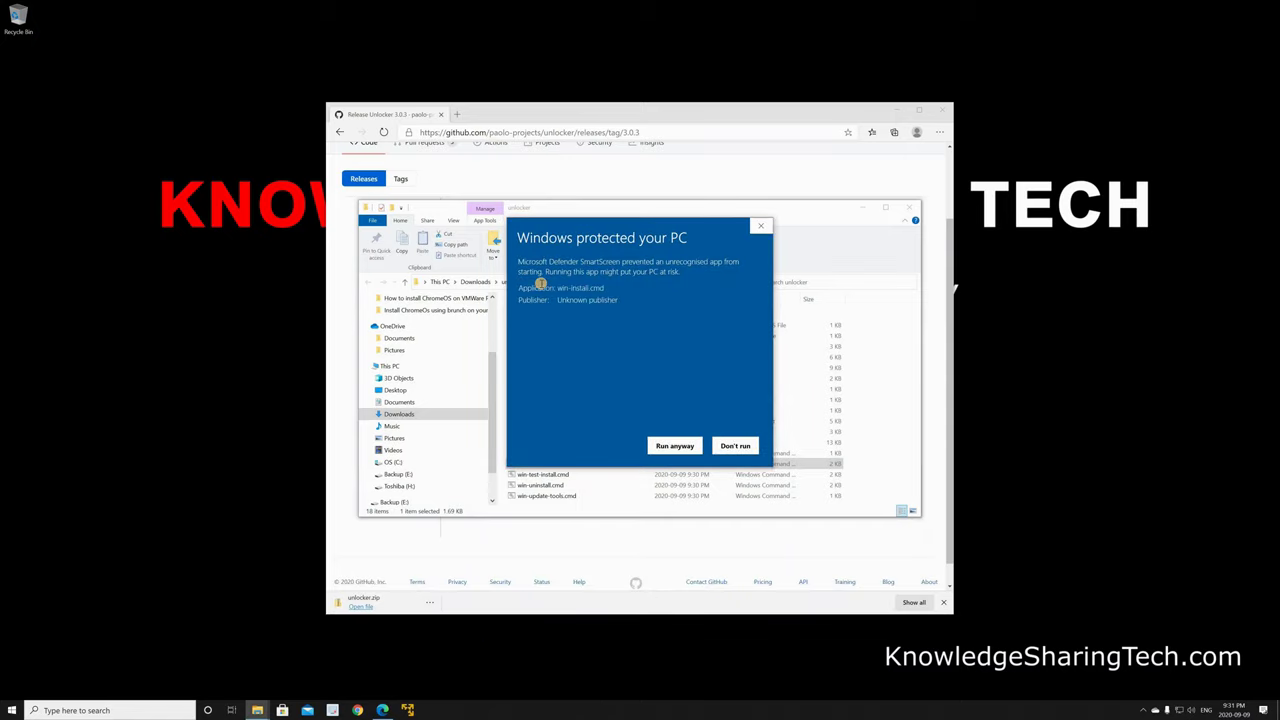
{"action": "left_click", "coordinate": [666, 446]}
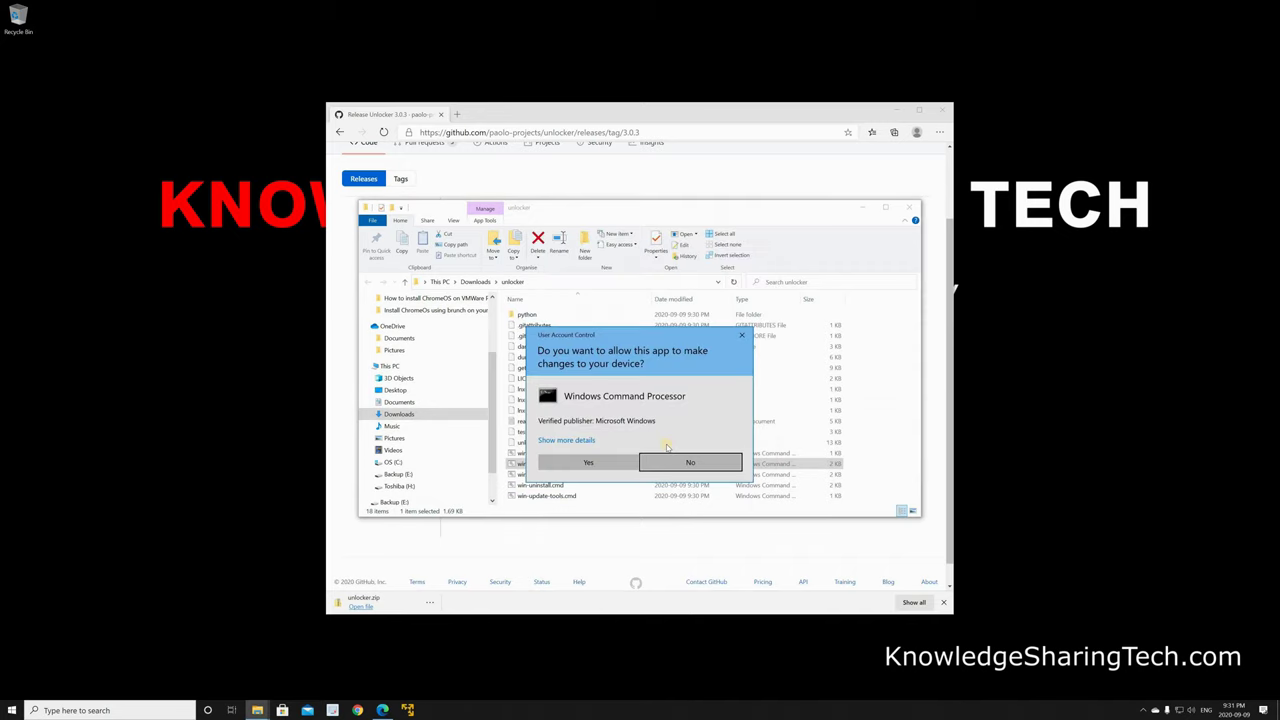
{"action": "left_click", "coordinate": [590, 463]}
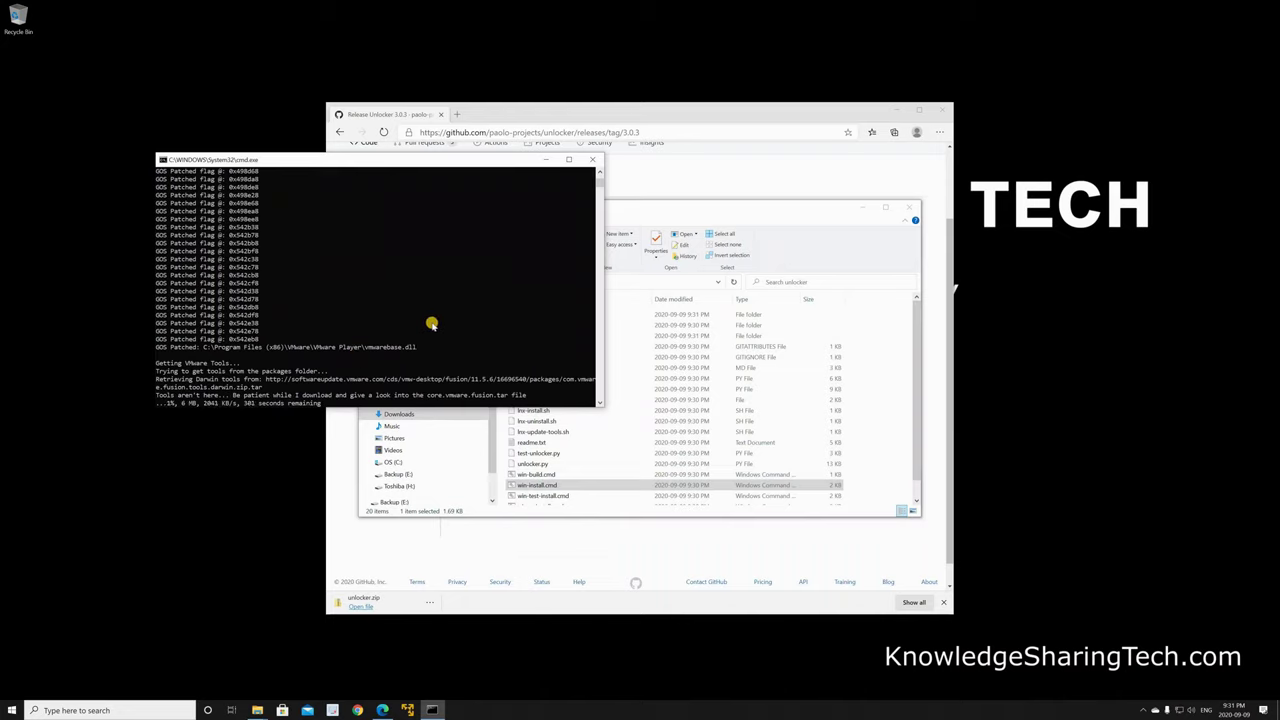
{"action": "left_click", "coordinate": [895, 112]}
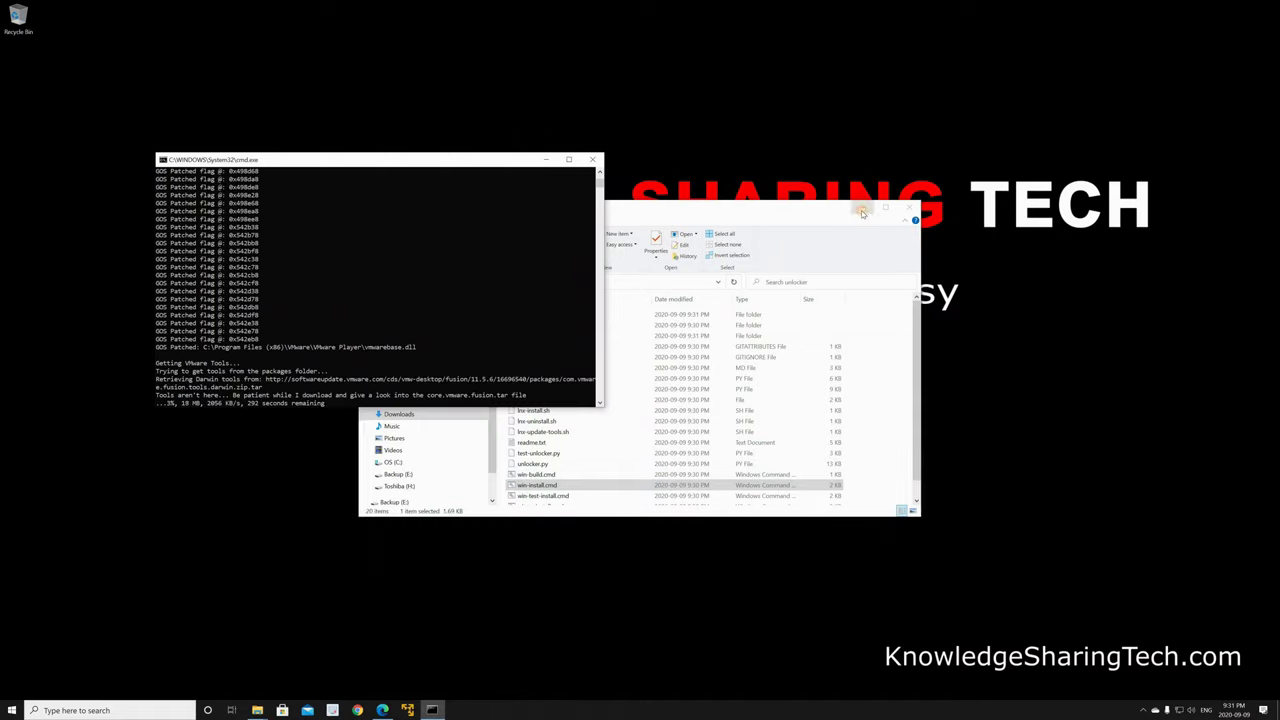
{"action": "left_click", "coordinate": [864, 210]}
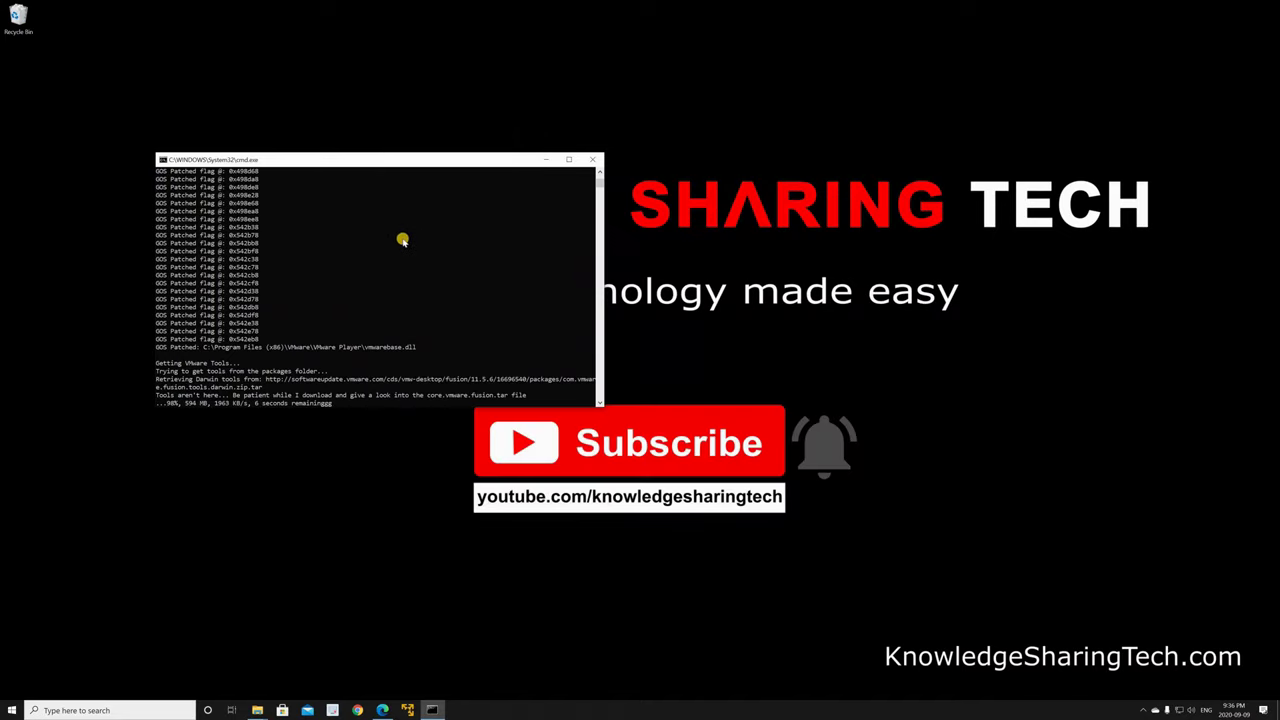
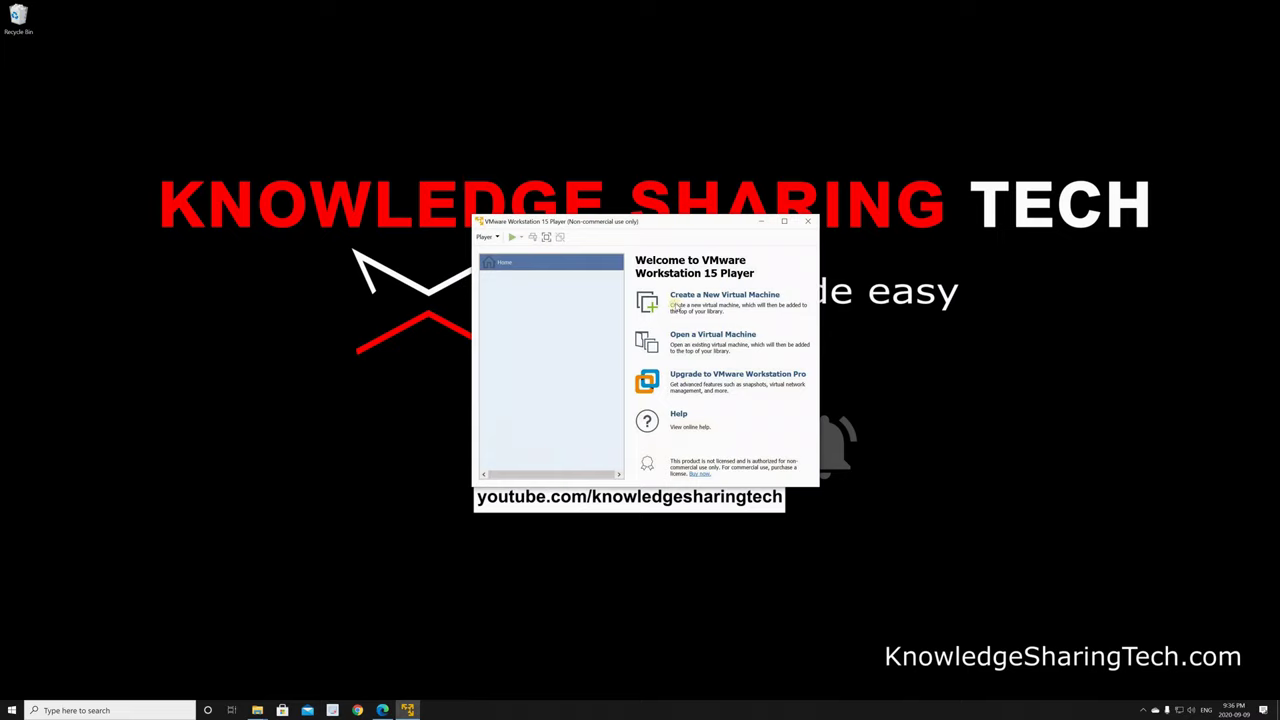
Start a new virtual machine that installs from the Catalina.iso image in Downloads
{"action": "left_click", "coordinate": [682, 296]}
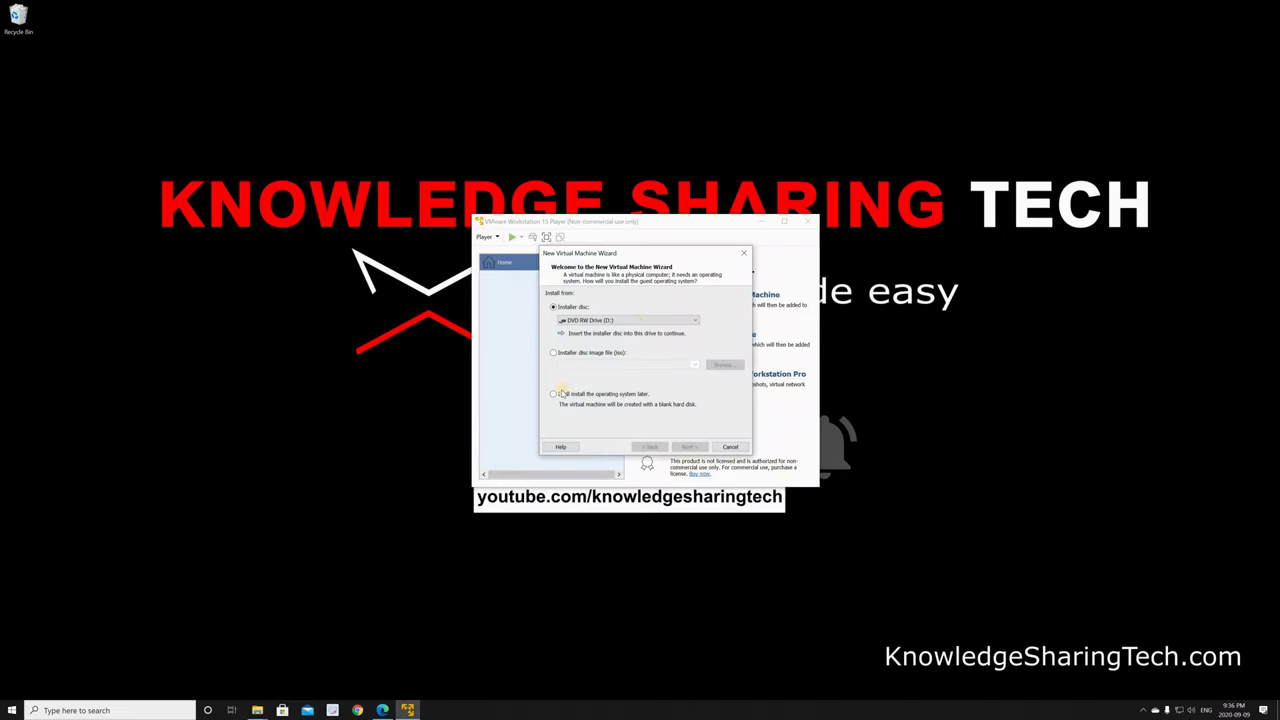
{"action": "left_click", "coordinate": [553, 354]}
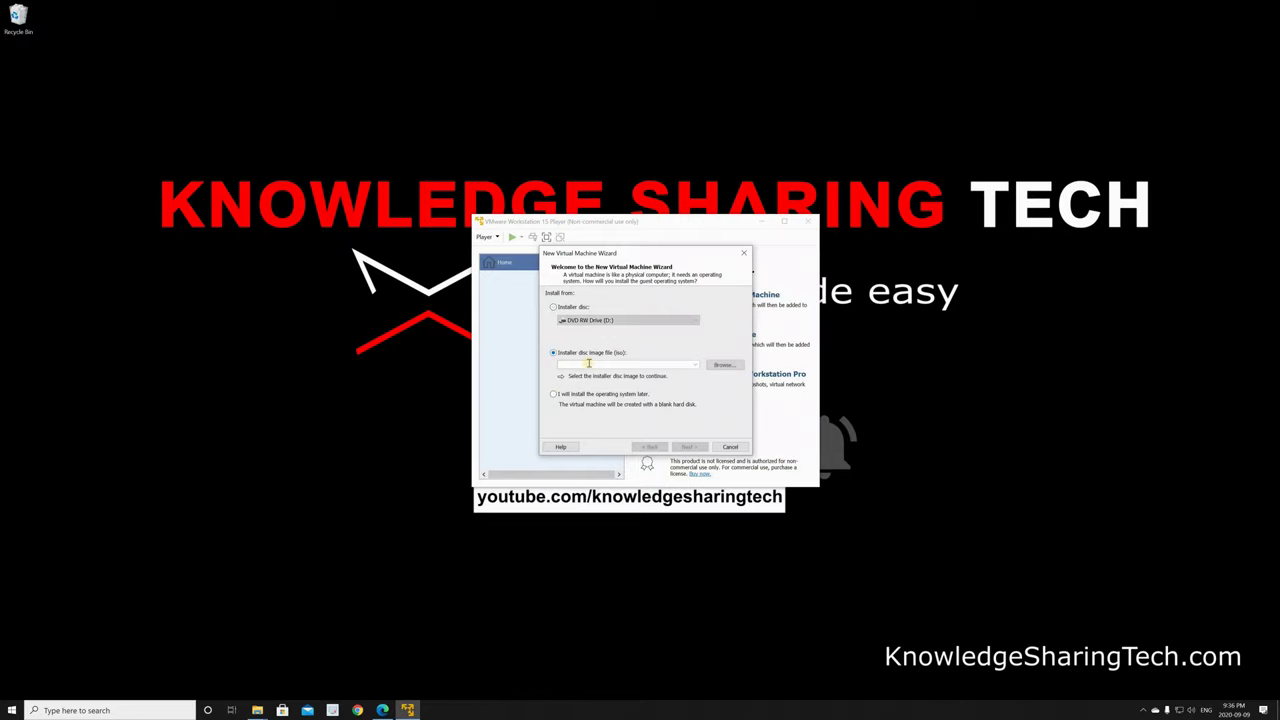
{"action": "left_click", "coordinate": [718, 366]}
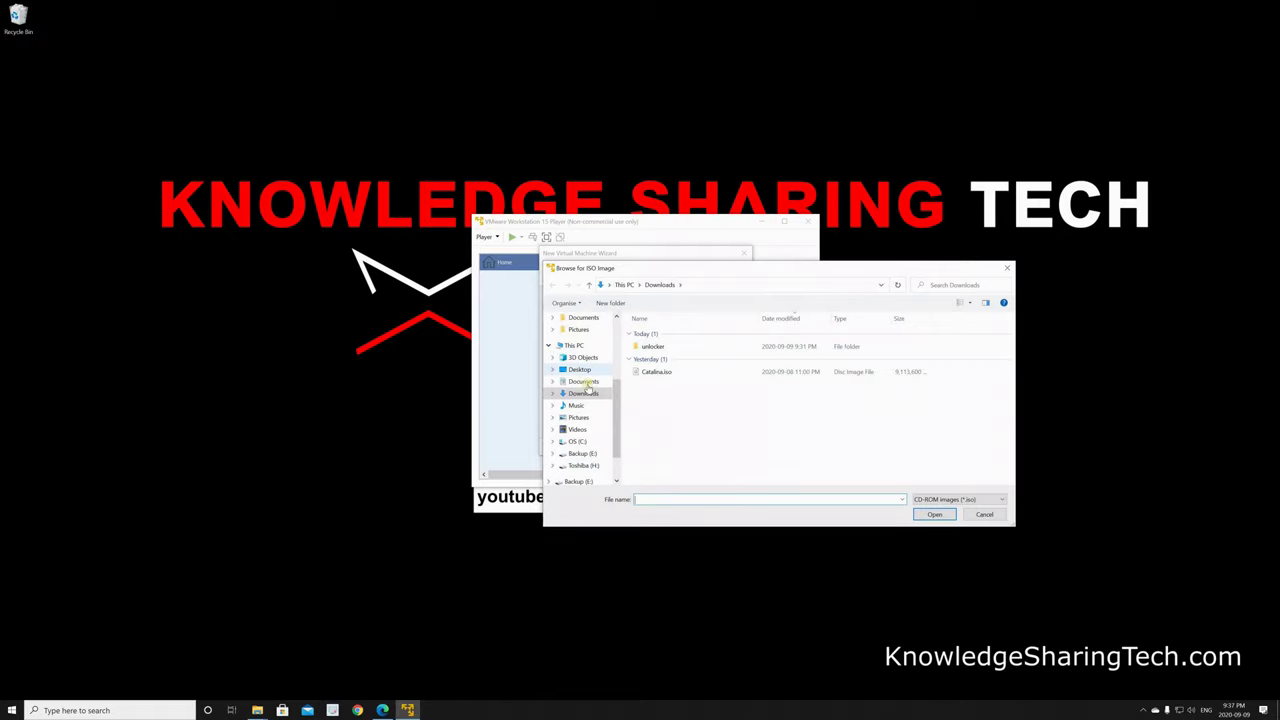
{"action": "left_click", "coordinate": [584, 393]}
{"action": "left_click", "coordinate": [647, 373]}
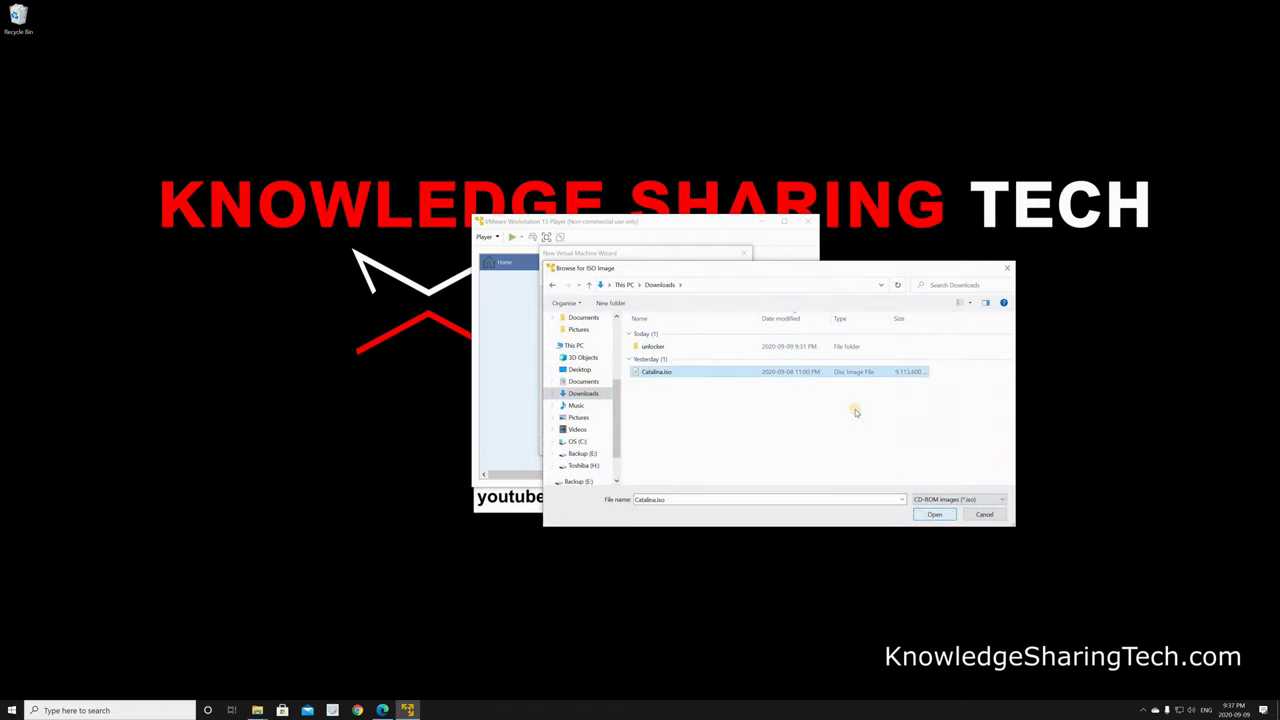
{"action": "key", "text": "Return"}
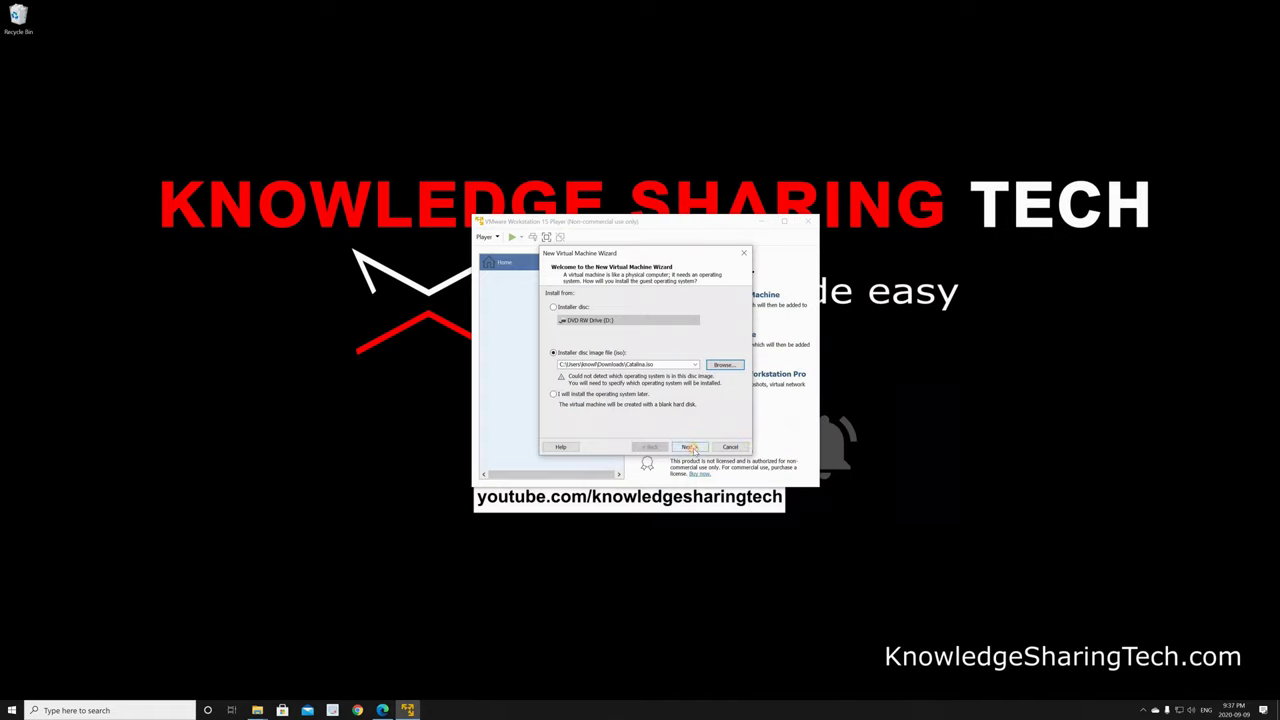
Set the guest operating system to Apple Mac OS X, version macOS 10.15
{"action": "left_click", "coordinate": [690, 447]}
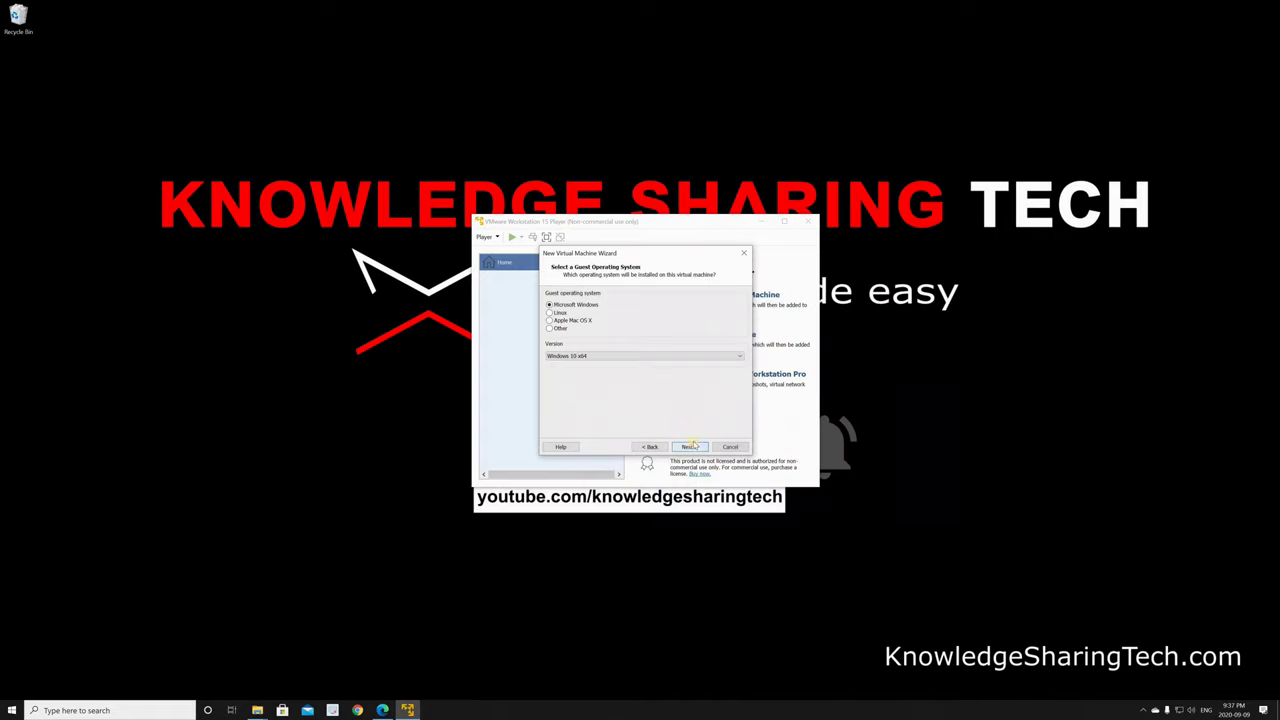
{"action": "left_click", "coordinate": [549, 320]}
{"action": "left_click", "coordinate": [590, 357]}
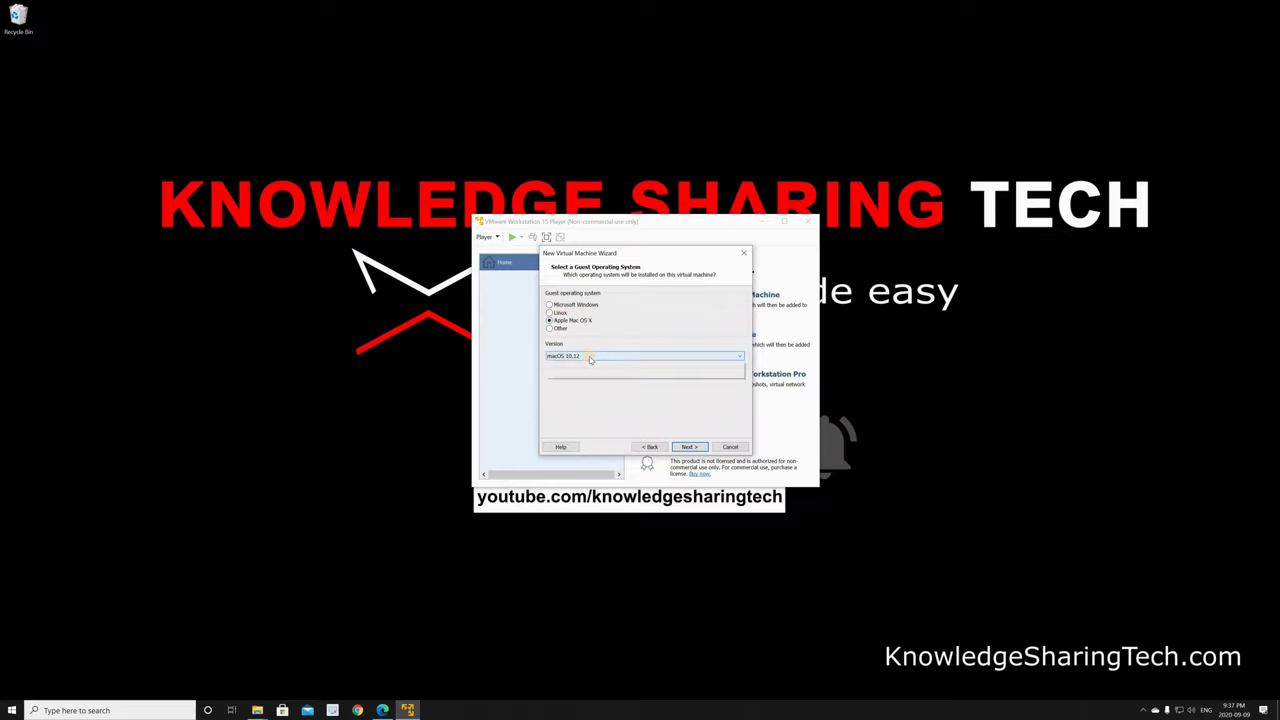
{"action": "left_click", "coordinate": [572, 369]}
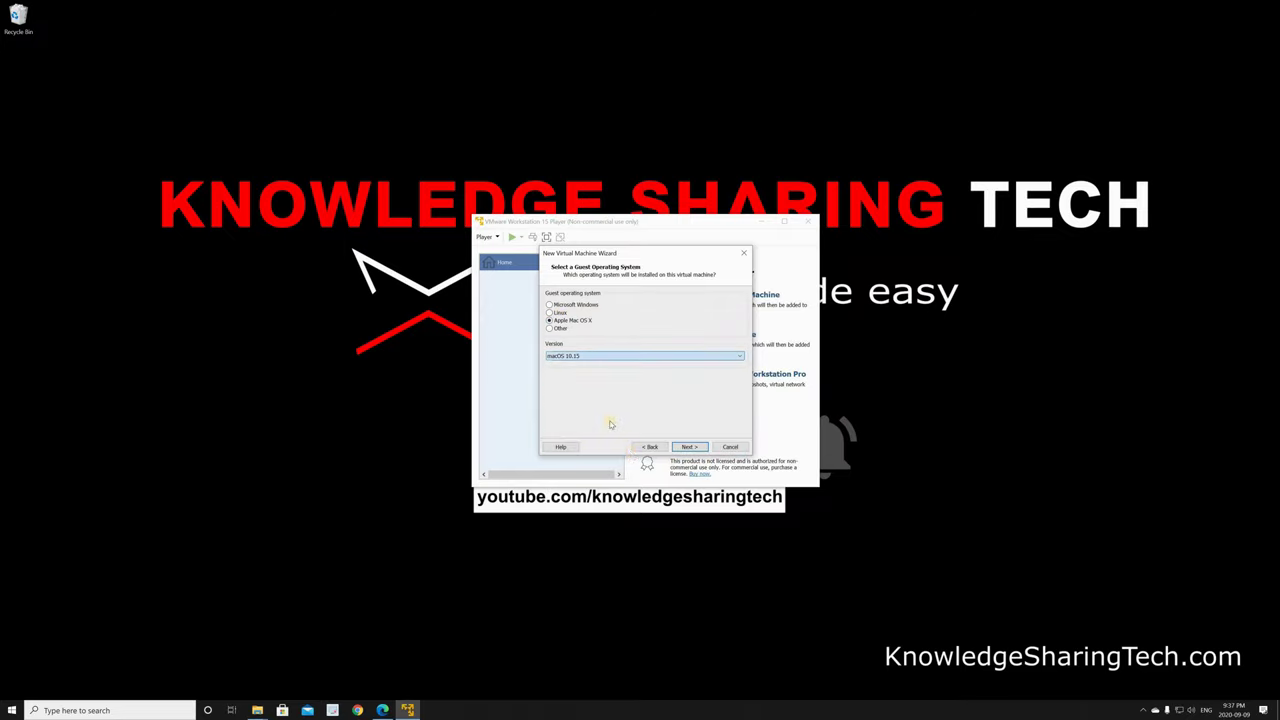
Keep the default machine name and accept a 100 GB virtual disk
{"action": "left_click", "coordinate": [687, 448]}
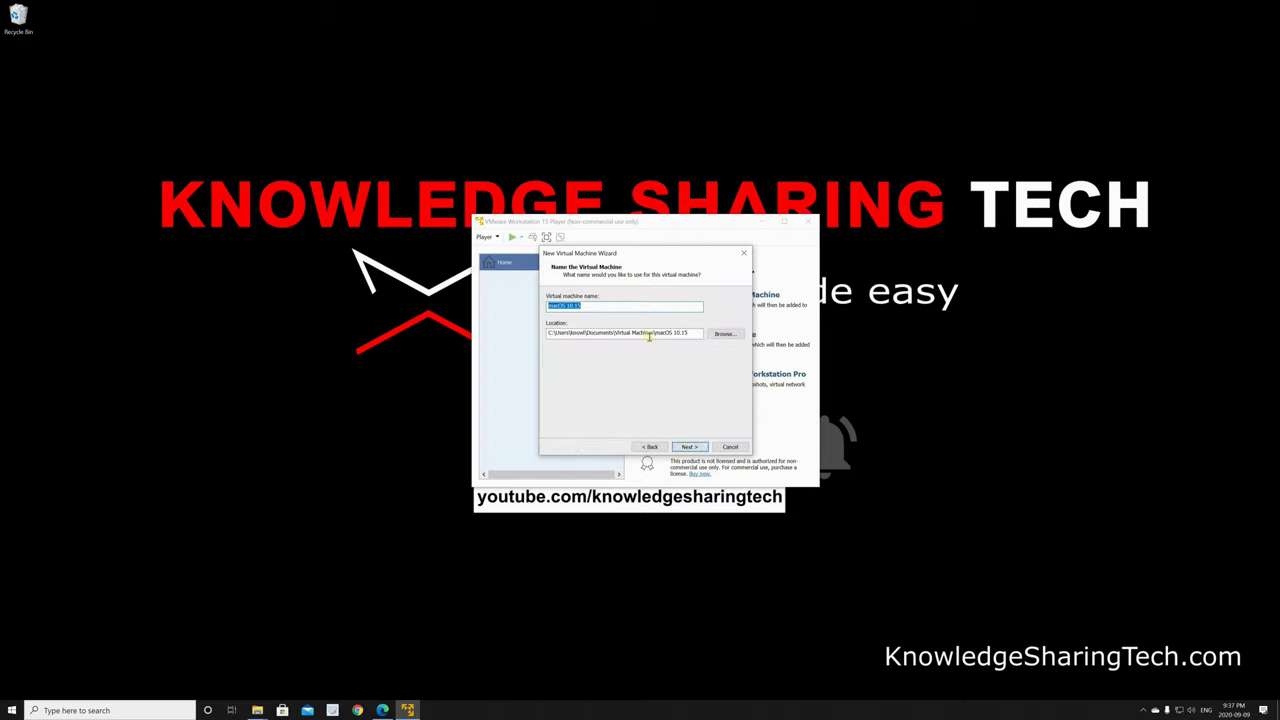
{"action": "left_click", "coordinate": [684, 447]}
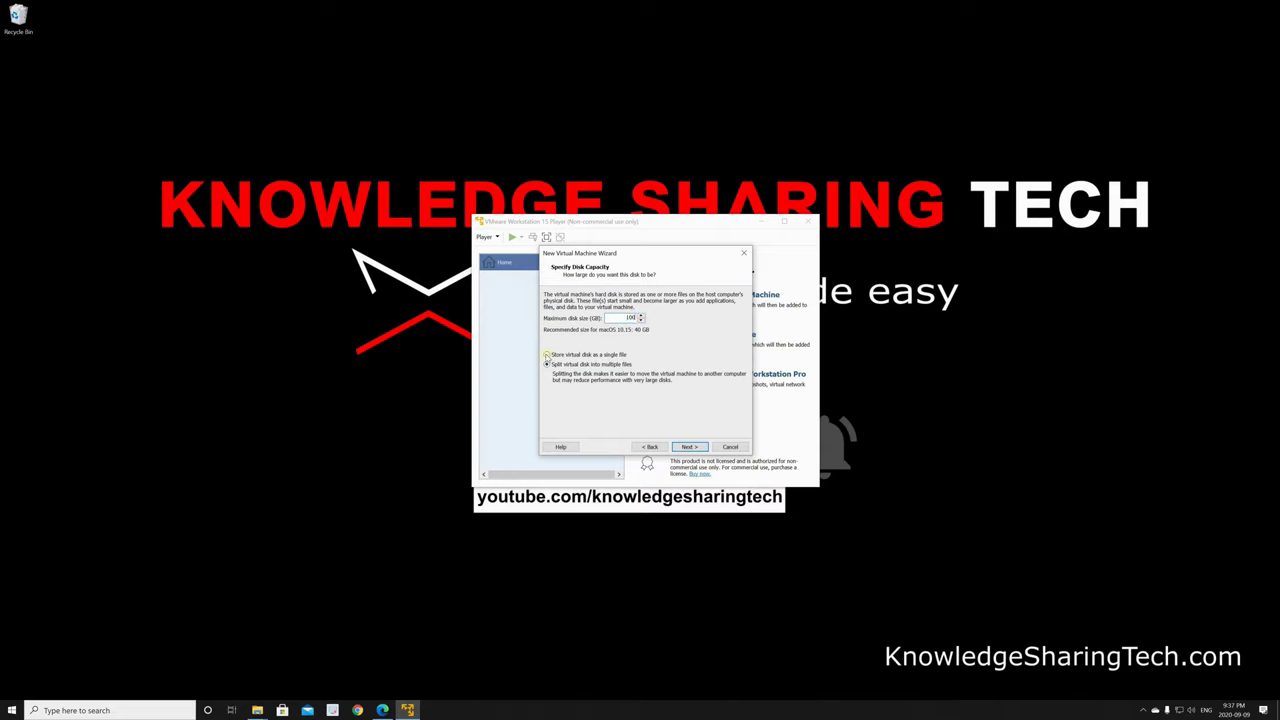
{"action": "left_click", "coordinate": [689, 447]}
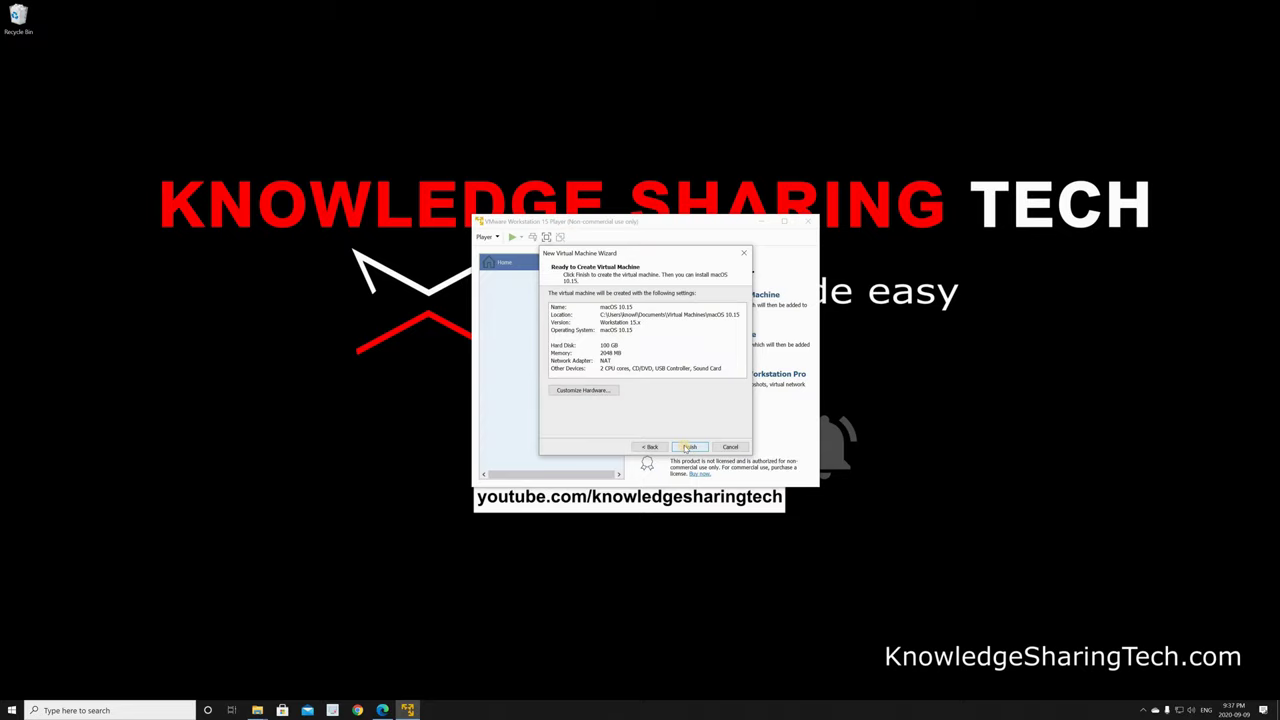
{"action": "left_click", "coordinate": [592, 392]}
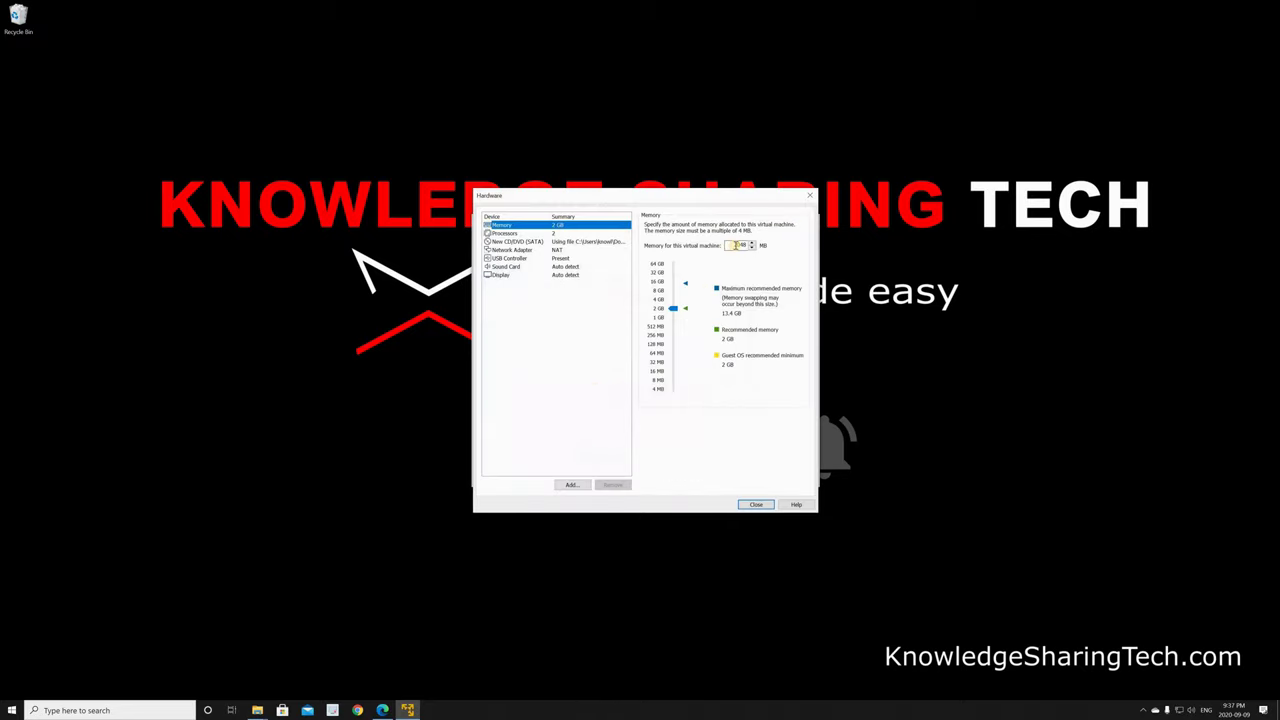
Give the VM 8 GB of memory and 4 processor cores, then finish creating it
{"action": "left_click_drag", "start_coordinate": [674, 310], "coordinate": [678, 297]}
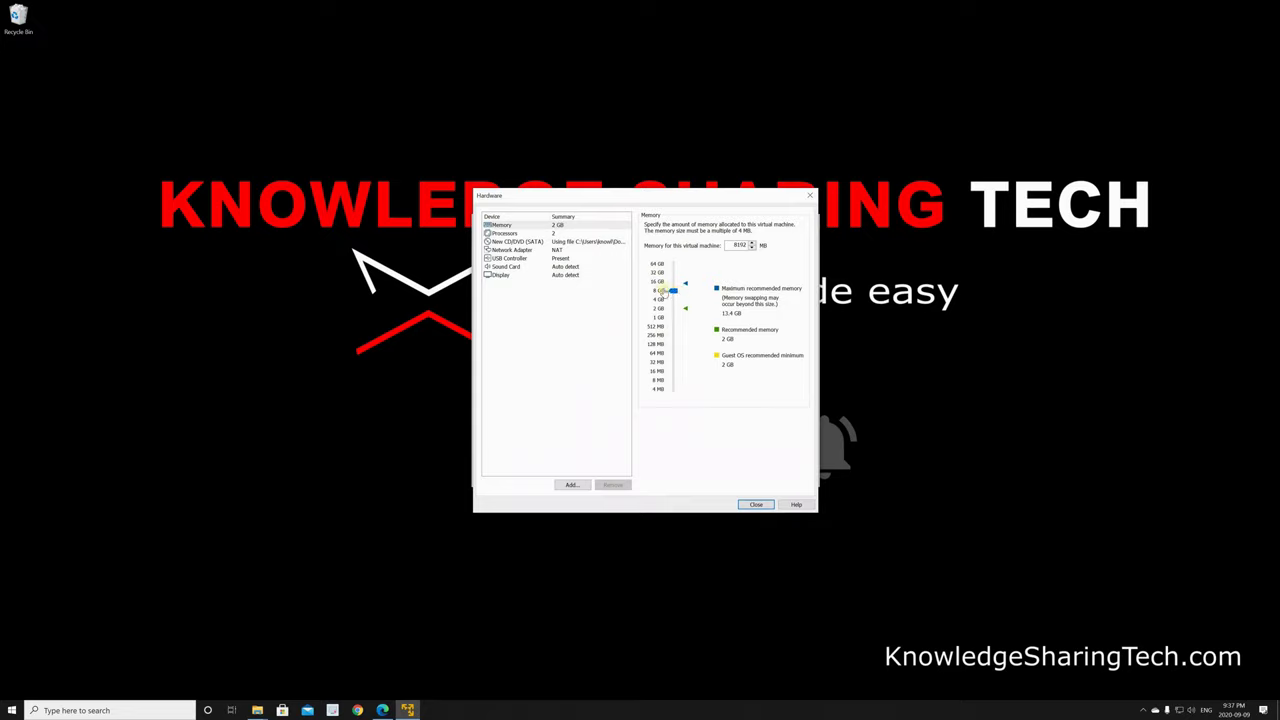
{"action": "left_click", "coordinate": [503, 232]}
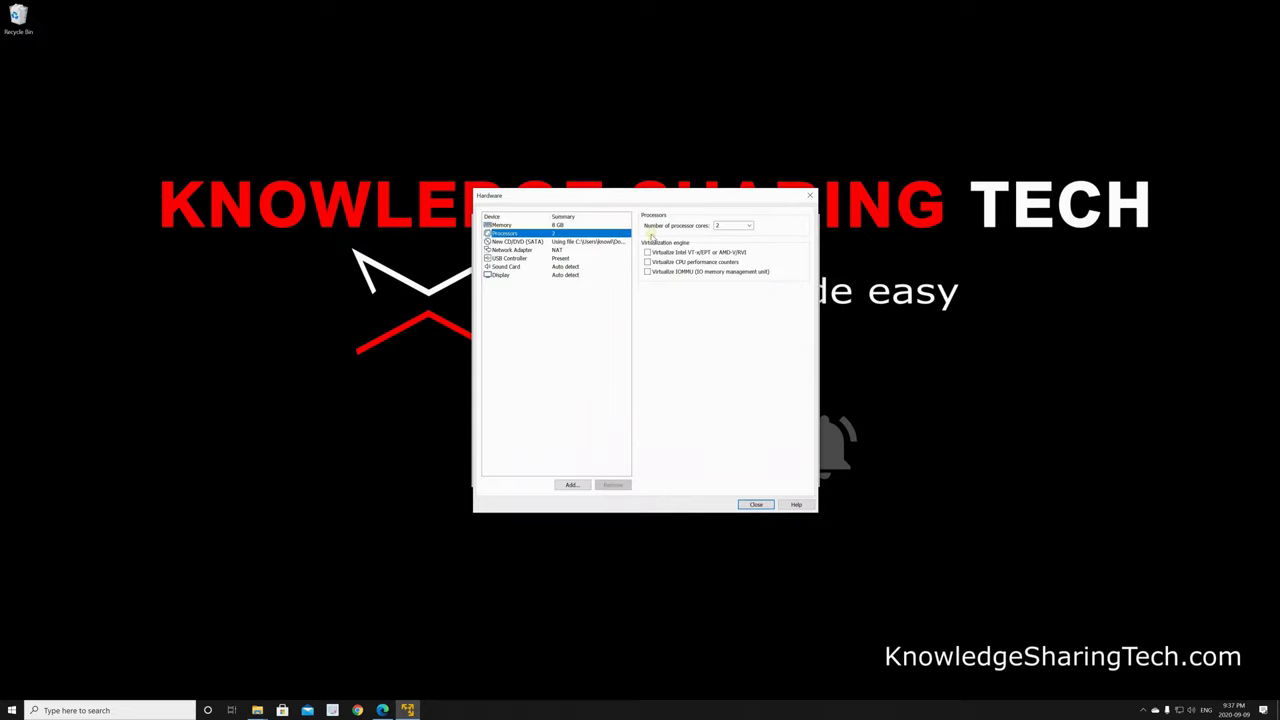
{"action": "left_click", "coordinate": [750, 226]}
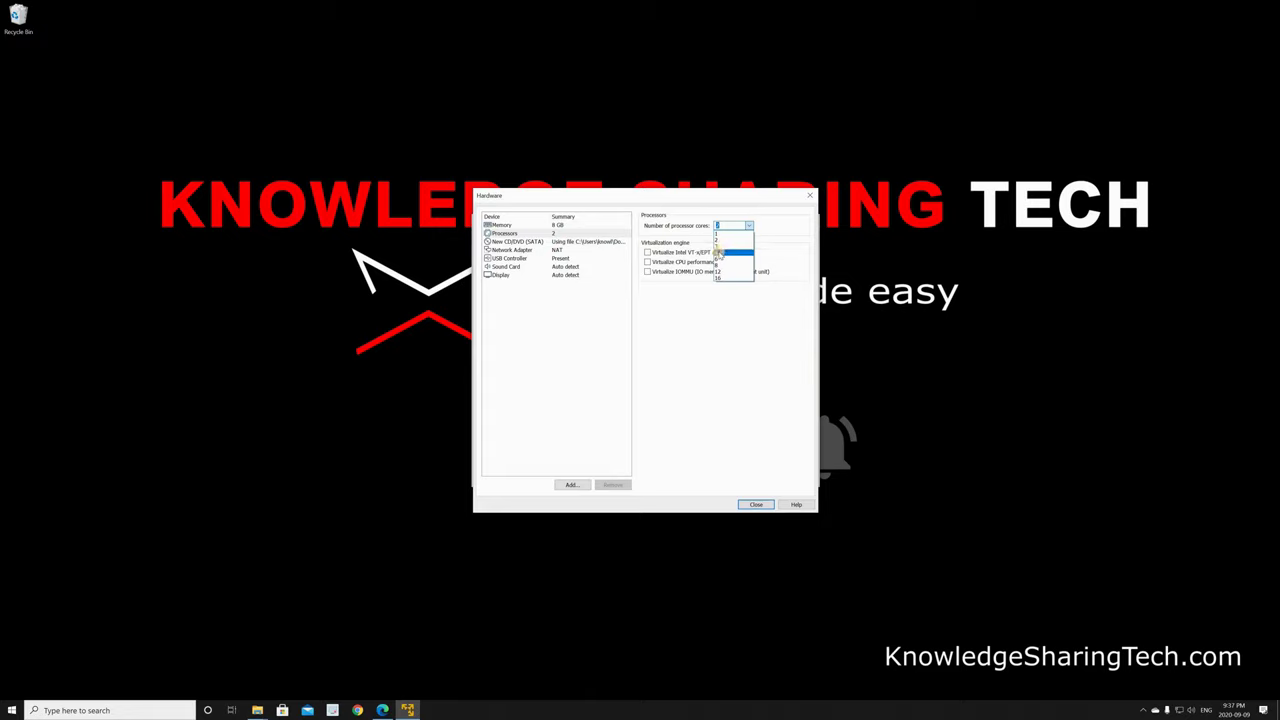
{"action": "left_click", "coordinate": [719, 253]}
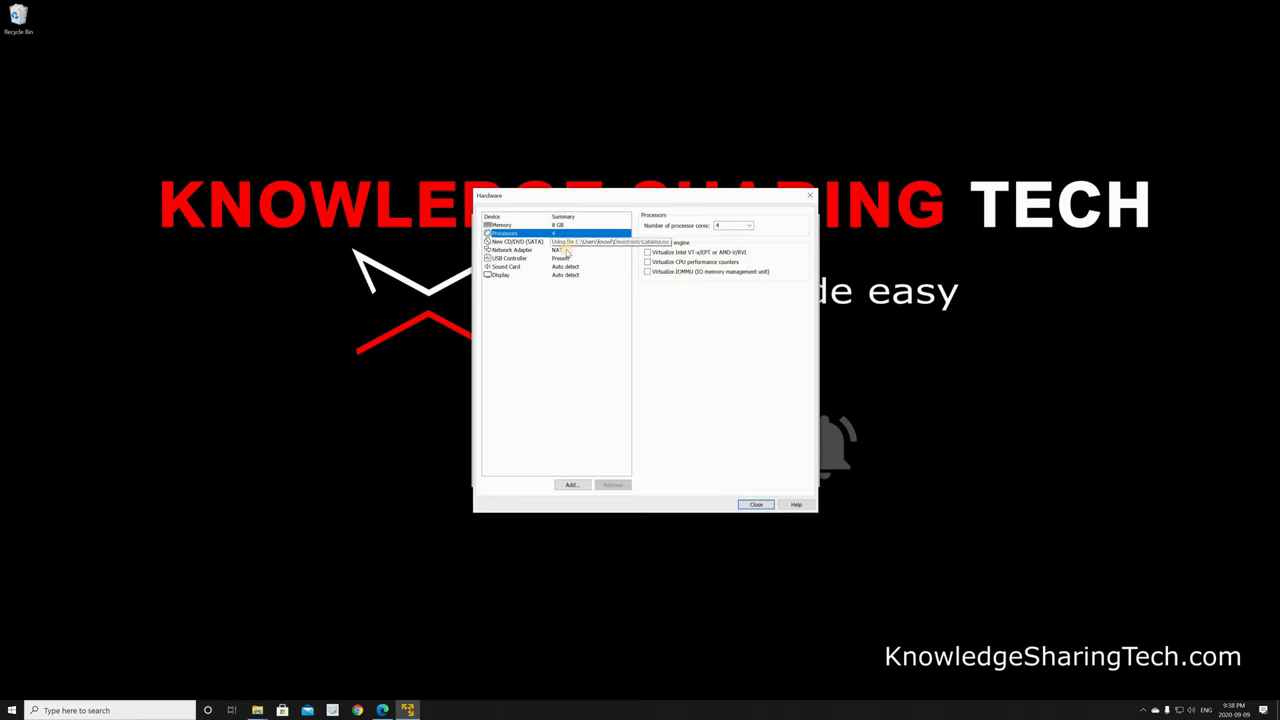
{"action": "left_click", "coordinate": [750, 505]}
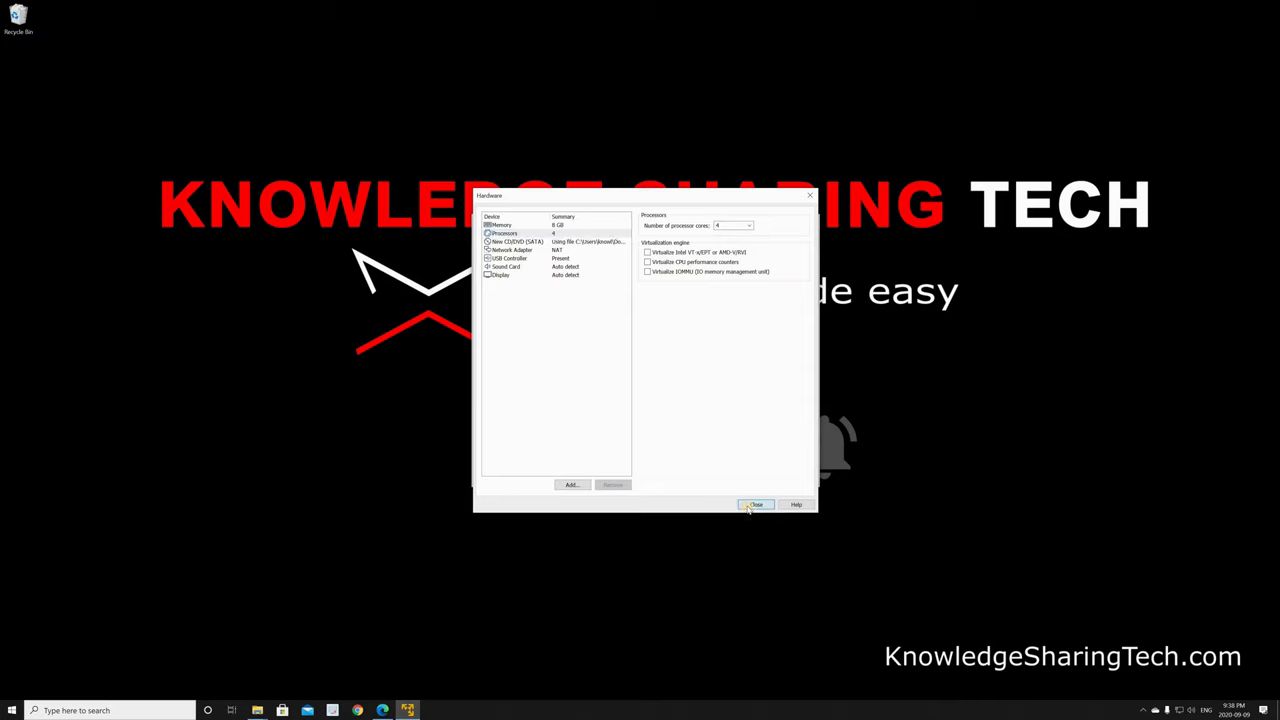
{"action": "left_click", "coordinate": [689, 447]}
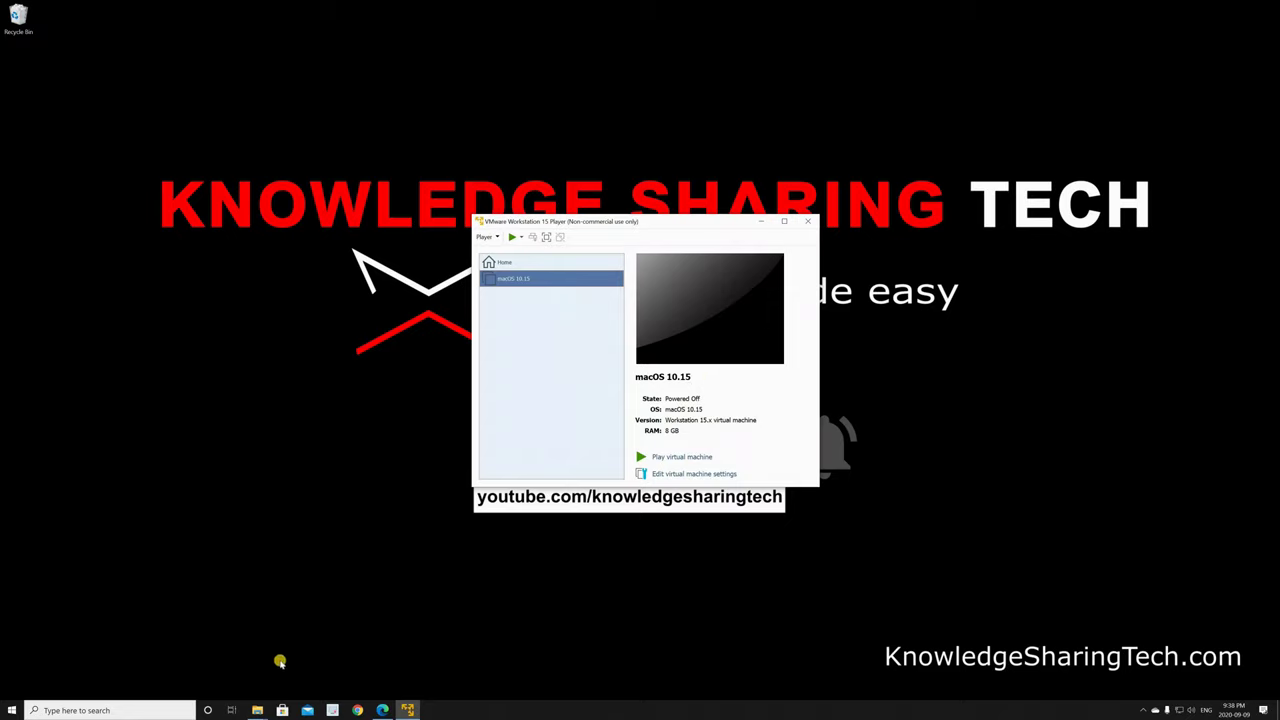
In File Explorer, browse to Documents > Virtual Machines > macOS 10.15
{"action": "mouse_move", "coordinate": [258, 710]}
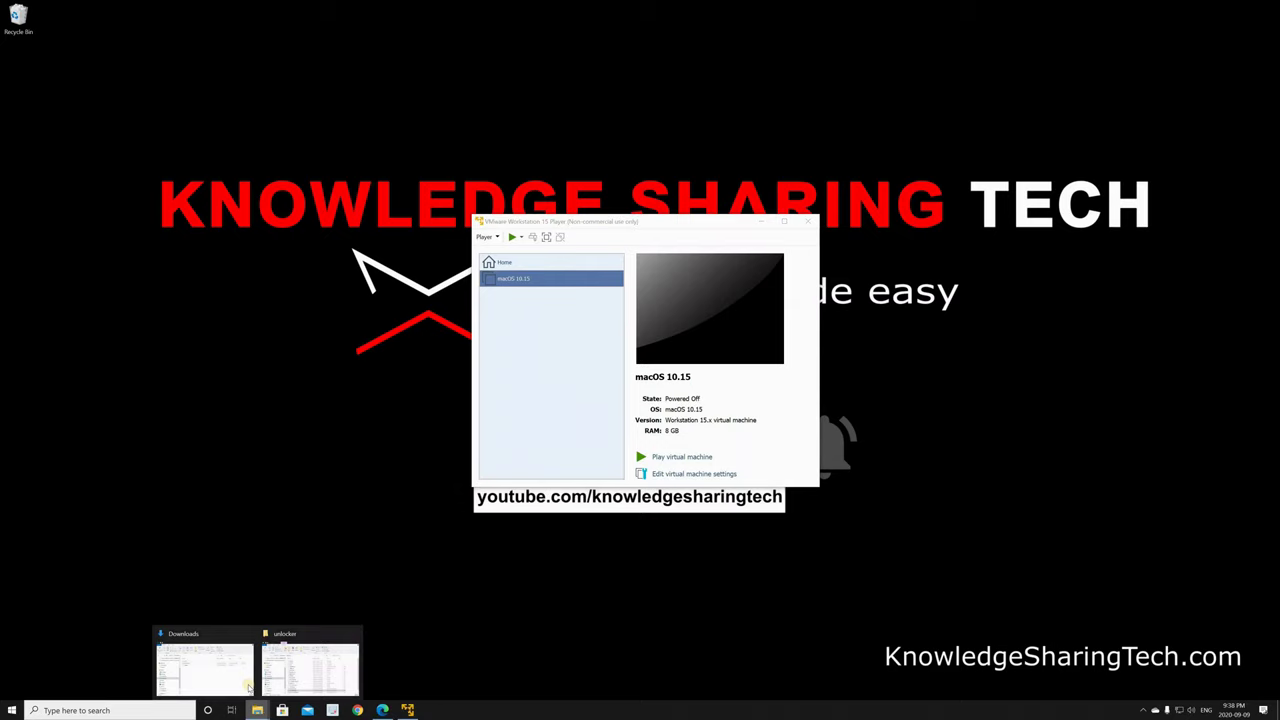
{"action": "left_click", "coordinate": [323, 491]}
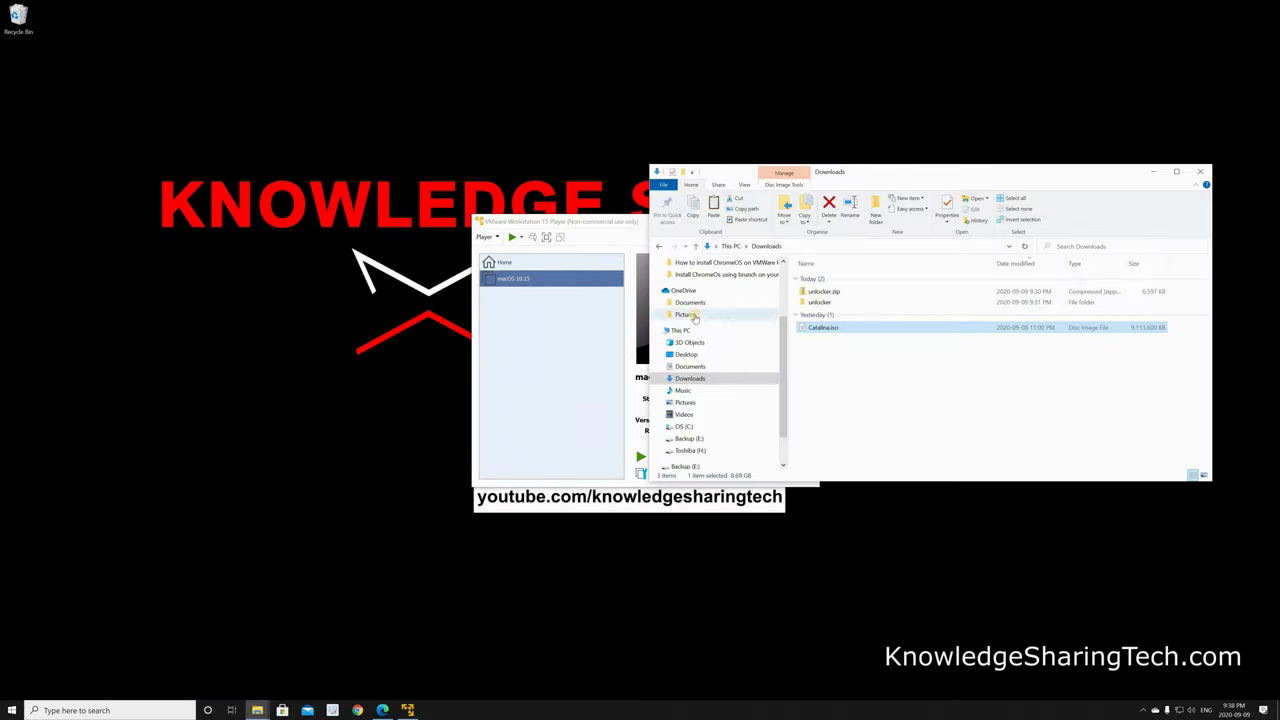
{"action": "left_click", "coordinate": [690, 306]}
{"action": "left_click", "coordinate": [694, 306]}
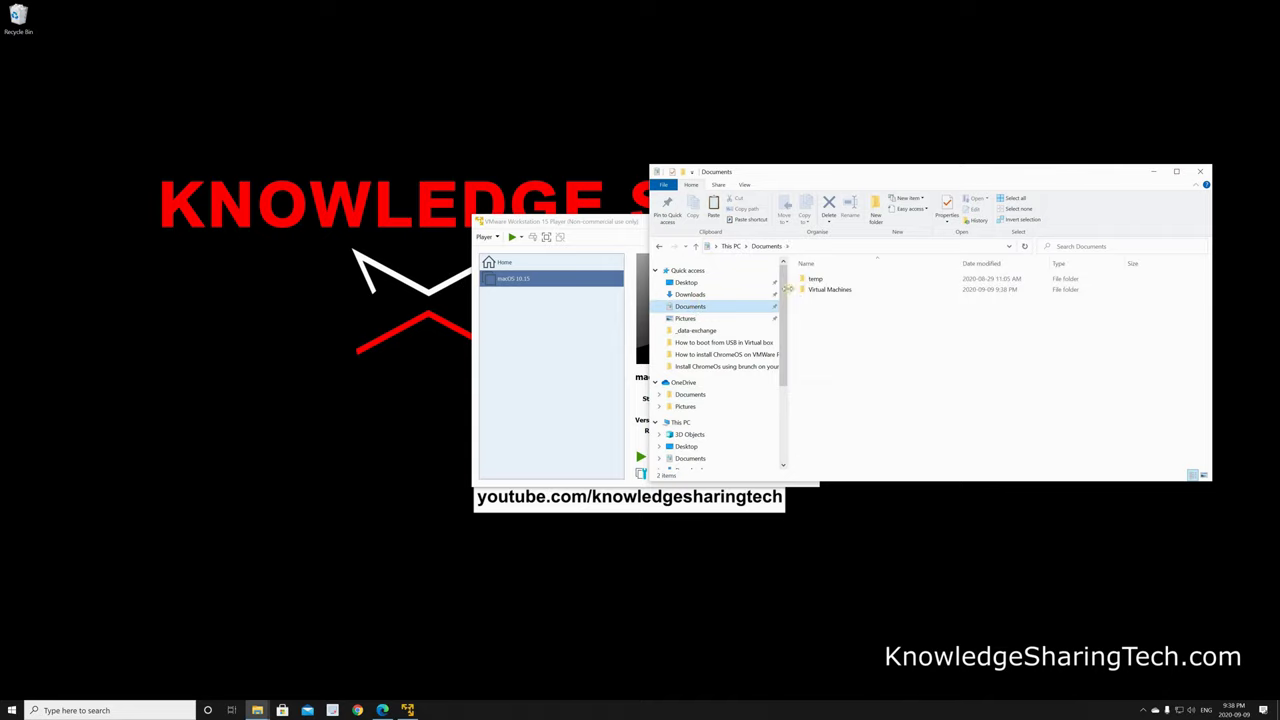
{"action": "double_click", "coordinate": [807, 290]}
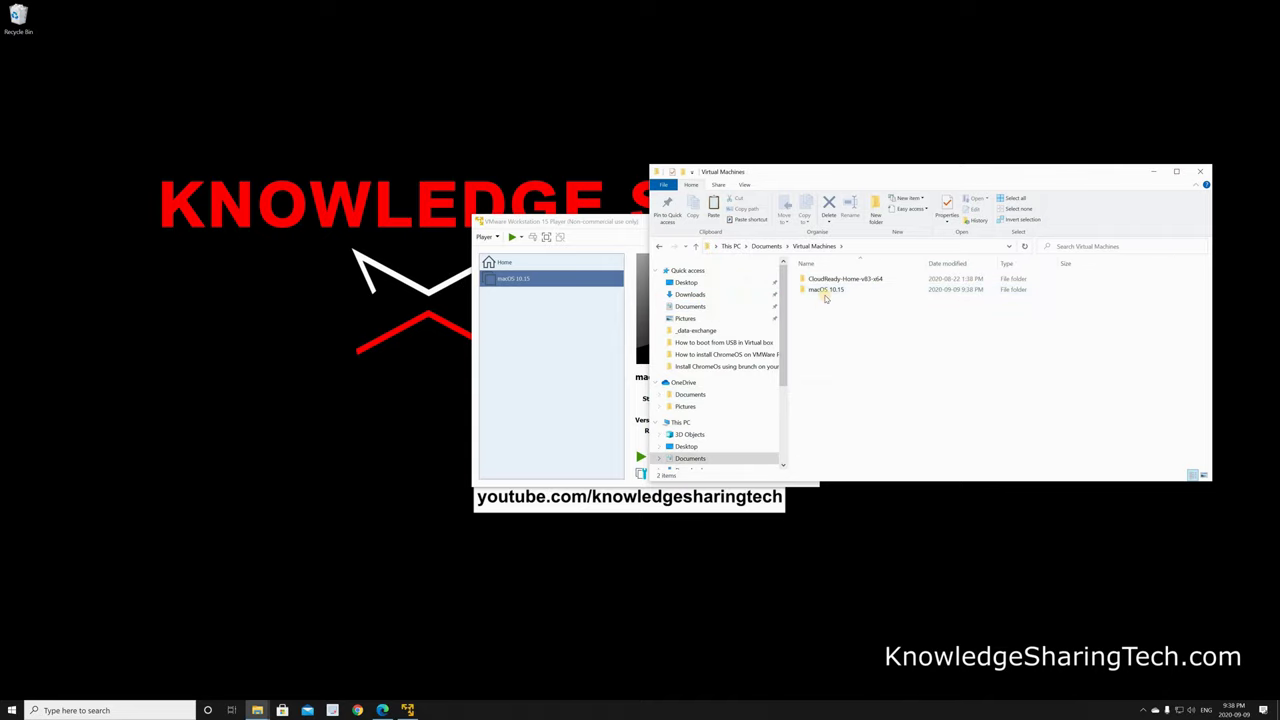
{"action": "double_click", "coordinate": [818, 289]}
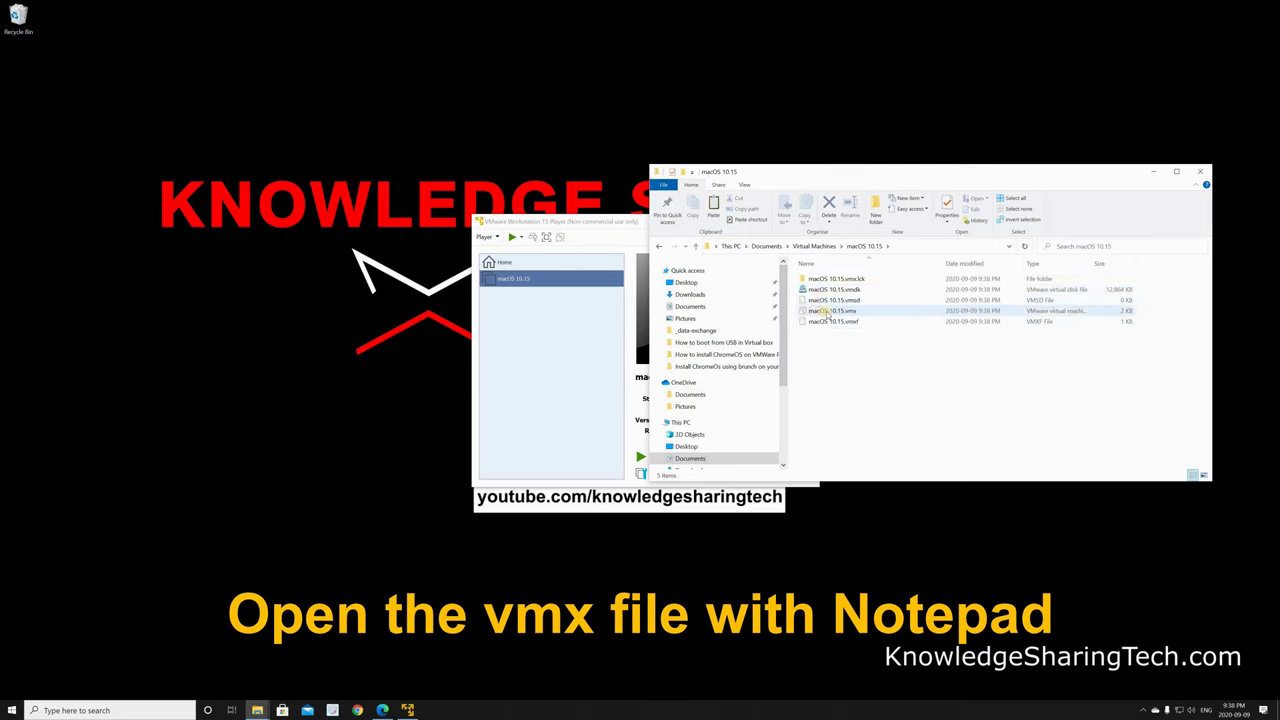
Open the macOS 10.15.vmx file with Notepad
{"action": "left_click", "coordinate": [826, 313]}
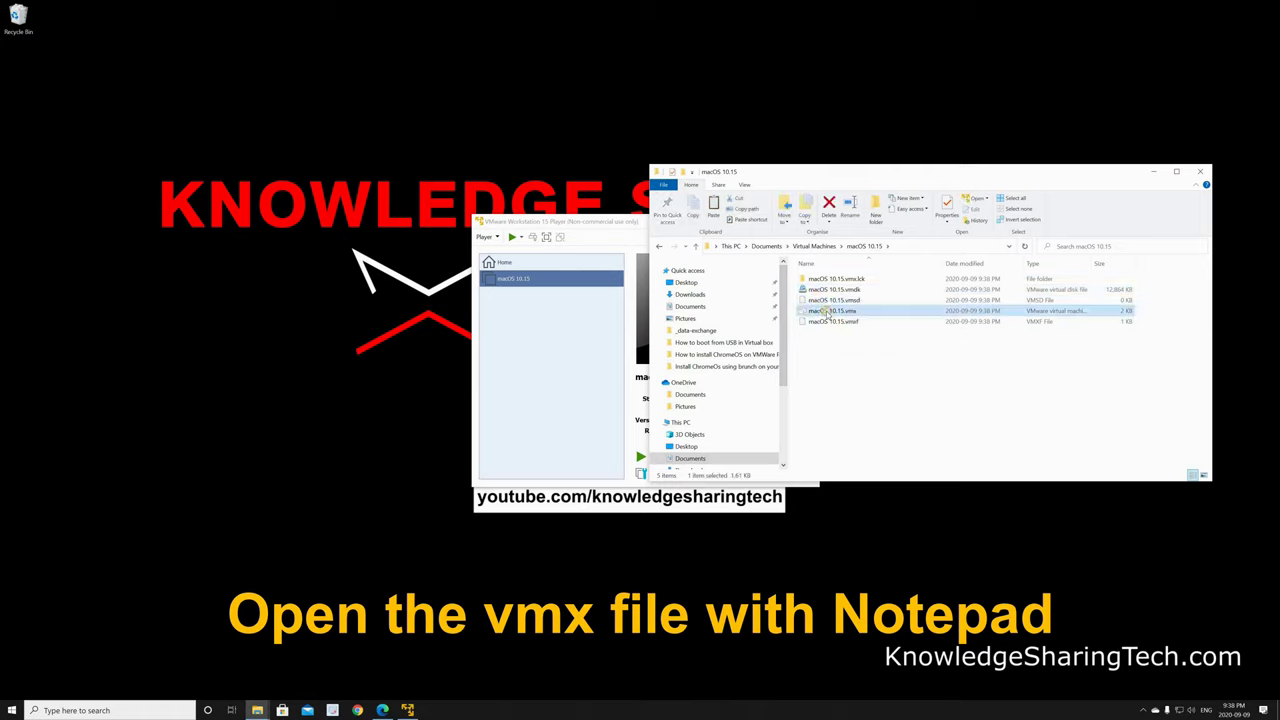
{"action": "right_click", "coordinate": [826, 313]}
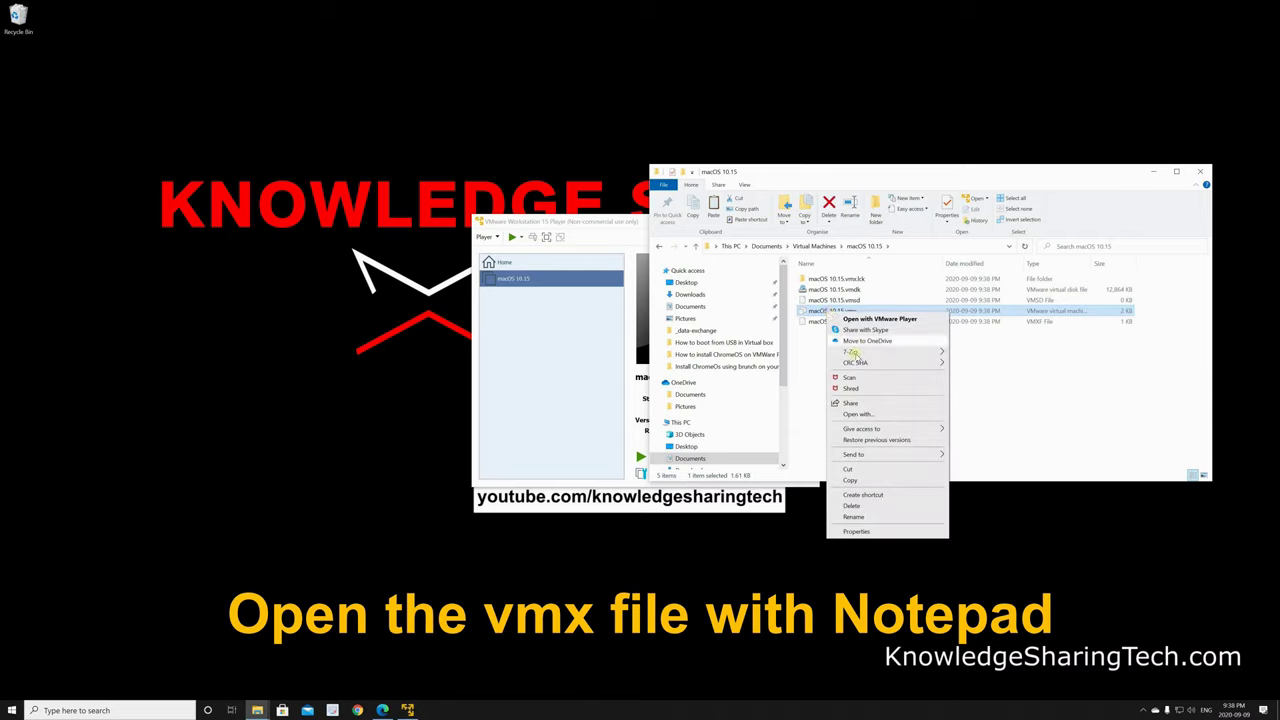
{"action": "left_click", "coordinate": [866, 415]}
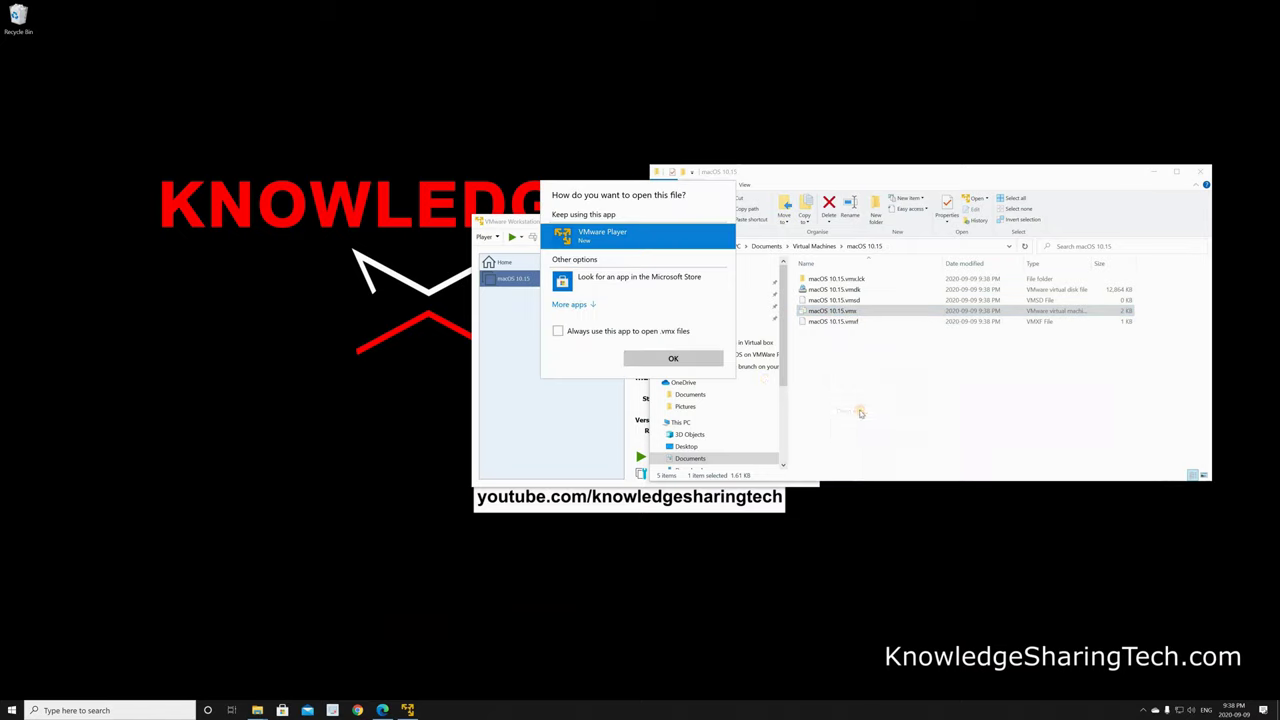
{"action": "left_click", "coordinate": [570, 304]}
{"action": "left_click", "coordinate": [560, 333]}
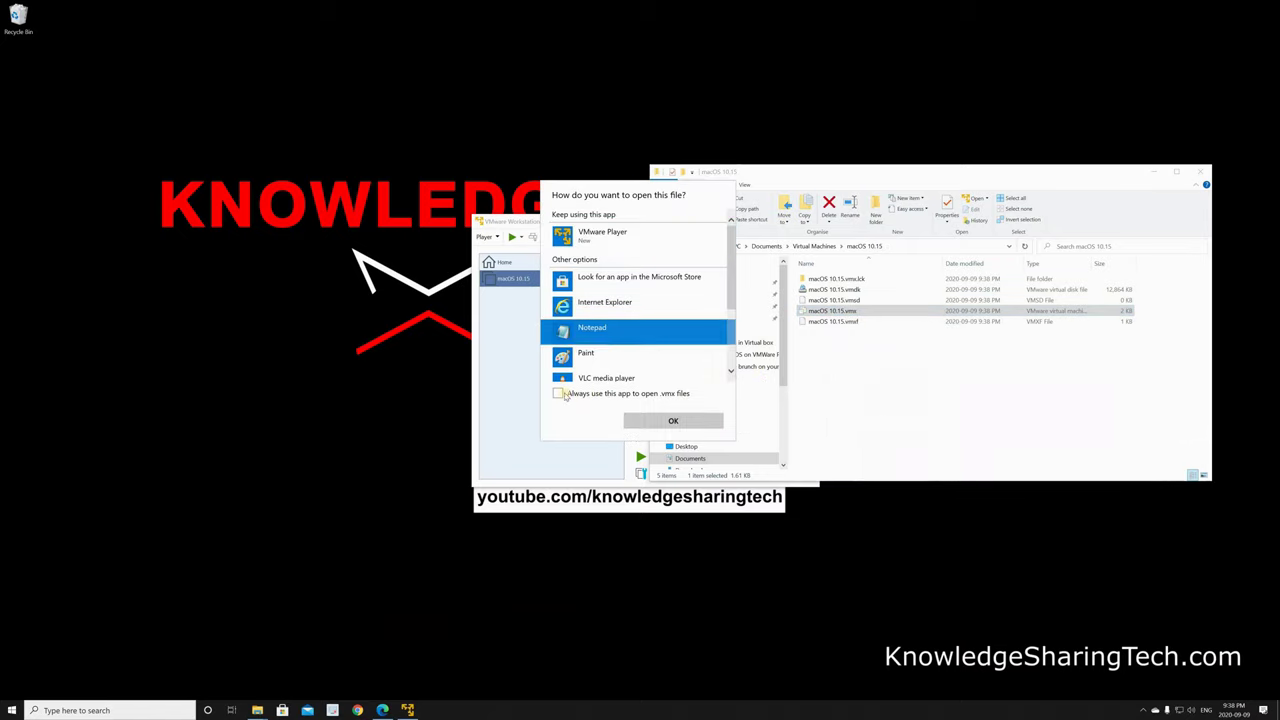
{"action": "left_click", "coordinate": [660, 421]}
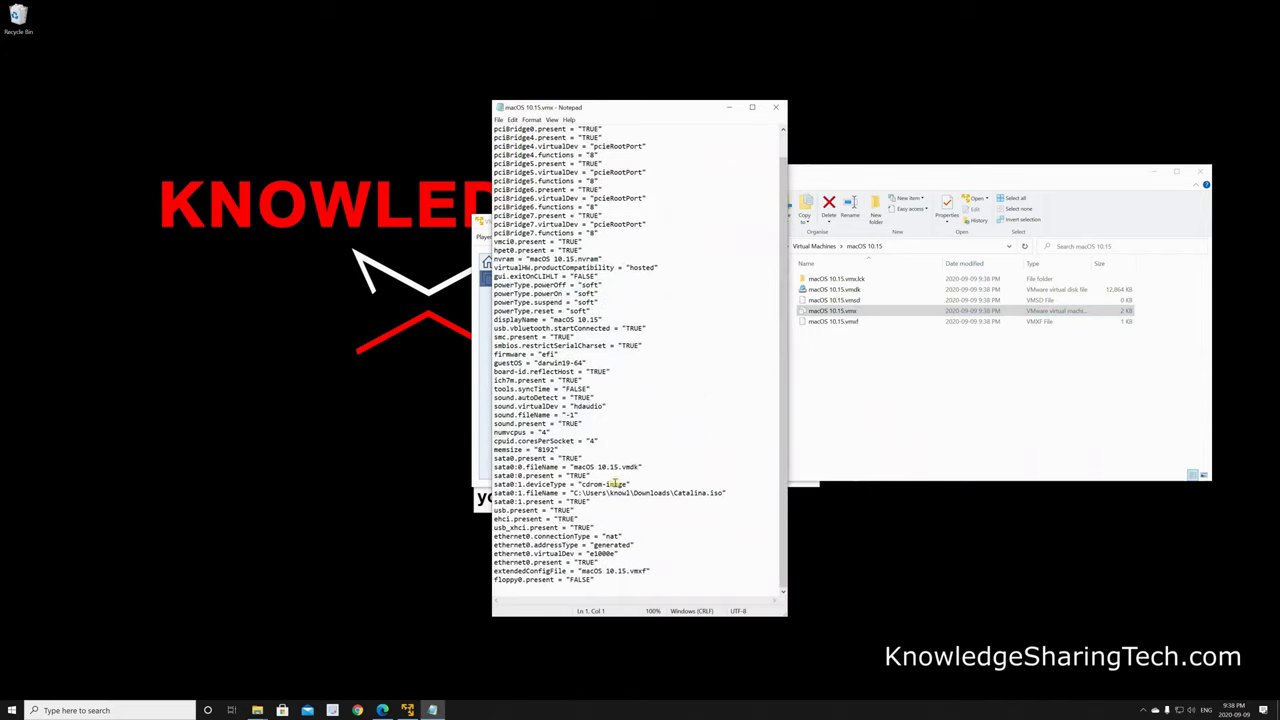
Append the line smc.version = "0" to macOS 10.15.vmx, save it, and close Notepad and File Explorer
{"action": "left_click", "coordinate": [603, 579]}
{"action": "key", "text": "Return"}
{"action": "type", "text": "smc.version = \"0"}
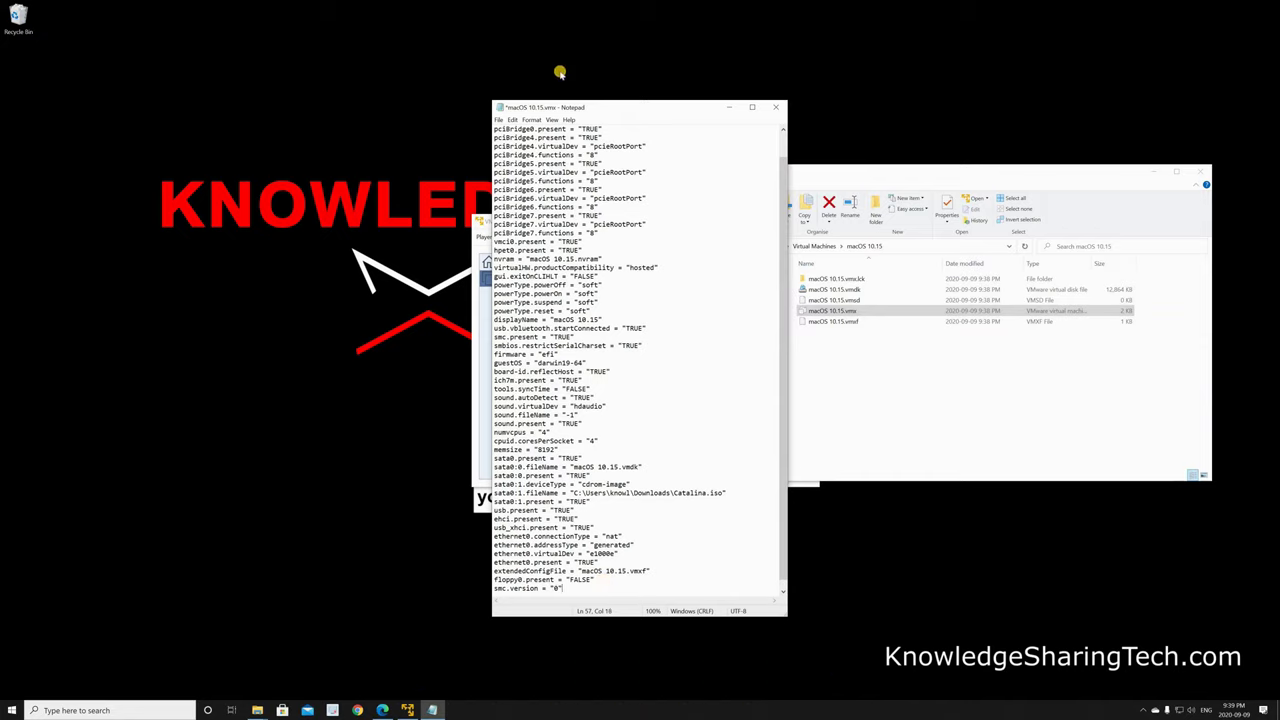
{"action": "left_click", "coordinate": [498, 120]}
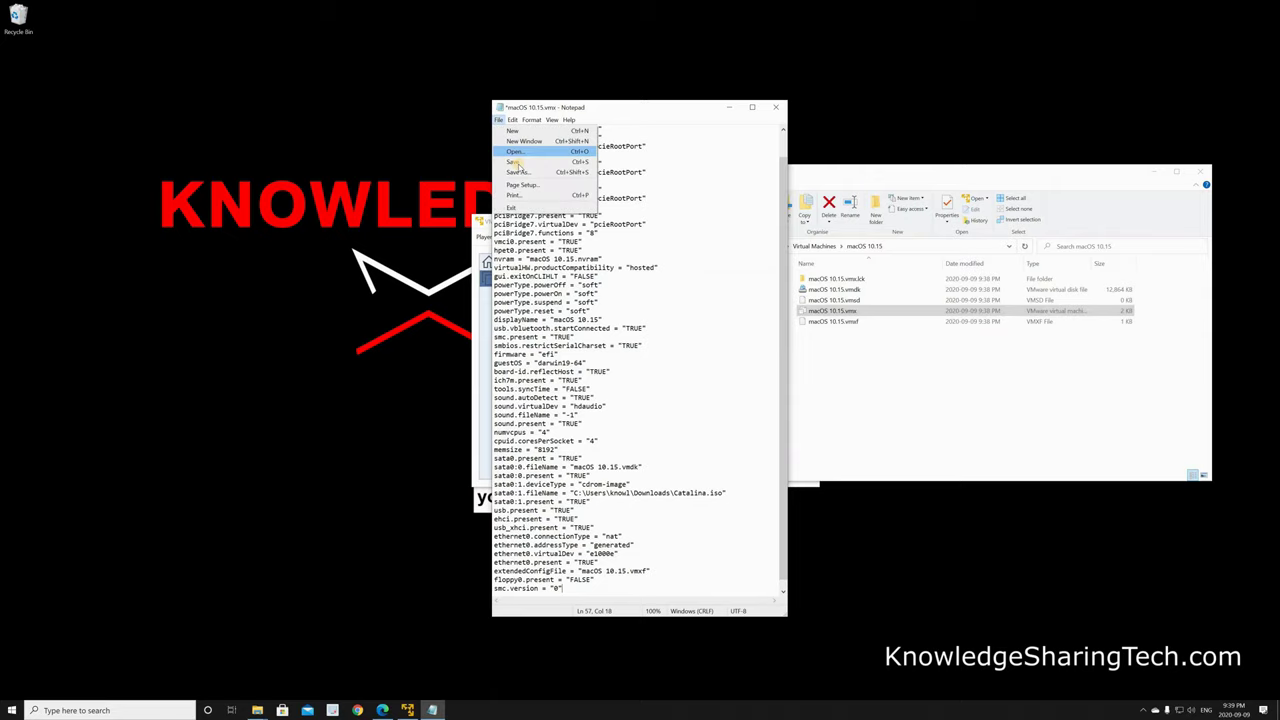
{"action": "left_click", "coordinate": [514, 162]}
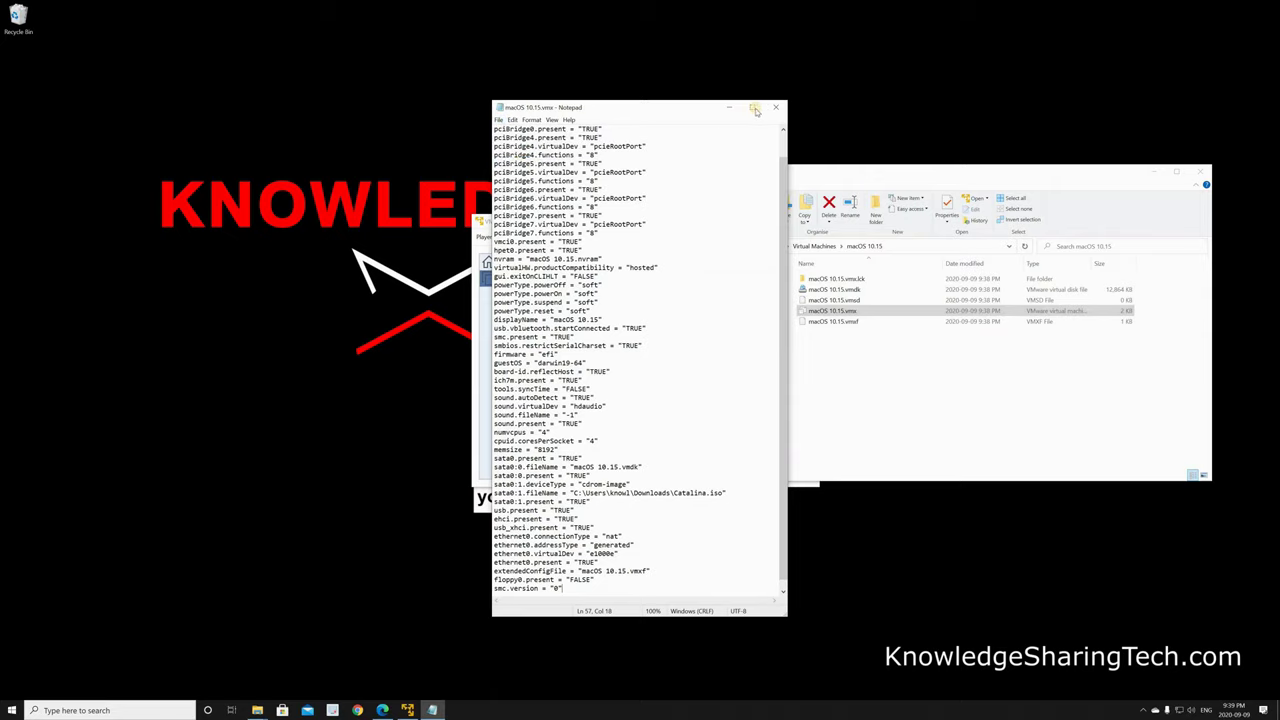
{"action": "left_click", "coordinate": [775, 107]}
{"action": "left_click", "coordinate": [1202, 172]}
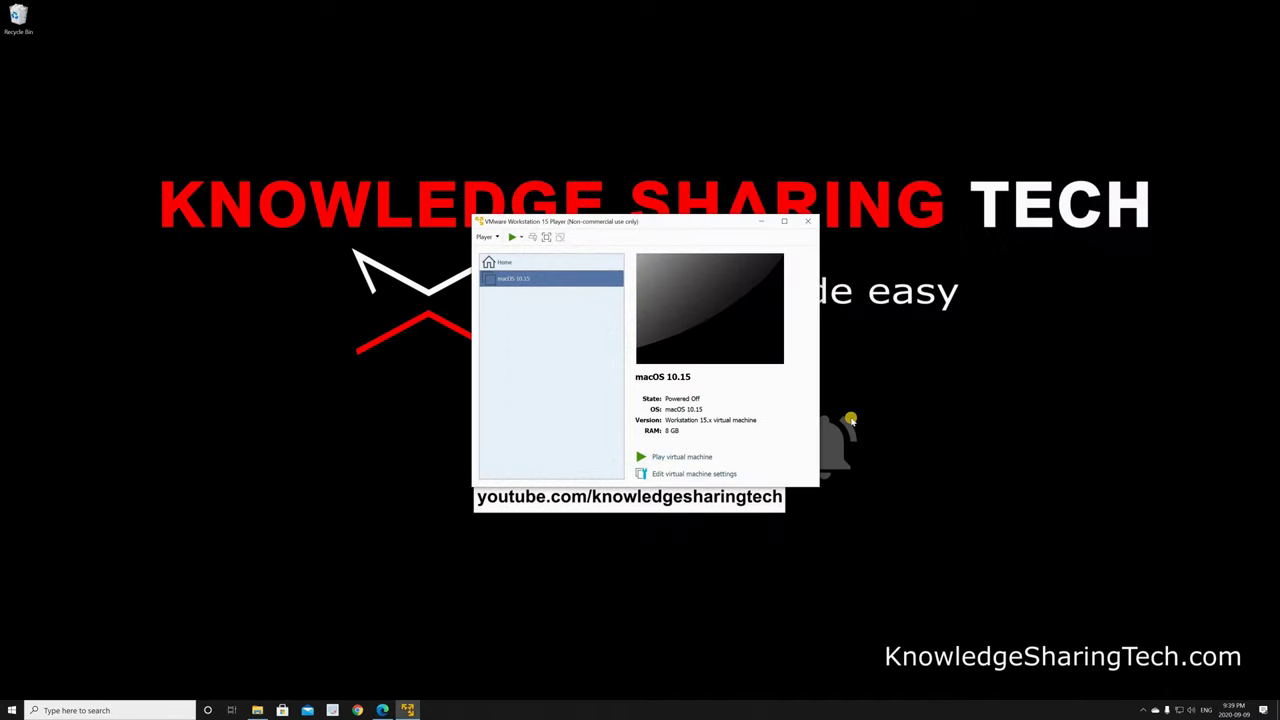
Boot the macOS 10.15 VM and confirm English on the installer's Language screen
{"action": "left_click", "coordinate": [673, 457]}
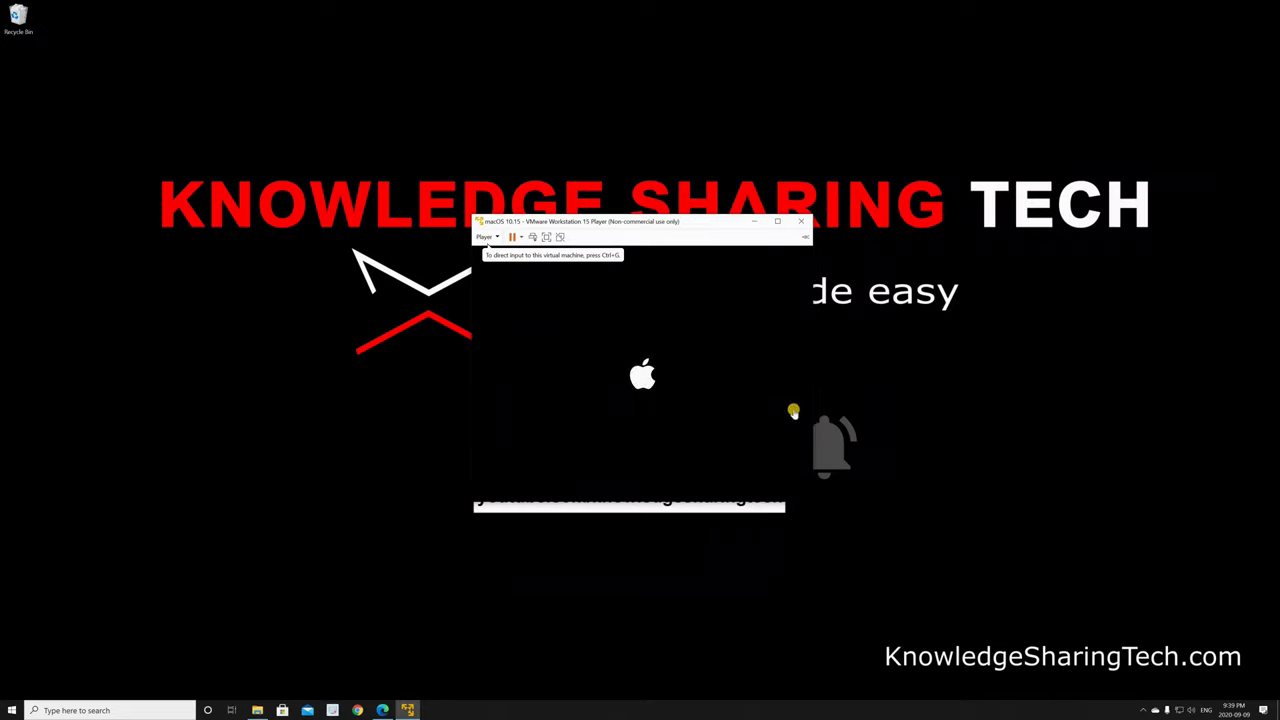
{"action": "left_click", "coordinate": [623, 395]}
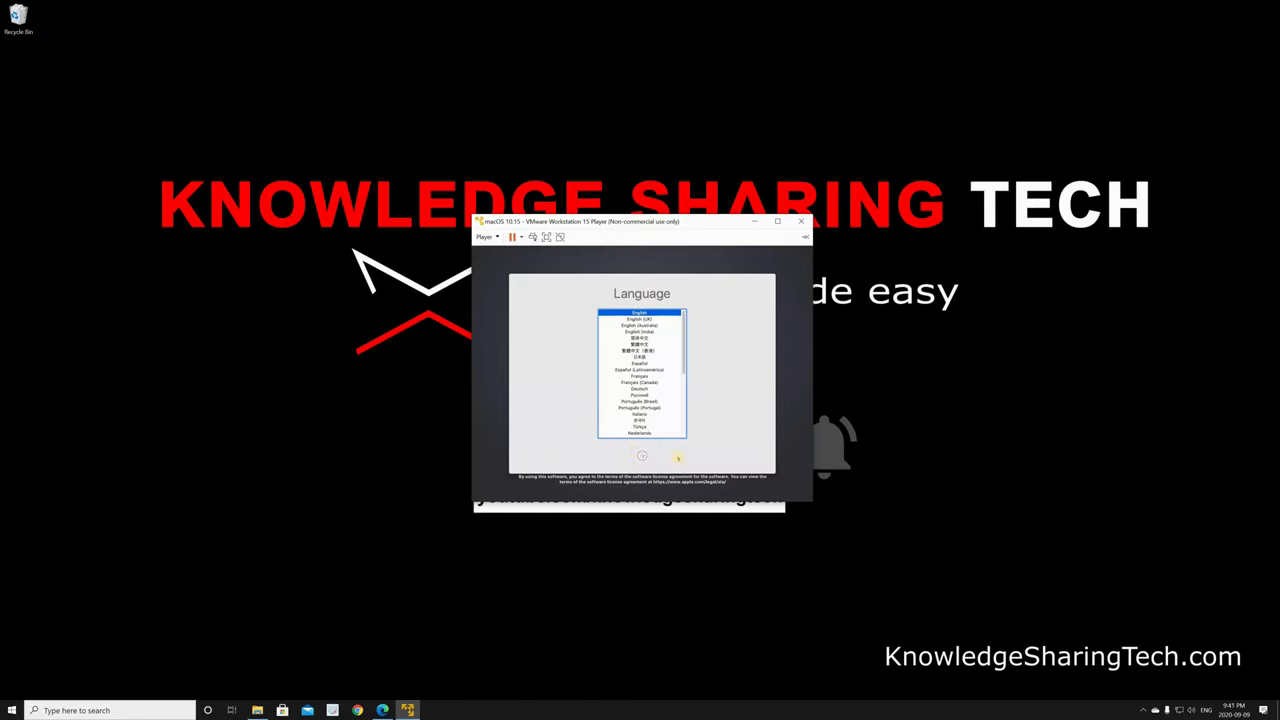
{"action": "key", "text": "Return"}
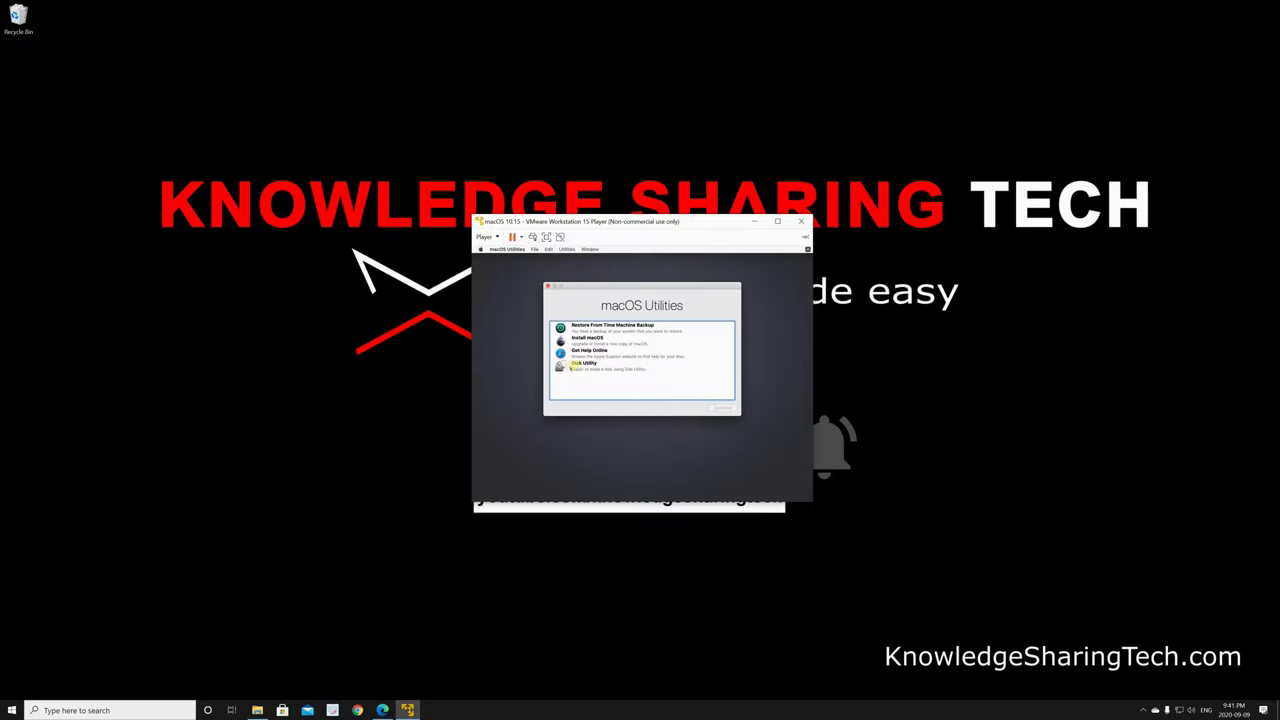
In Disk Utility, erase the VMware SATA hard drive as MainOS in Mac OS Extended (Journaled)
{"action": "left_click", "coordinate": [560, 366]}
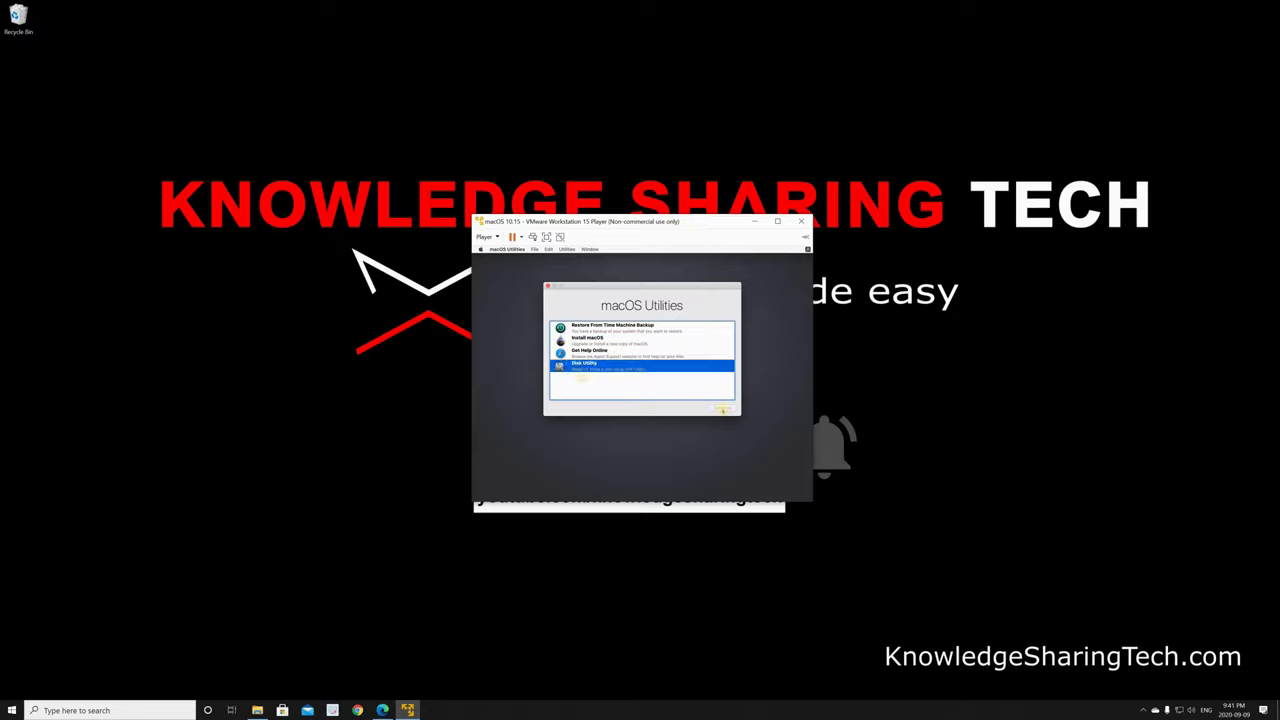
{"action": "left_click", "coordinate": [722, 410]}
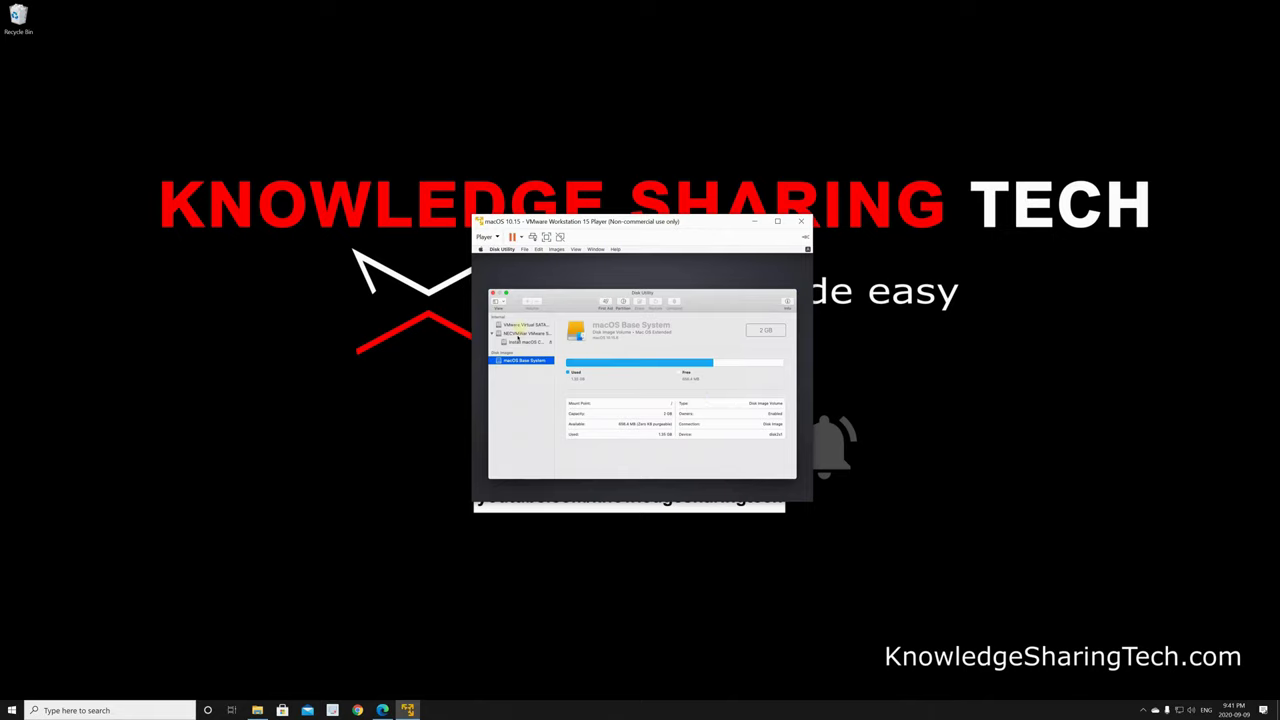
{"action": "left_click", "coordinate": [519, 326]}
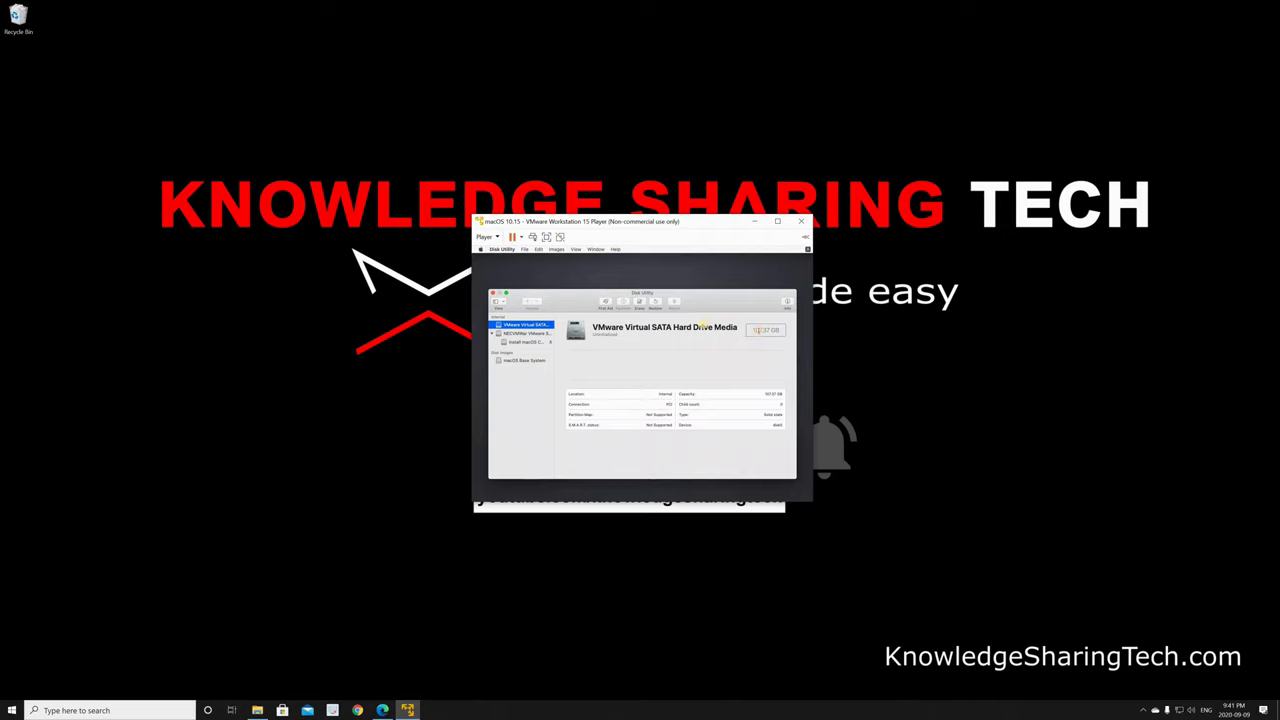
{"action": "left_click", "coordinate": [640, 302]}
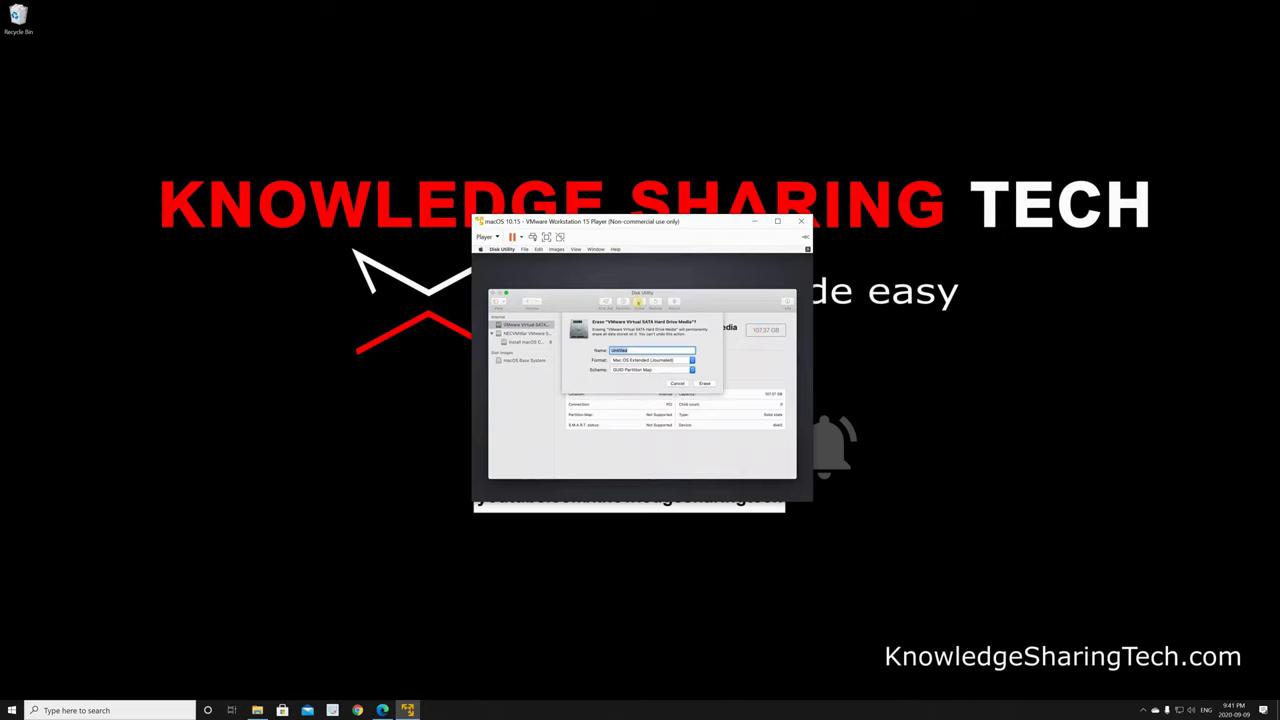
{"action": "type", "text": "MacOS"}
{"action": "left_click", "coordinate": [704, 384]}
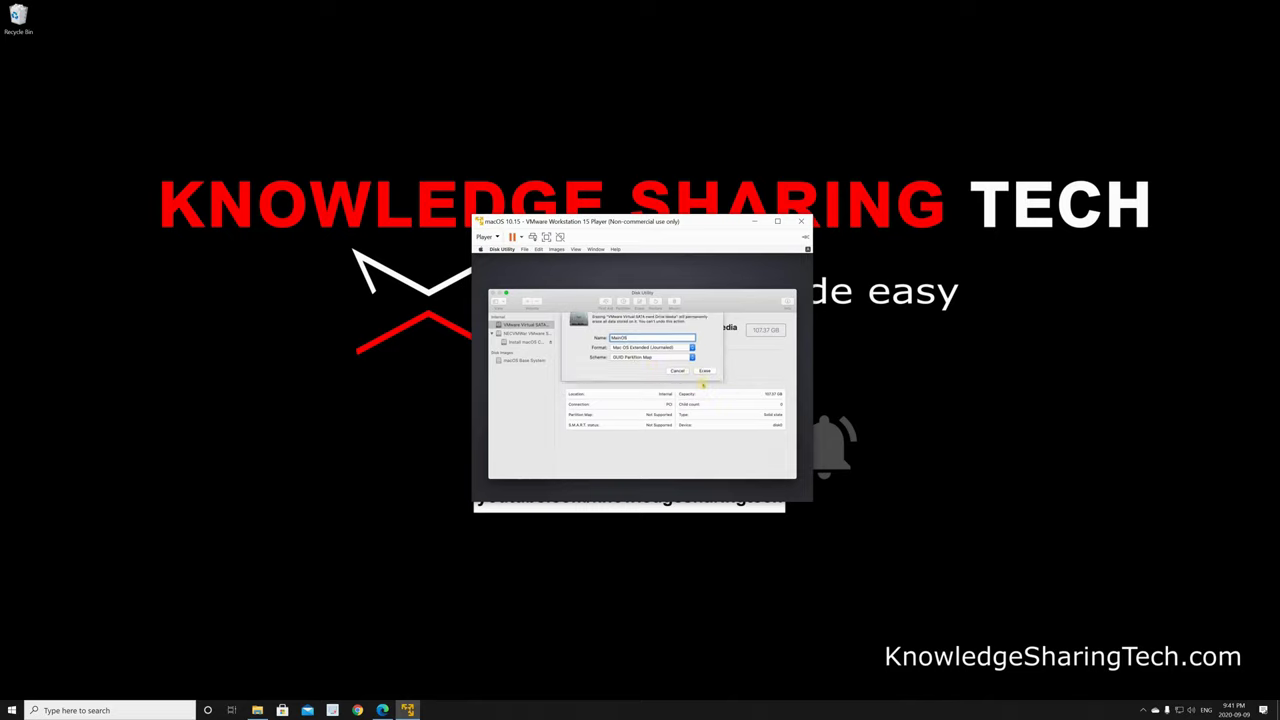
{"action": "left_click", "coordinate": [702, 355]}
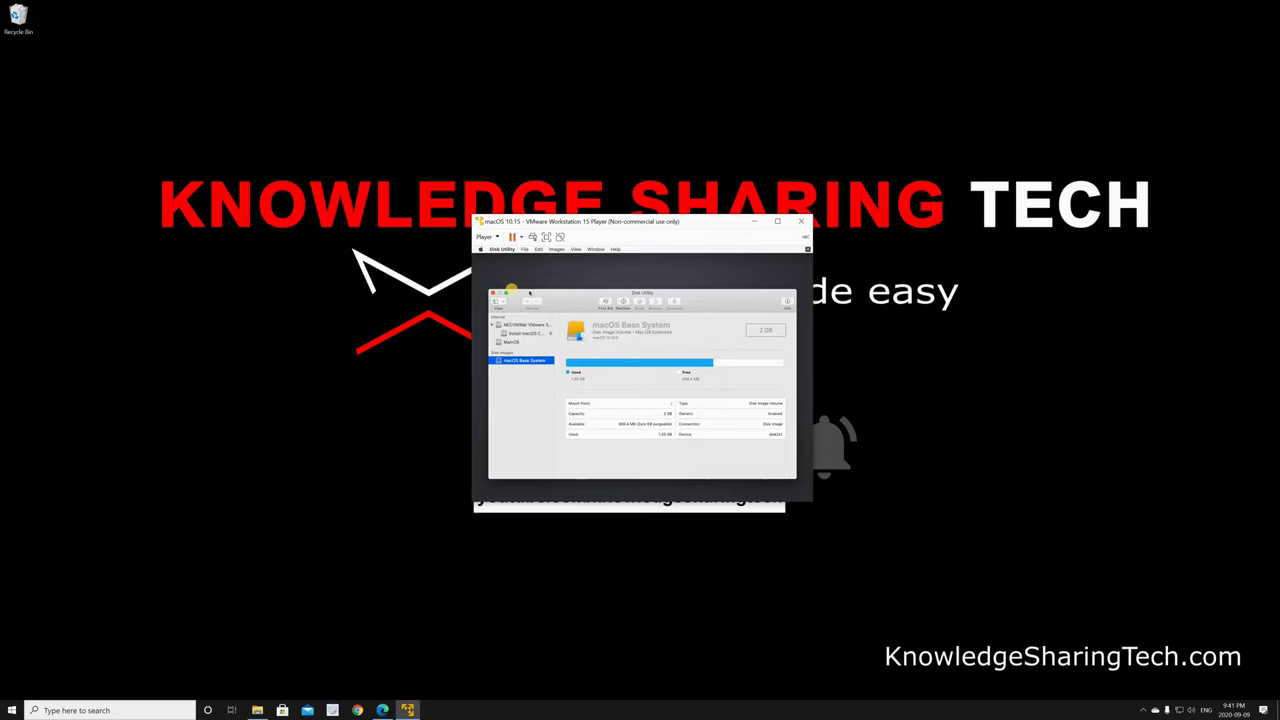
Quit Disk Utility and launch Install macOS, moving past the Catalina intro
{"action": "left_click", "coordinate": [492, 292]}
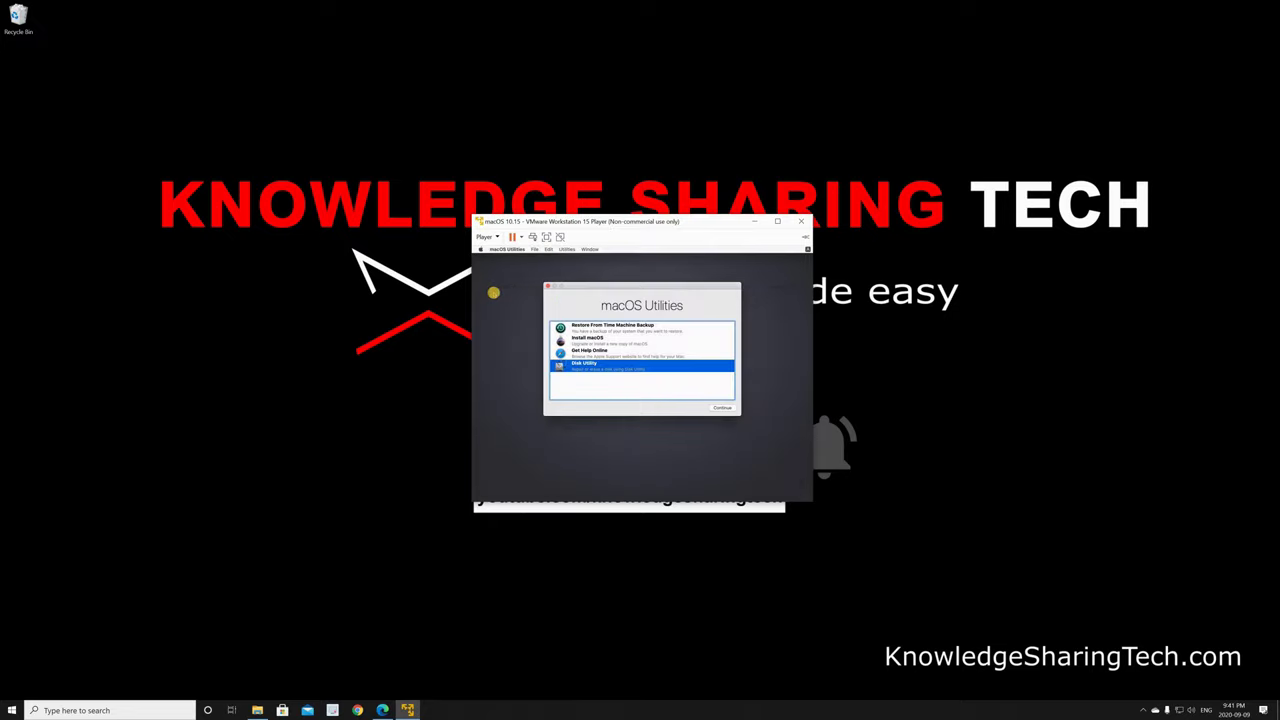
{"action": "left_click", "coordinate": [575, 340]}
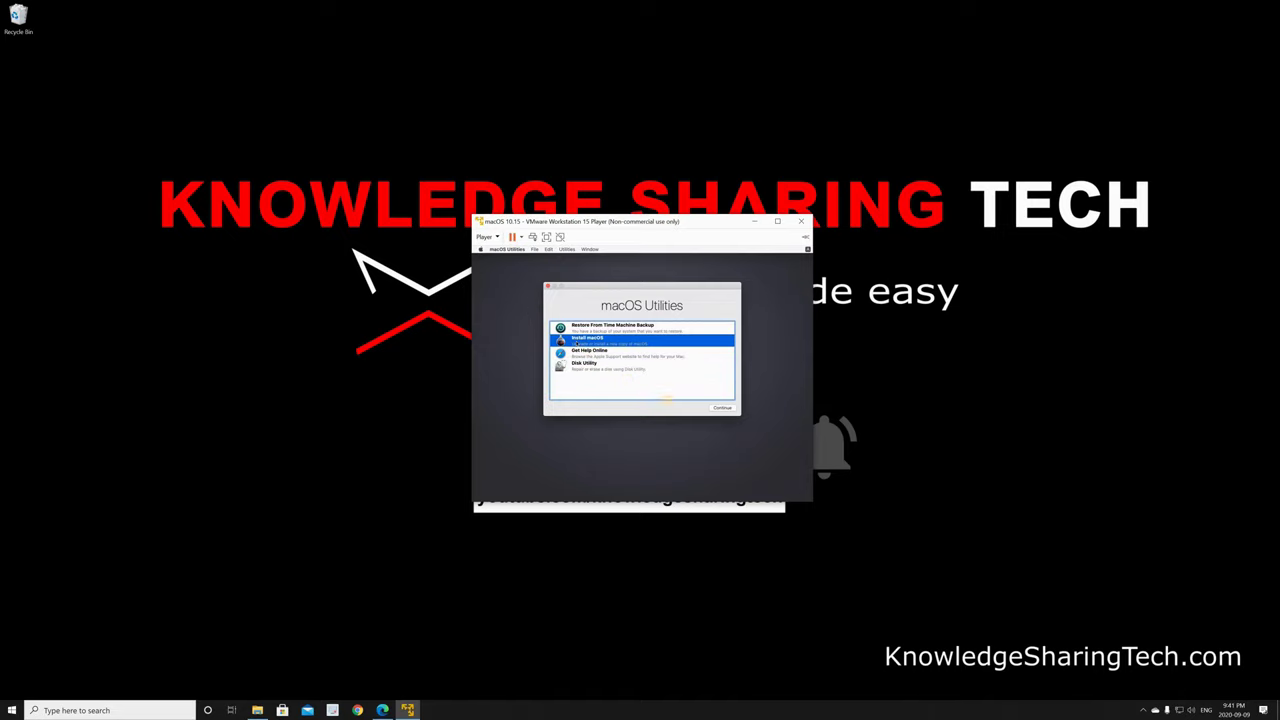
{"action": "left_click", "coordinate": [720, 409]}
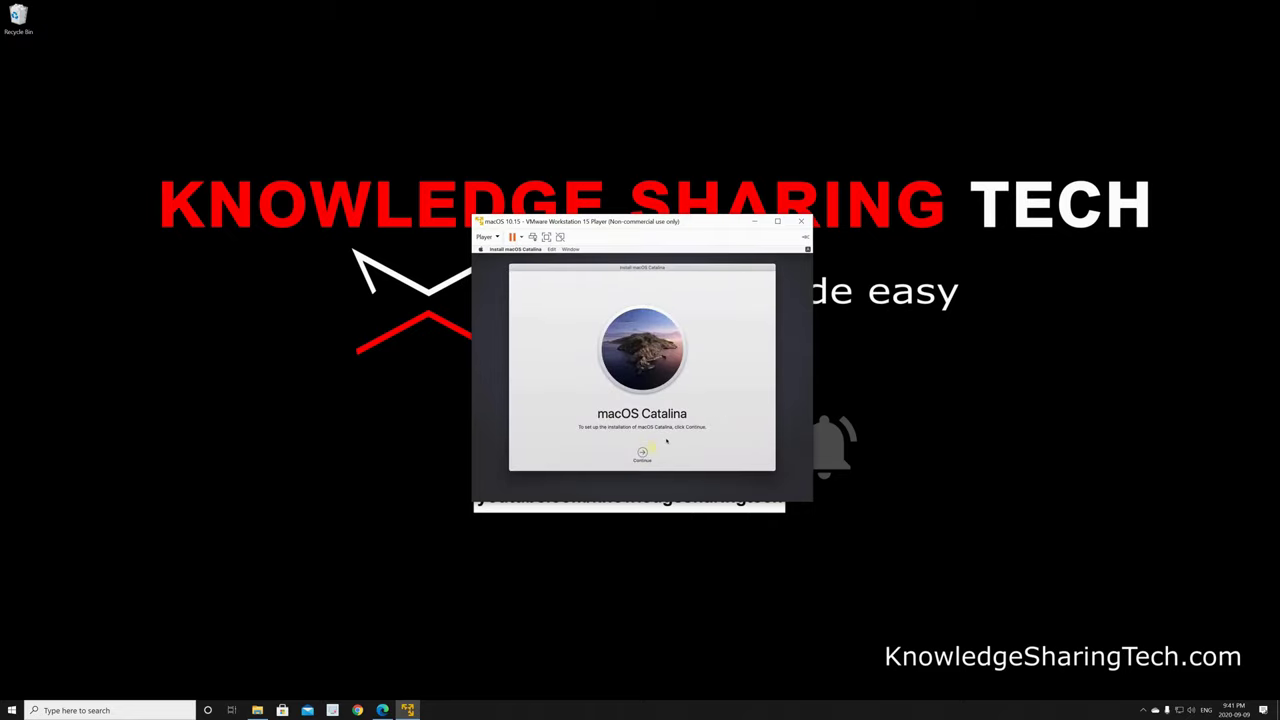
{"action": "left_click", "coordinate": [643, 453]}
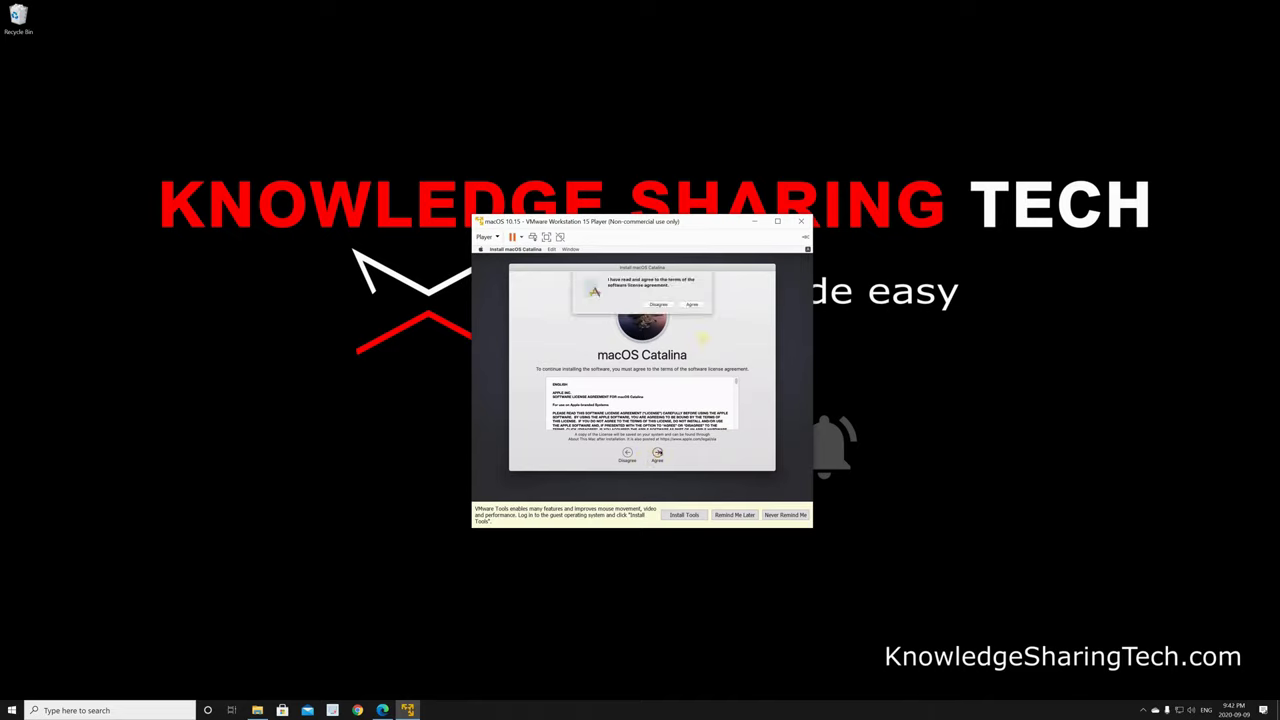
Agree to the license, install Catalina onto MainOS, and postpone the VMware Tools reminder
{"action": "left_click", "coordinate": [692, 305]}
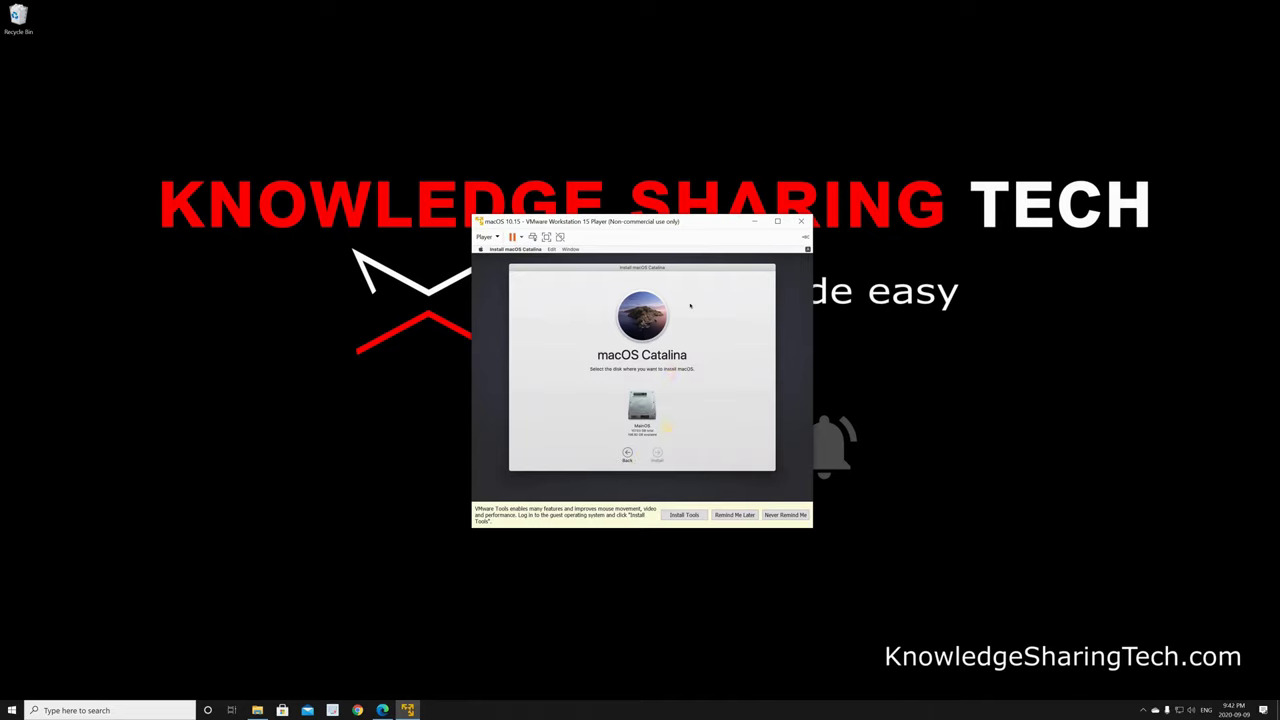
{"action": "left_click", "coordinate": [641, 410]}
{"action": "left_click", "coordinate": [657, 454]}
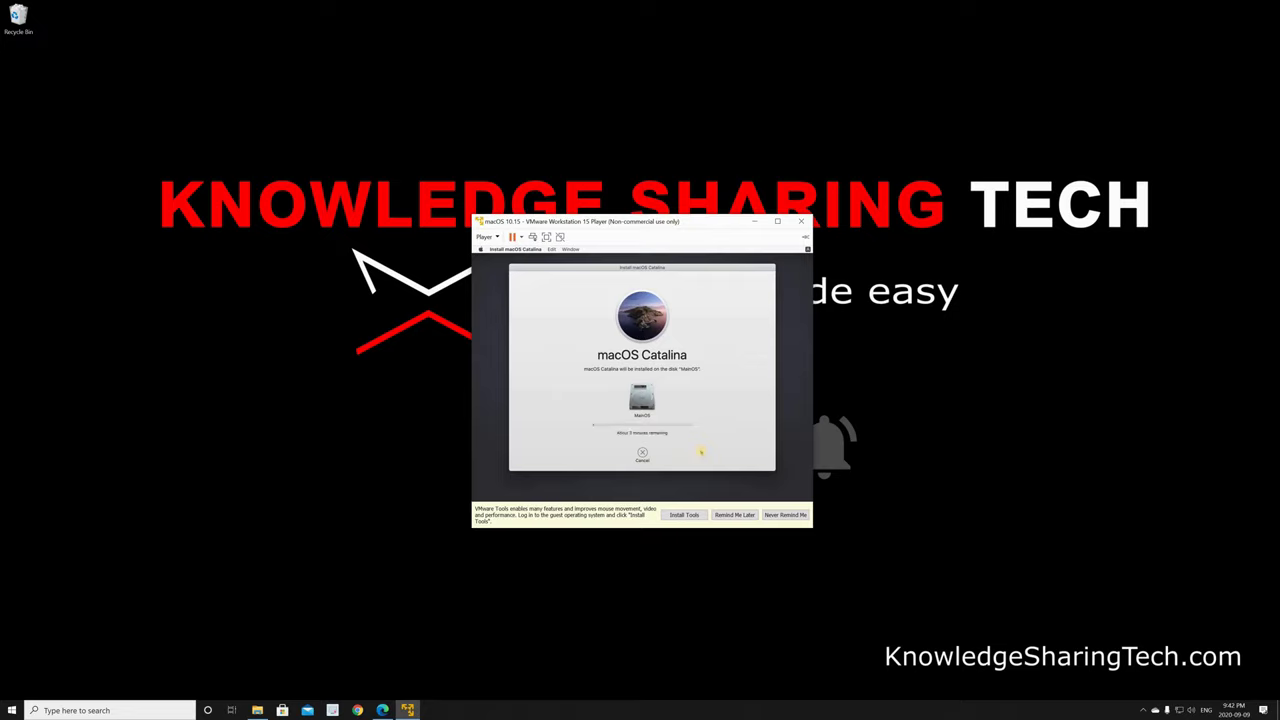
{"action": "left_click", "coordinate": [728, 514]}
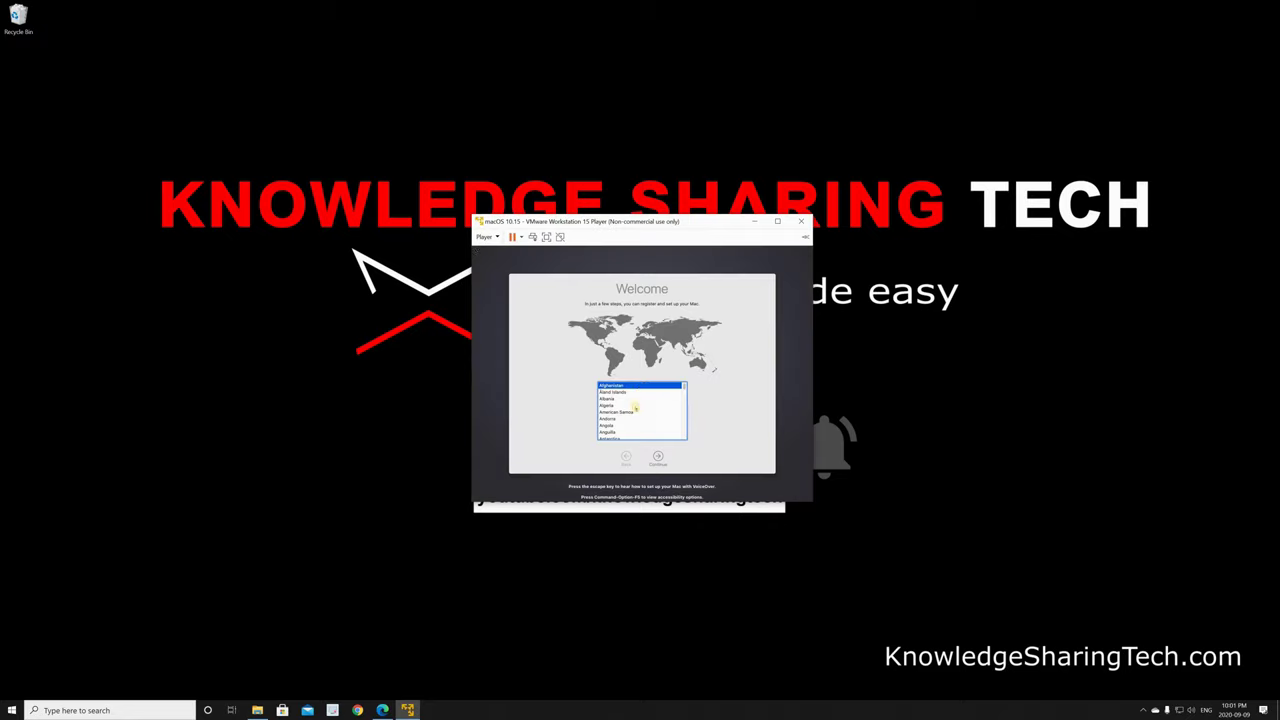
Accept the default country, language and privacy screens, without transferring any information
{"action": "left_click", "coordinate": [658, 457]}
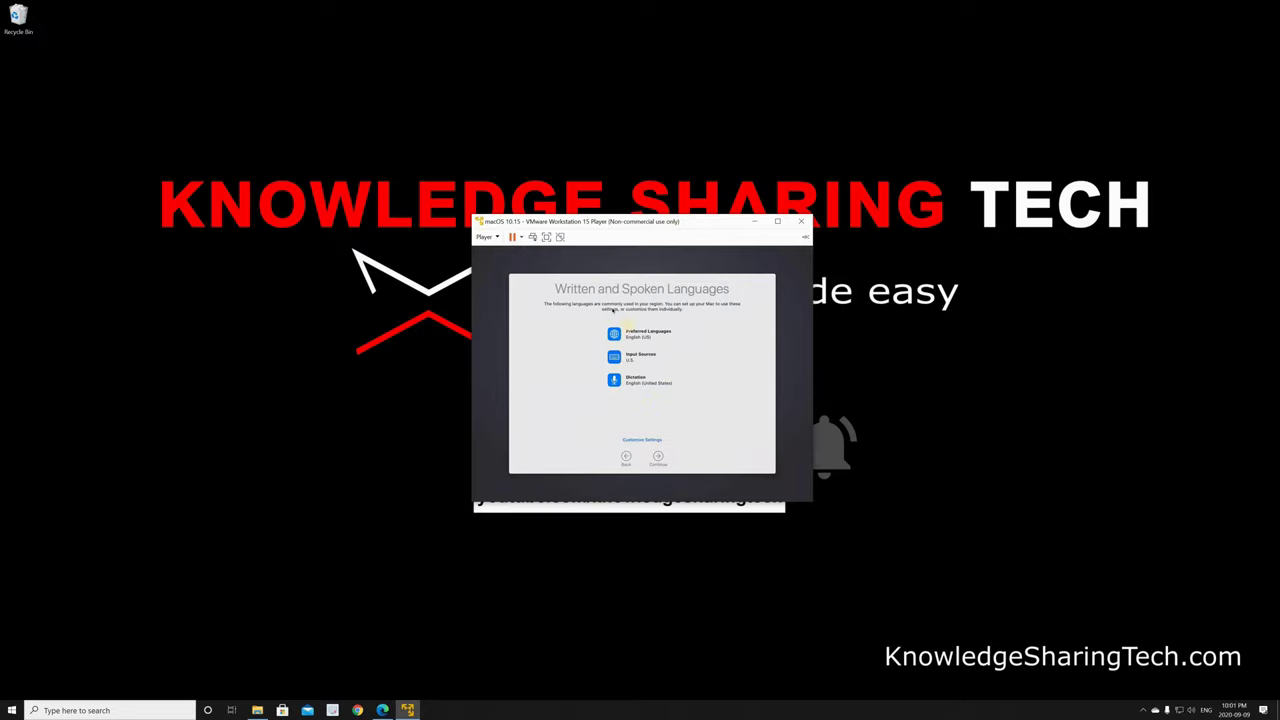
{"action": "left_click", "coordinate": [658, 458]}
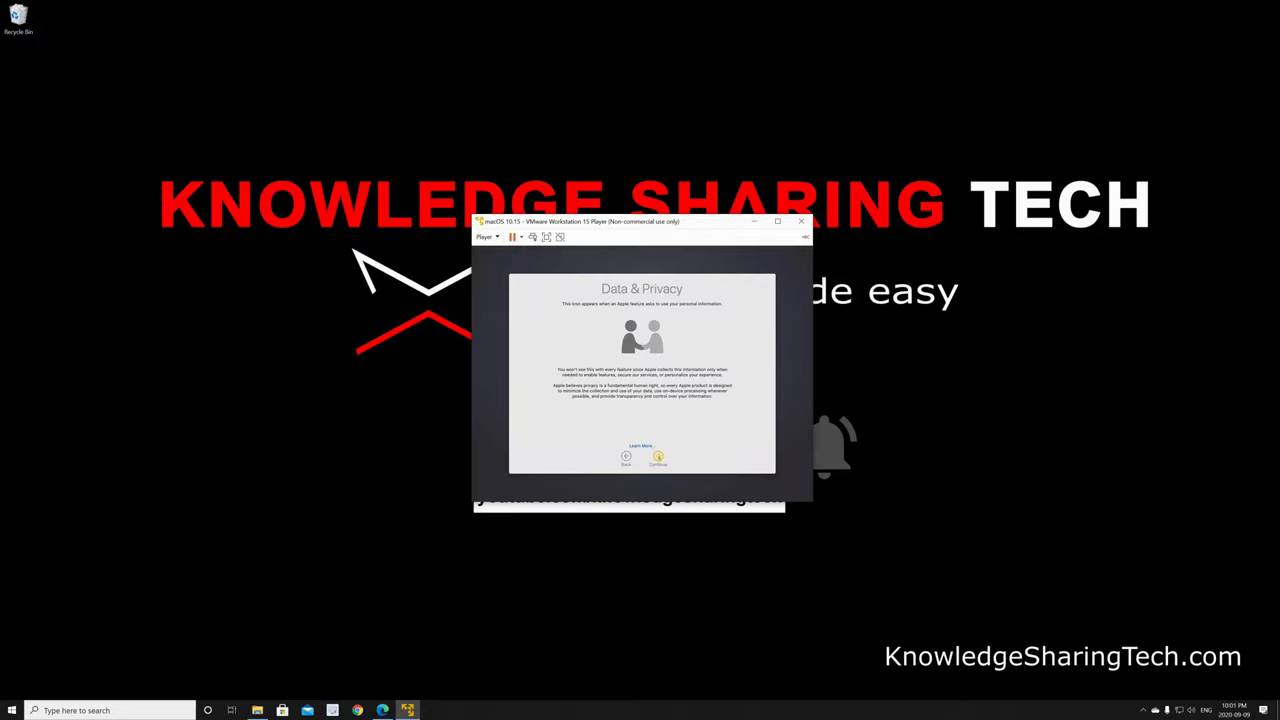
{"action": "left_click", "coordinate": [658, 457]}
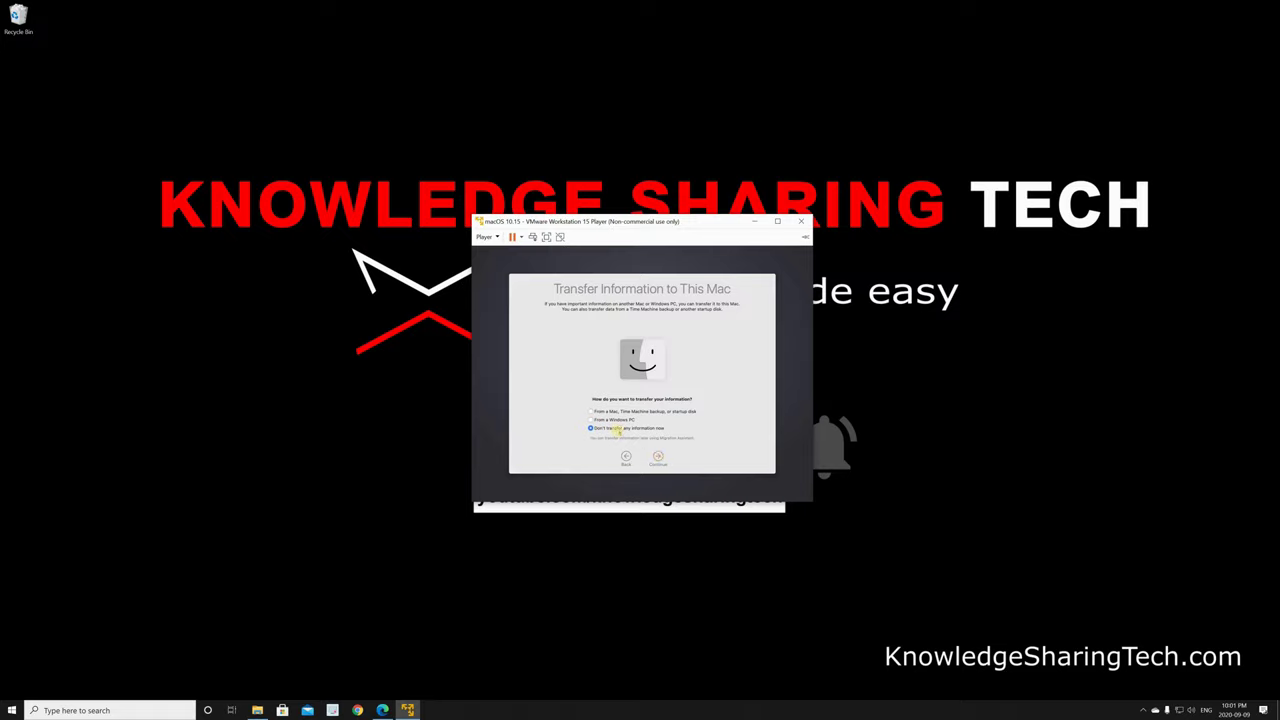
{"action": "left_click", "coordinate": [658, 457]}
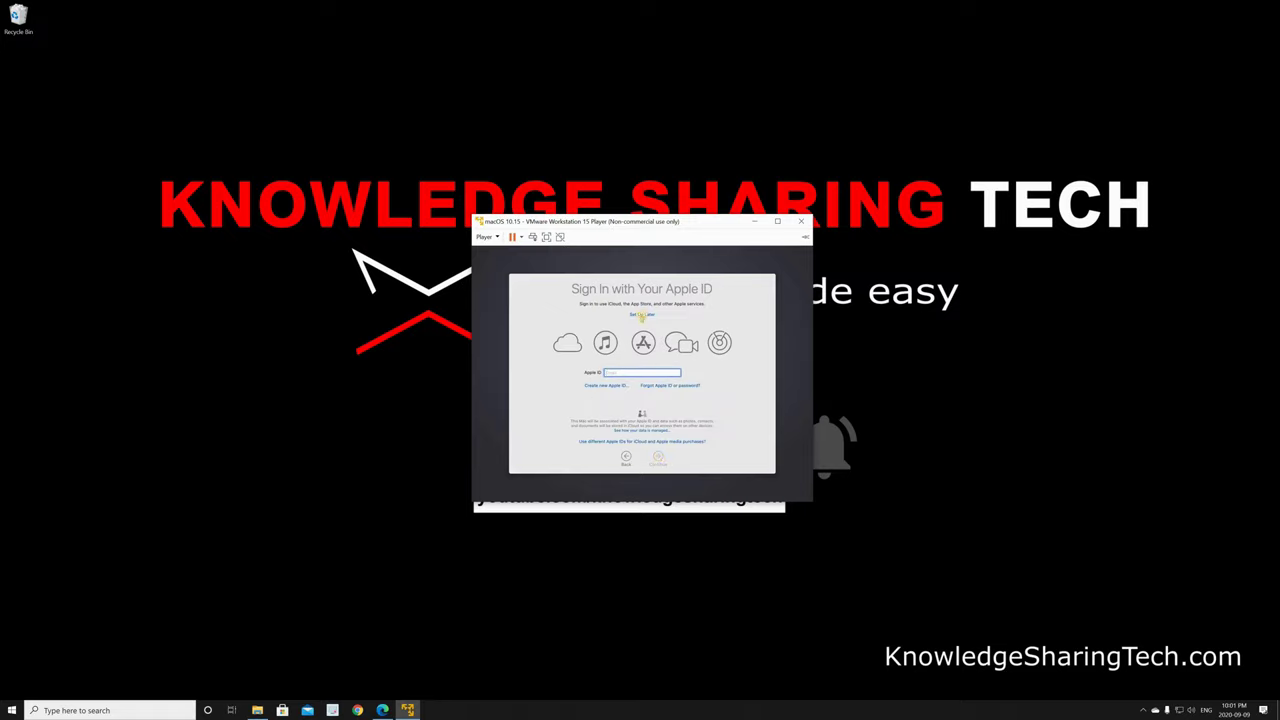
Skip the Apple ID sign-in and agree to the macOS terms and conditions
{"action": "left_click", "coordinate": [640, 316]}
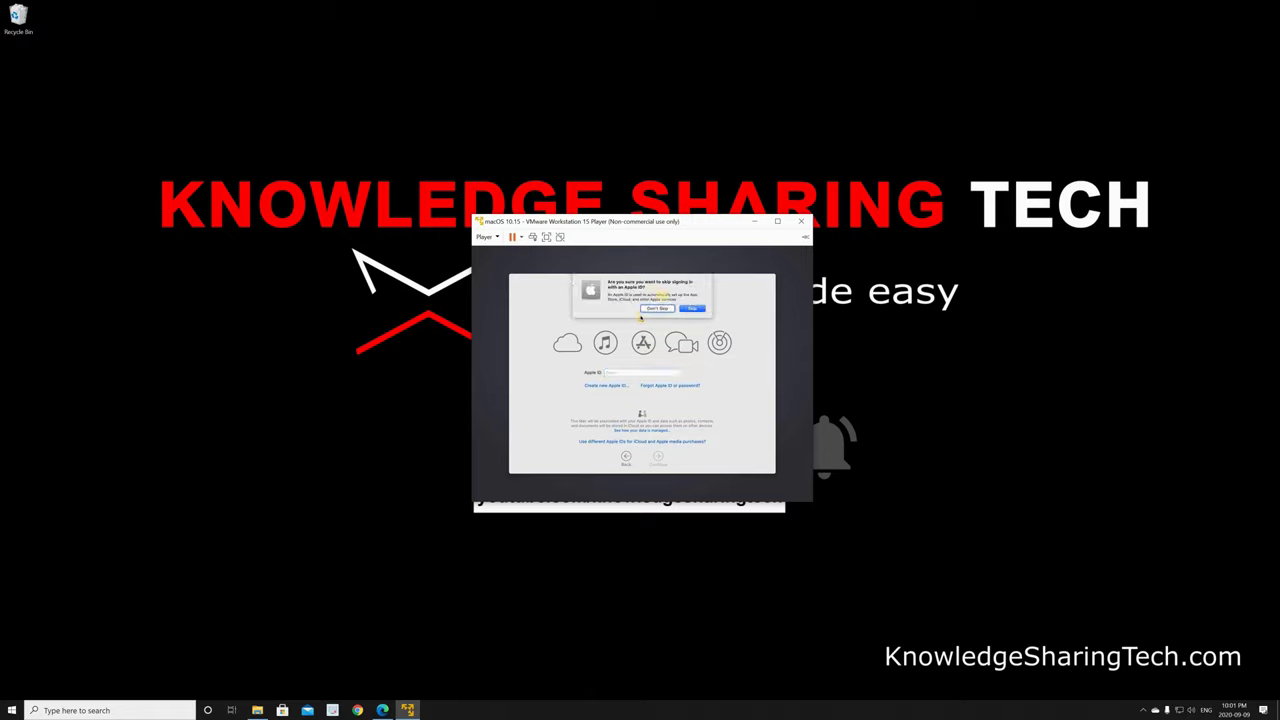
{"action": "left_click", "coordinate": [690, 310]}
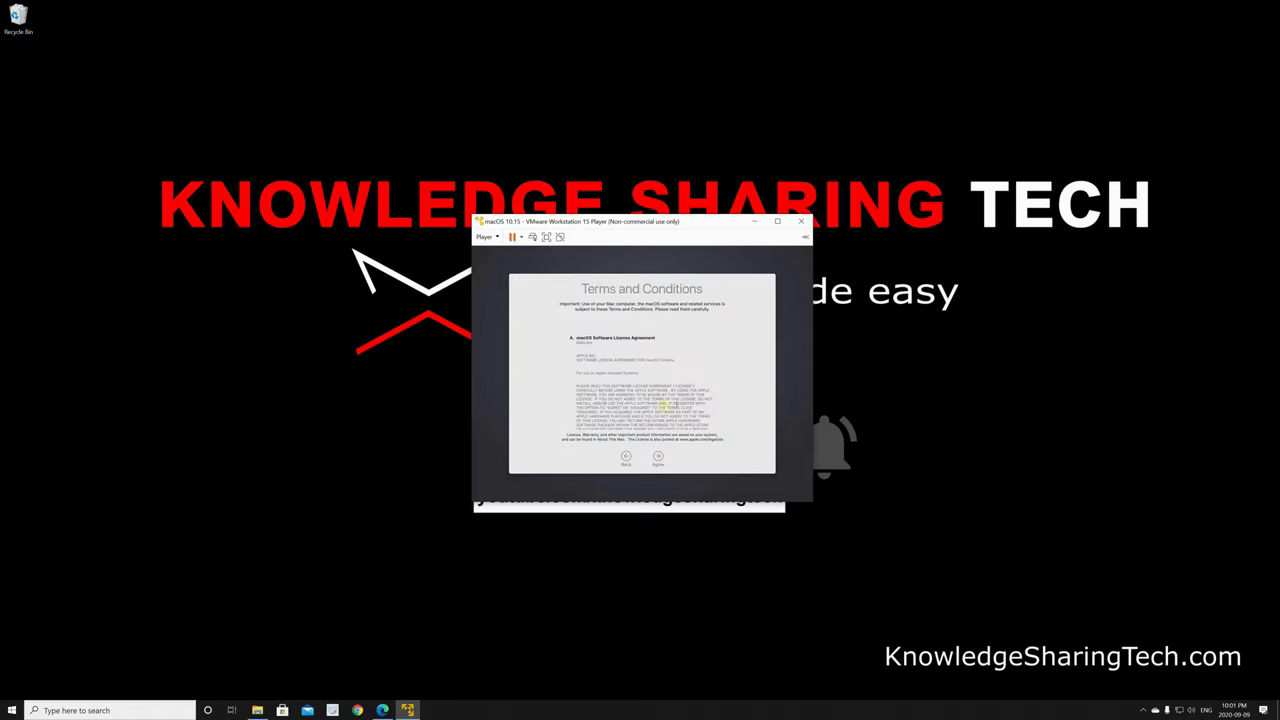
{"action": "scroll", "coordinate": [660, 400], "scroll_direction": "down", "scroll_amount": 10}
{"action": "left_click", "coordinate": [658, 457]}
{"action": "left_click", "coordinate": [693, 307]}
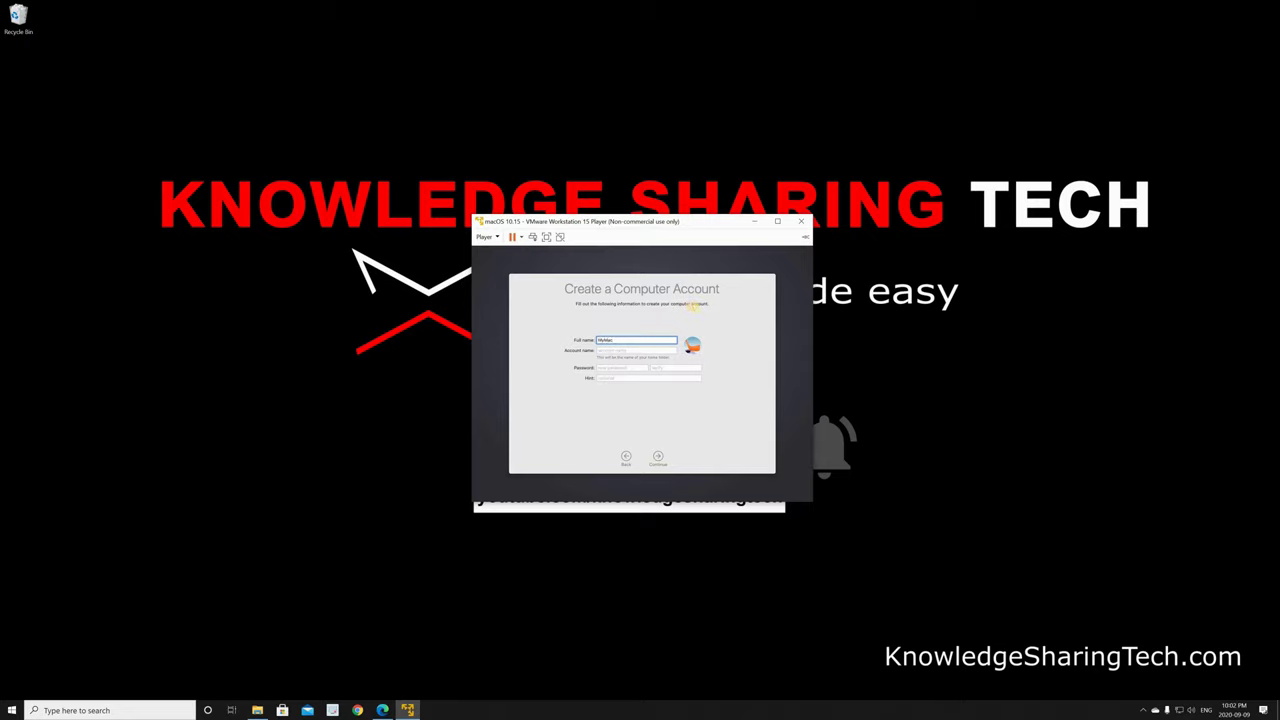
Create the computer account, entering and verifying the account password
{"action": "left_click", "coordinate": [610, 350]}
{"action": "left_click", "coordinate": [612, 367]}
{"action": "key", "text": "Tab"}
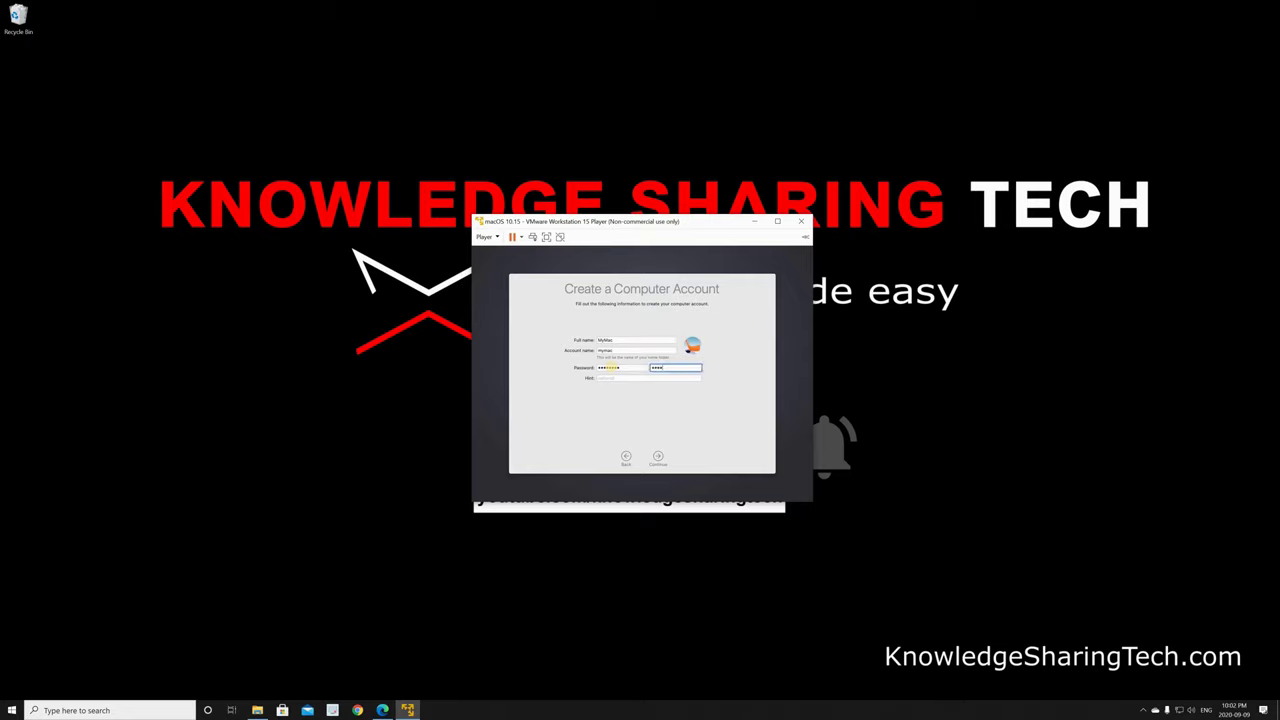
{"action": "left_click", "coordinate": [658, 457]}
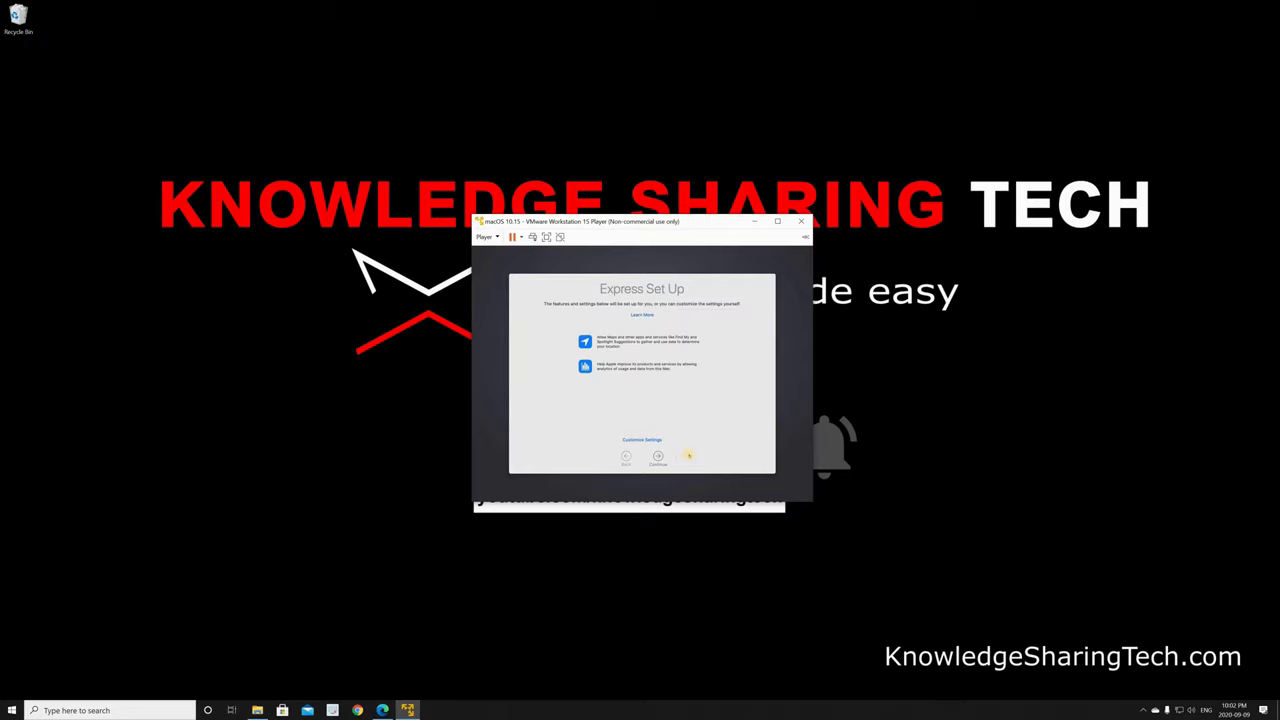
Accept express setup, pass the Analytics, Screen Time and Siri screens, and choose the Auto appearance
{"action": "left_click", "coordinate": [658, 457]}
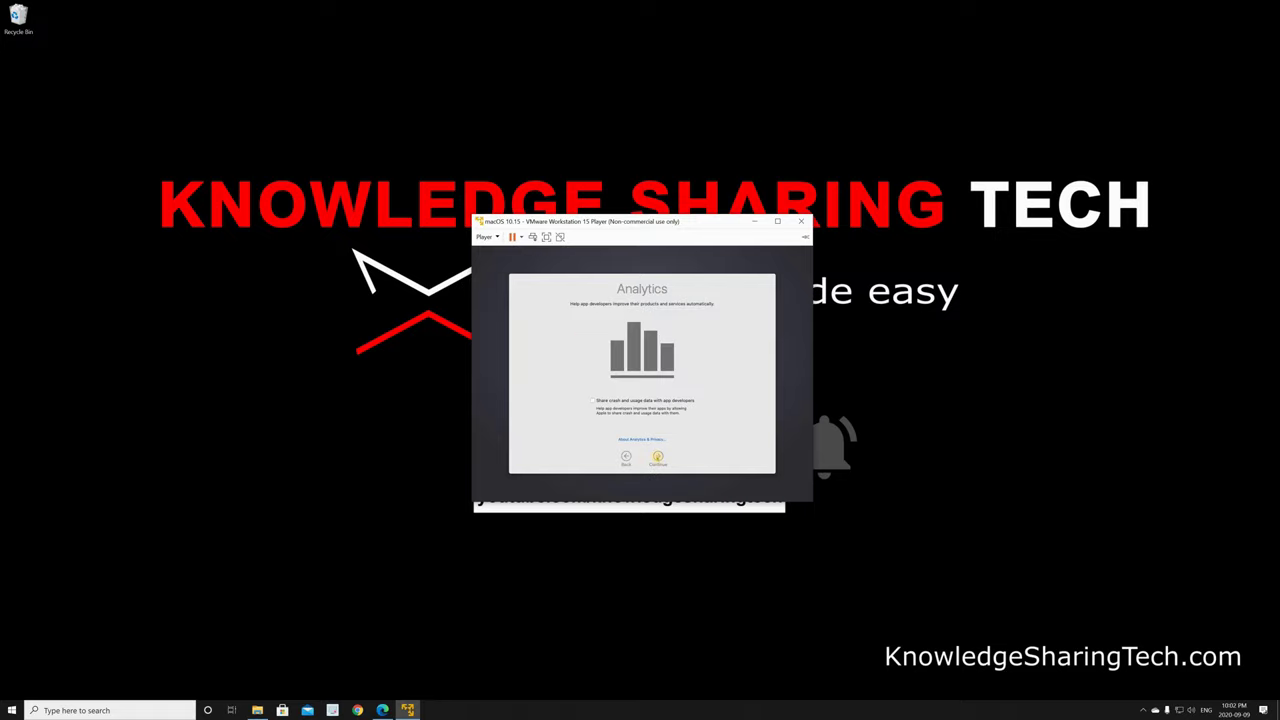
{"action": "left_click", "coordinate": [685, 462]}
{"action": "left_click", "coordinate": [664, 461]}
{"action": "left_click", "coordinate": [656, 460]}
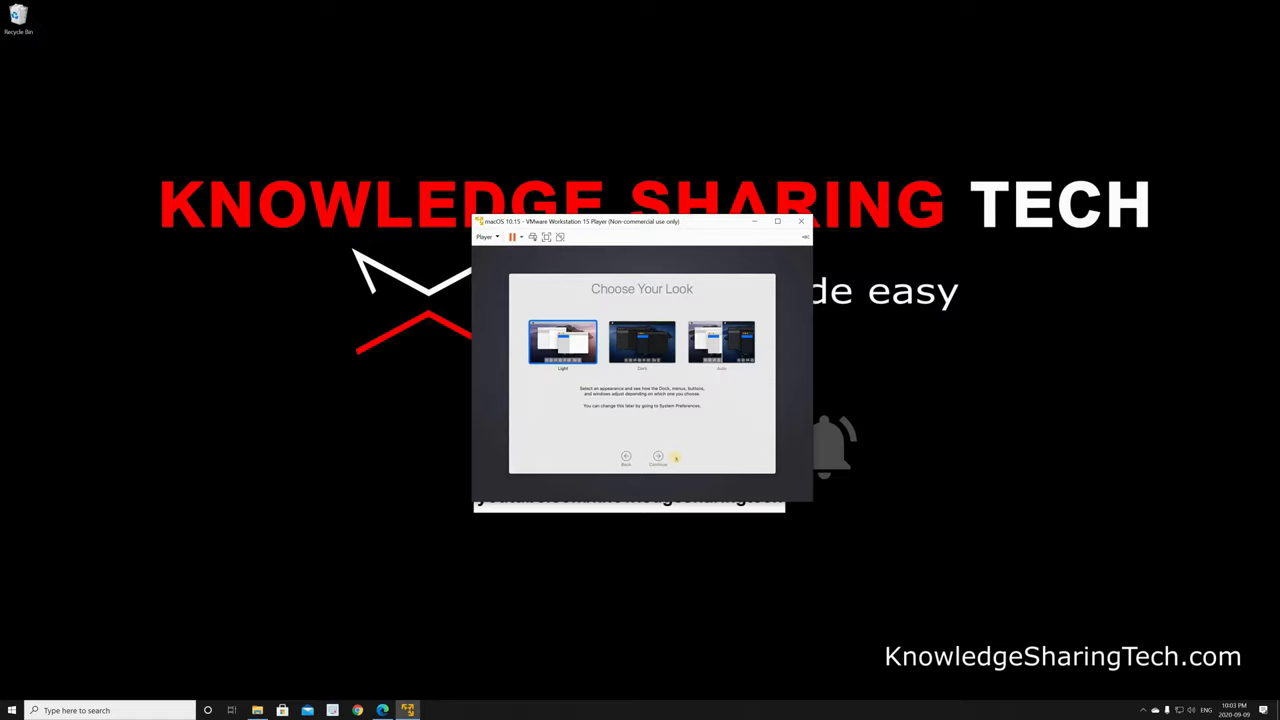
{"action": "left_click", "coordinate": [730, 340]}
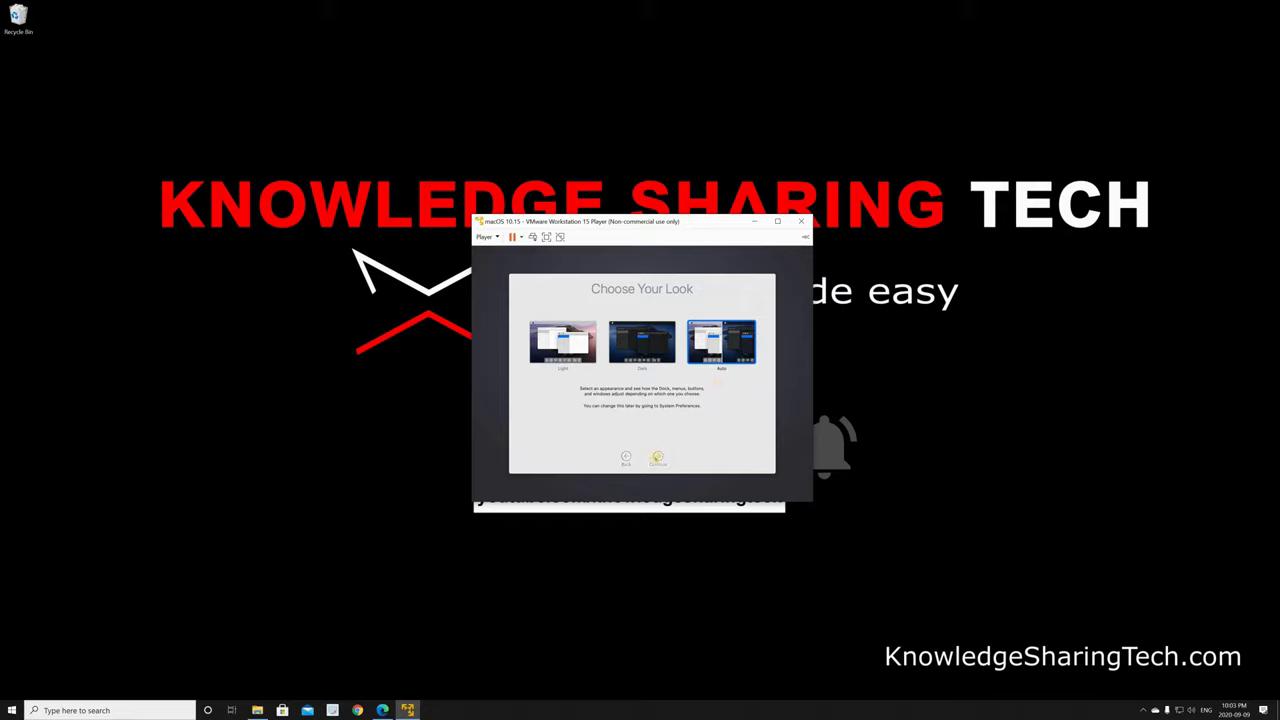
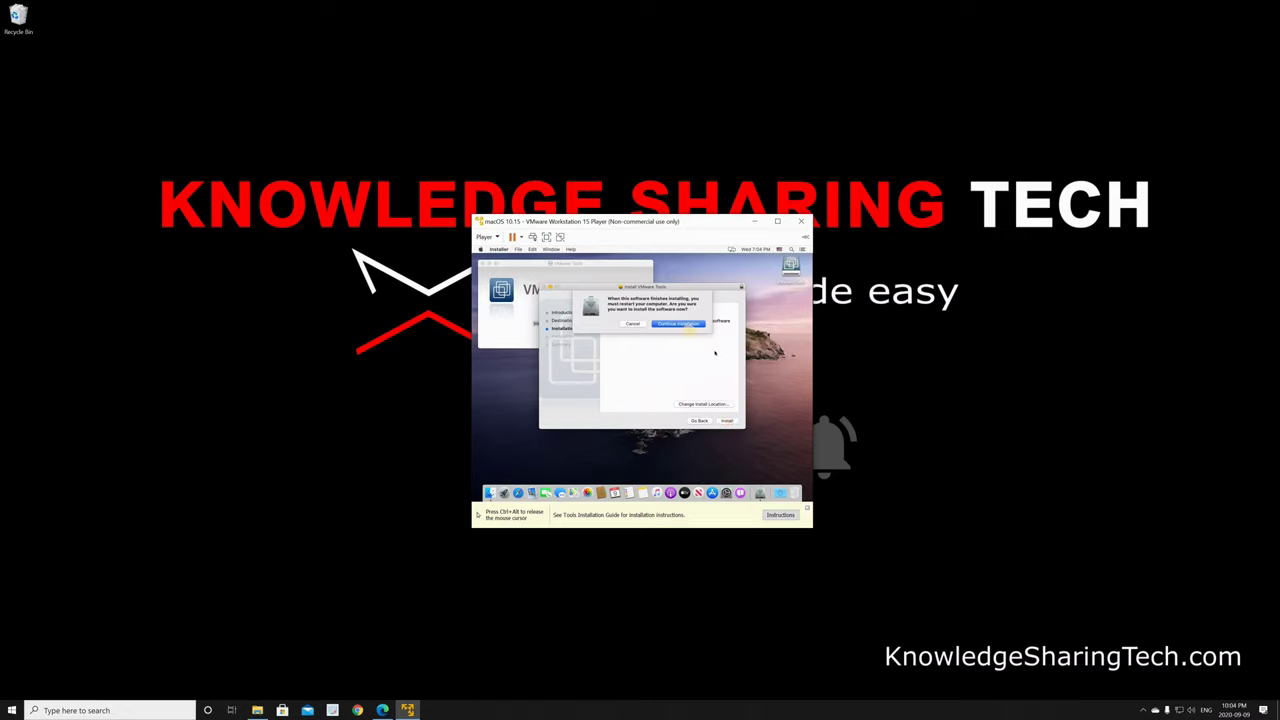
Continue the VMware Tools install with the account password, then open Security Preferences for the blocked extension
{"action": "left_click", "coordinate": [684, 325]}
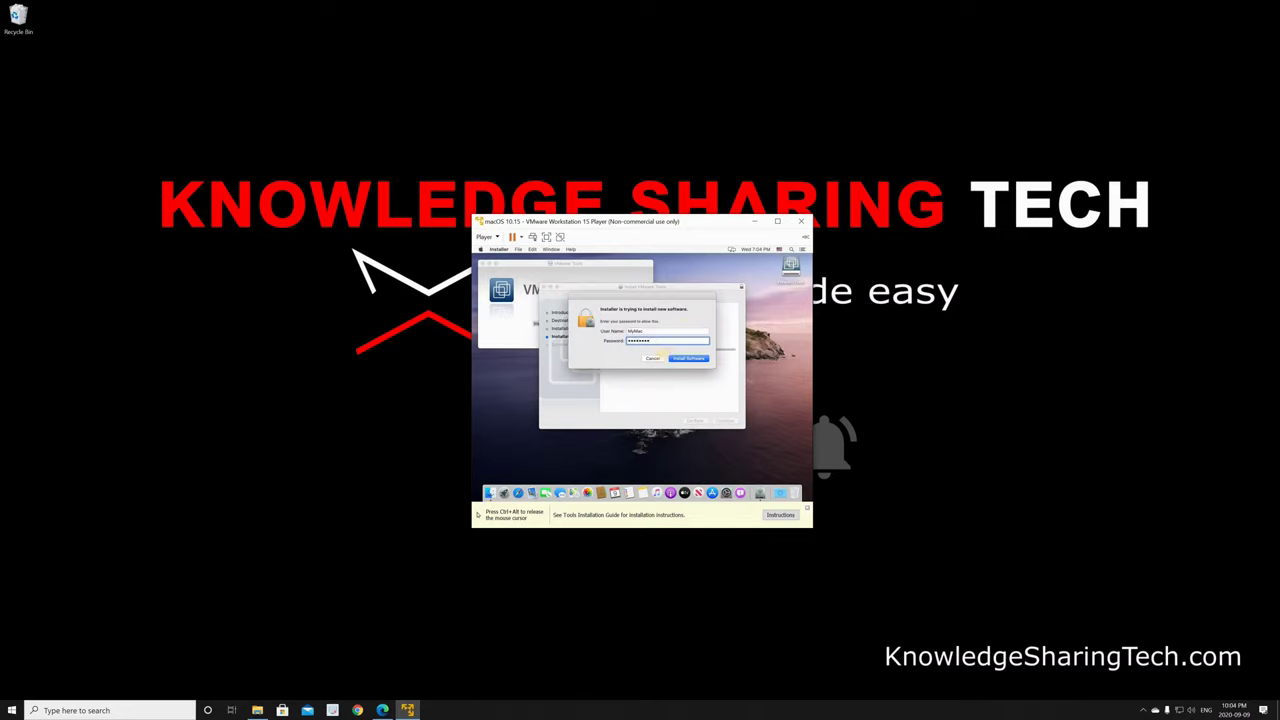
{"action": "left_click", "coordinate": [686, 358]}
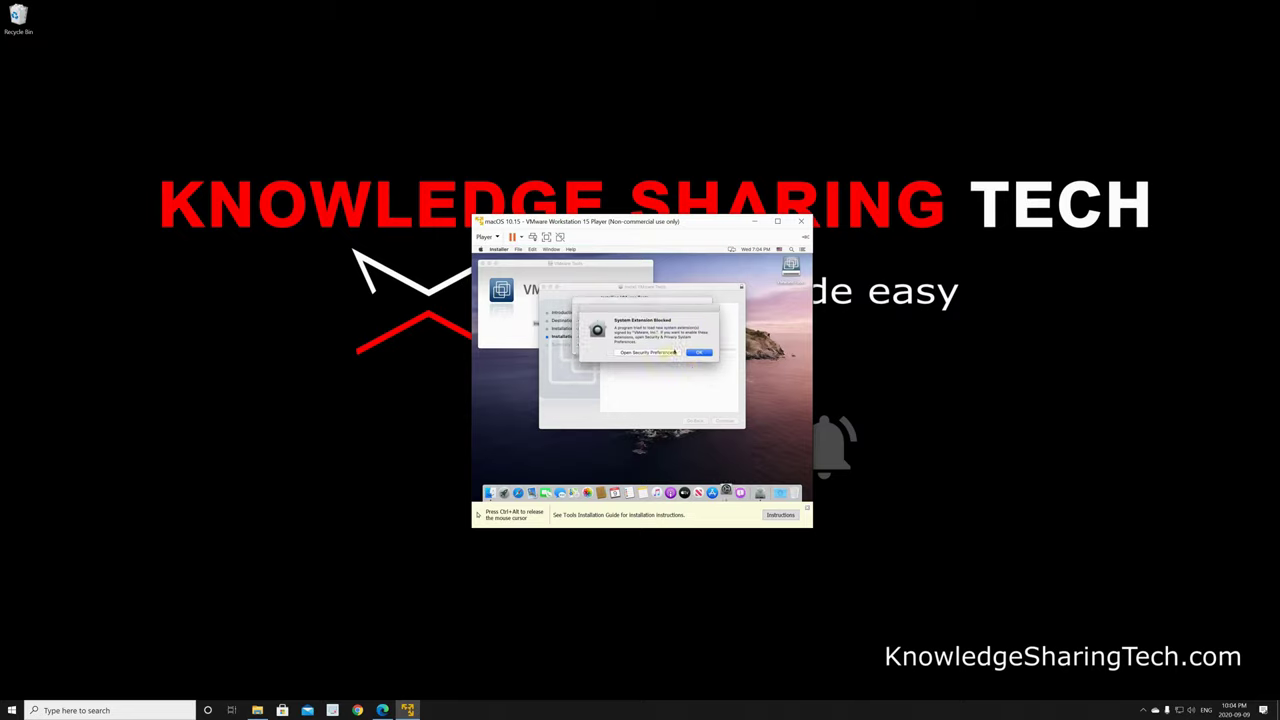
{"action": "left_click", "coordinate": [665, 352]}
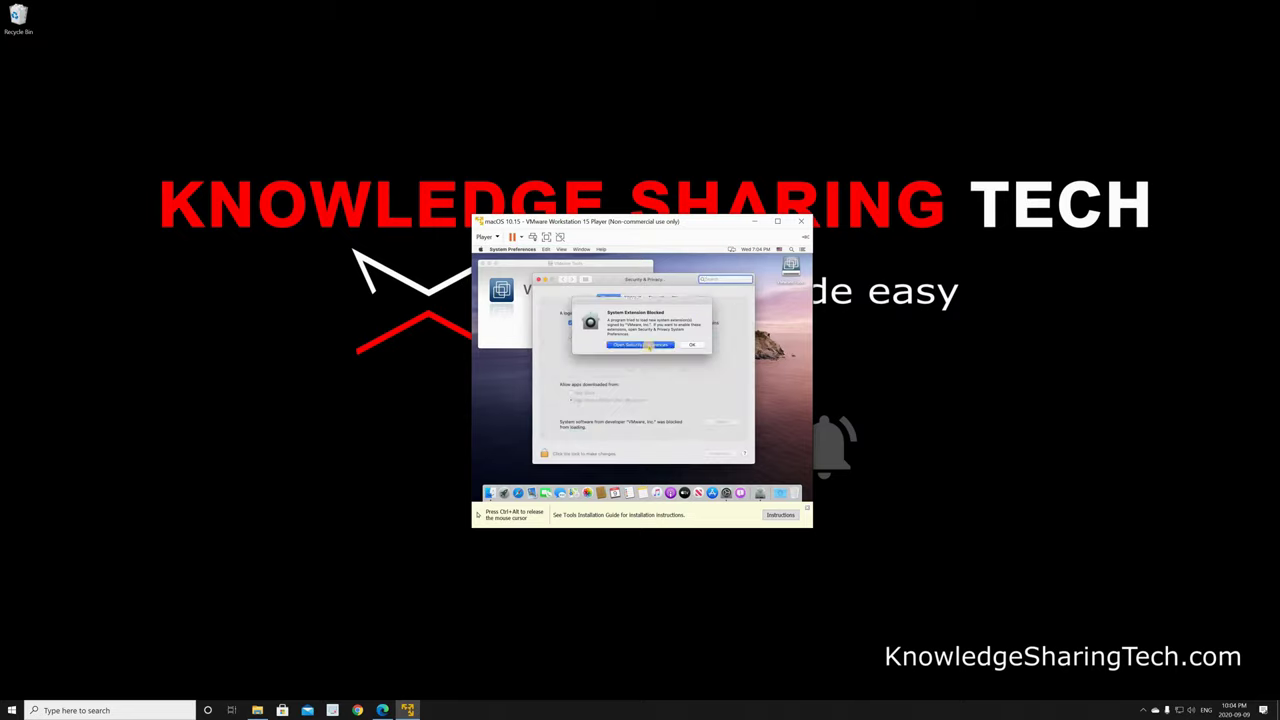
Unlock Security & Privacy with the account password and allow the blocked VMware system software
{"action": "left_click", "coordinate": [543, 453]}
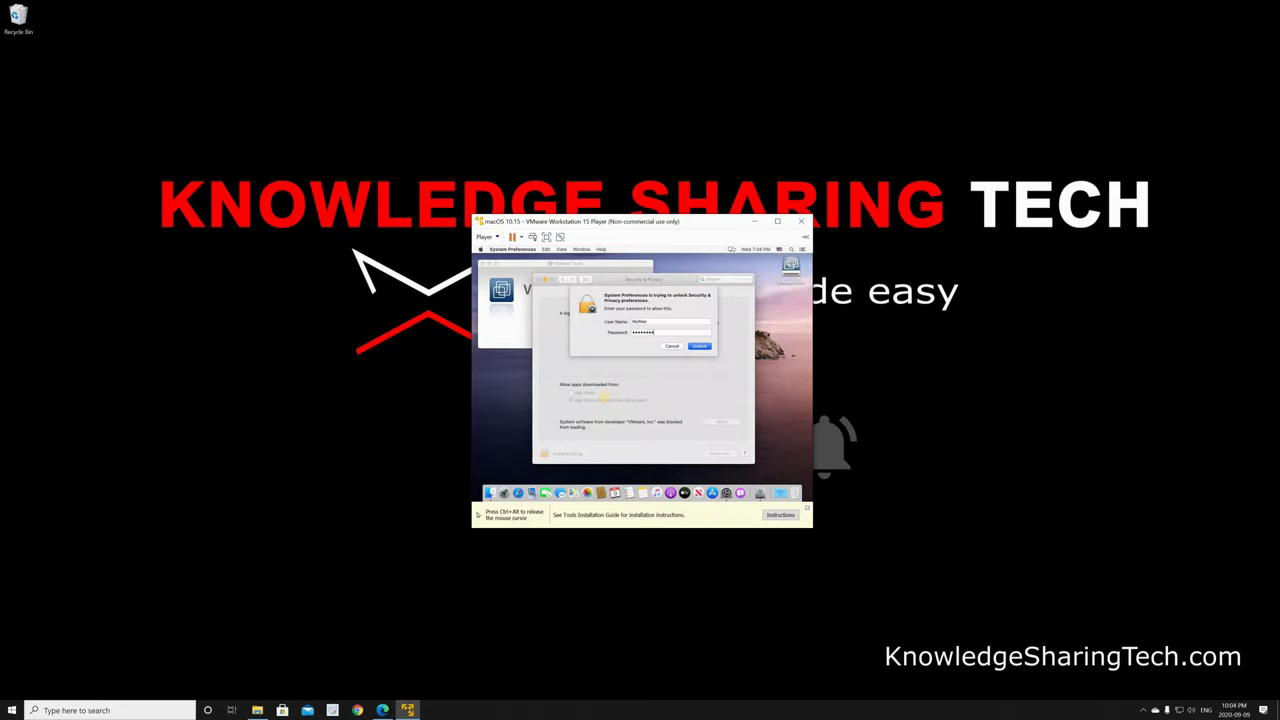
{"action": "left_click", "coordinate": [699, 346]}
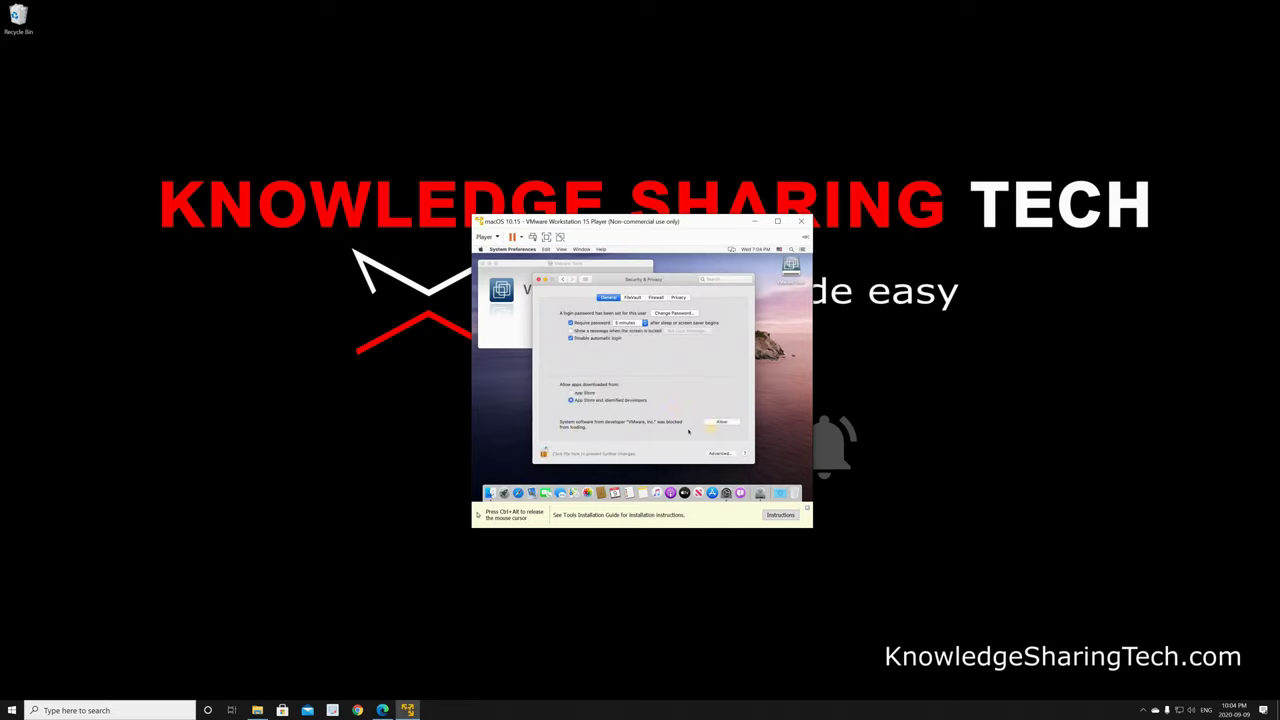
{"action": "left_click", "coordinate": [718, 423]}
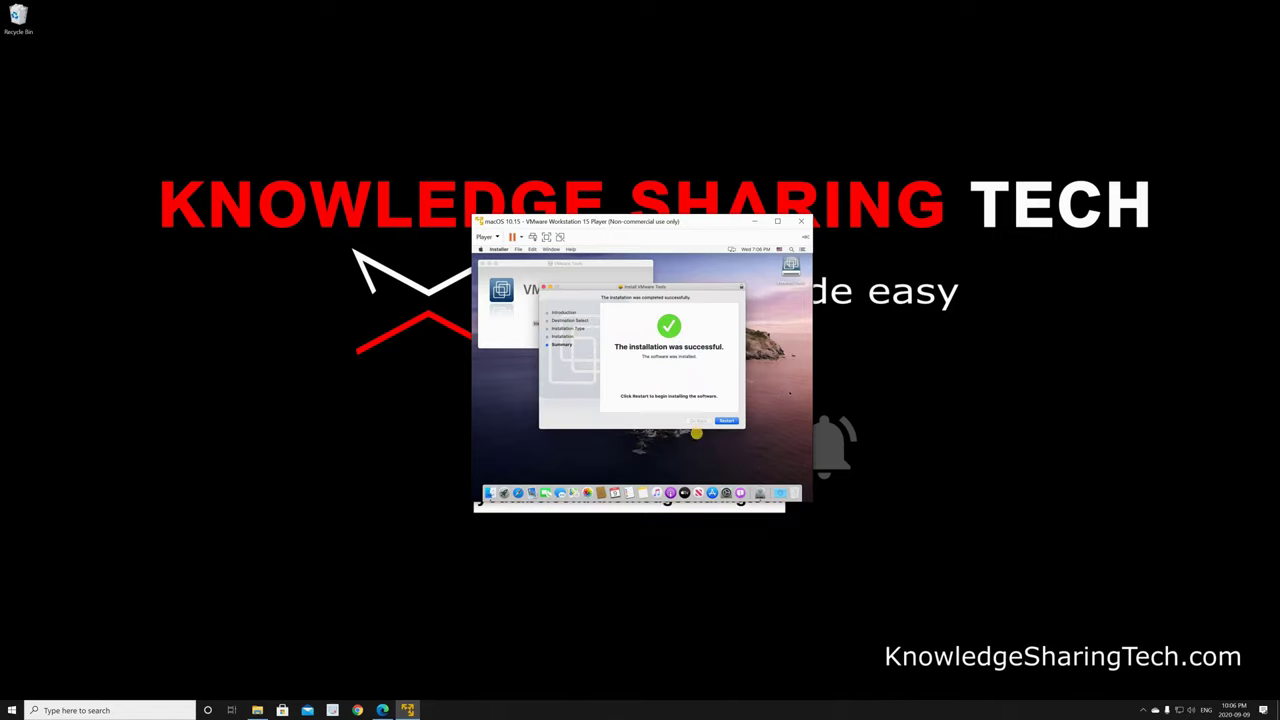
Restart macOS from the installer's Summary page to finish installing VMware Tools
{"action": "left_click", "coordinate": [722, 421]}
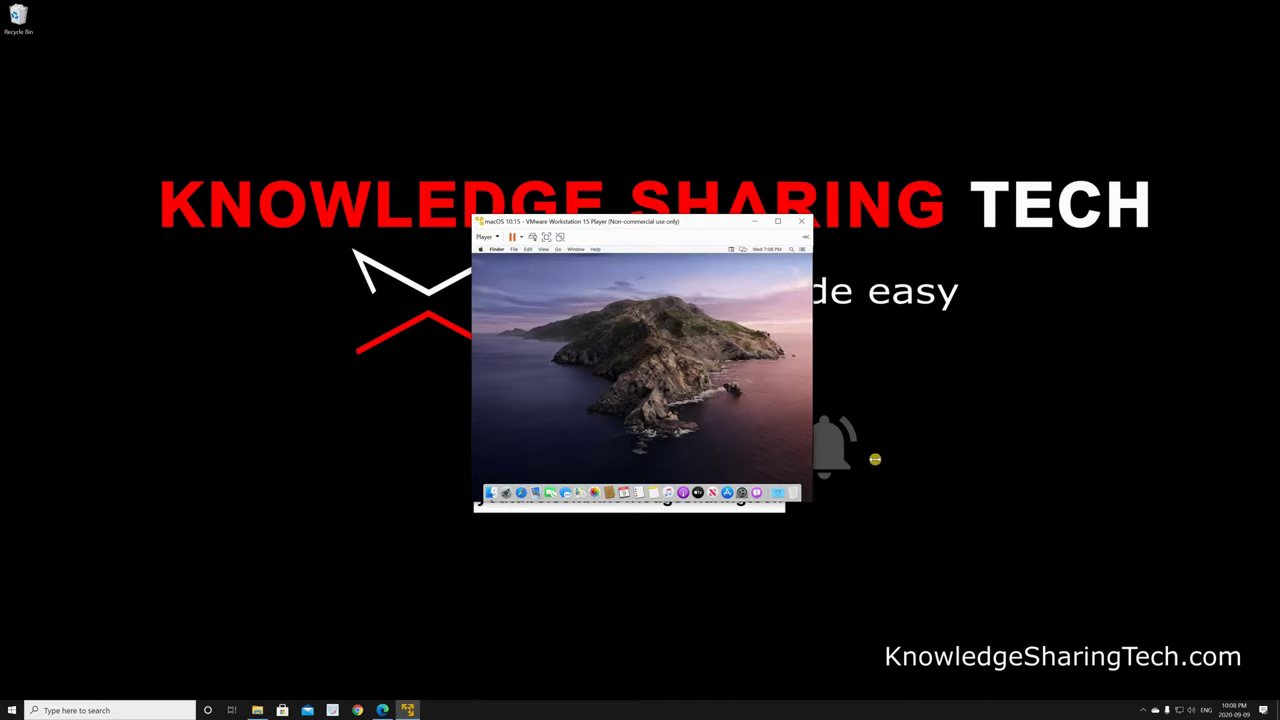
Widen the VMware window so the macOS desktop fills it, then move it up and left
{"action": "left_click_drag", "start_coordinate": [875, 459], "coordinate": [1069, 460]}
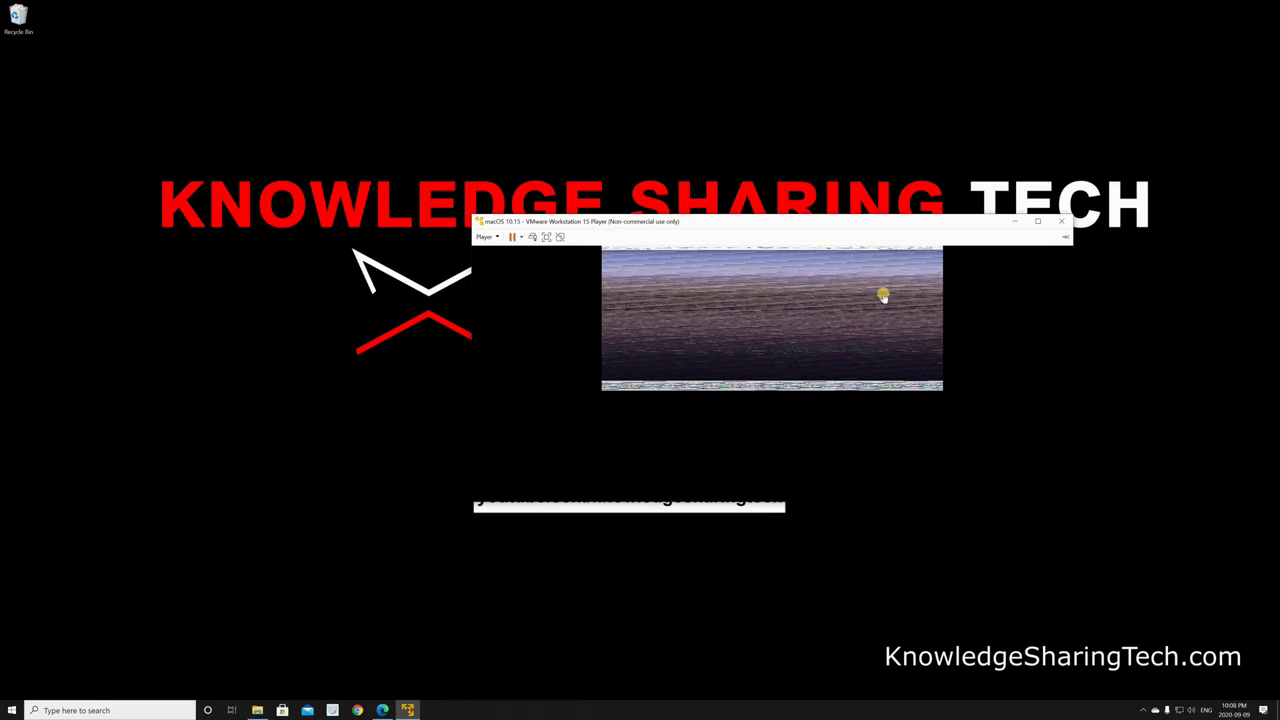
{"action": "left_click_drag", "start_coordinate": [859, 224], "coordinate": [676, 95]}
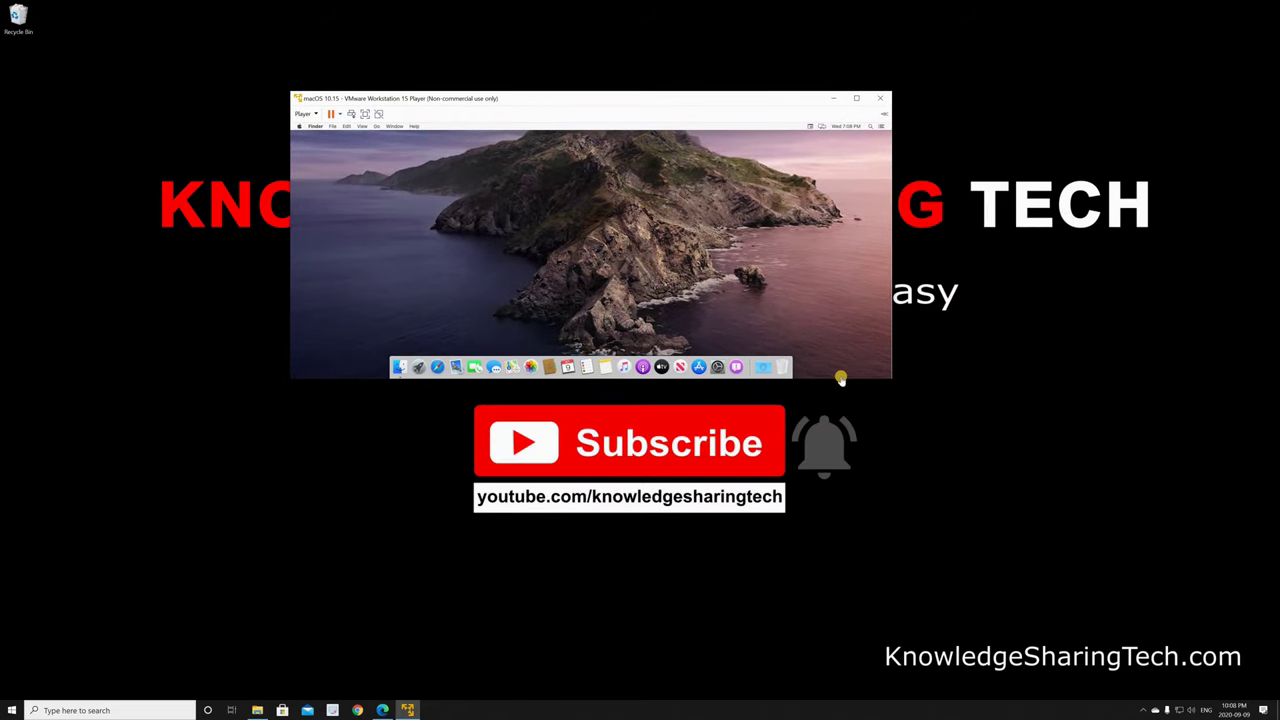